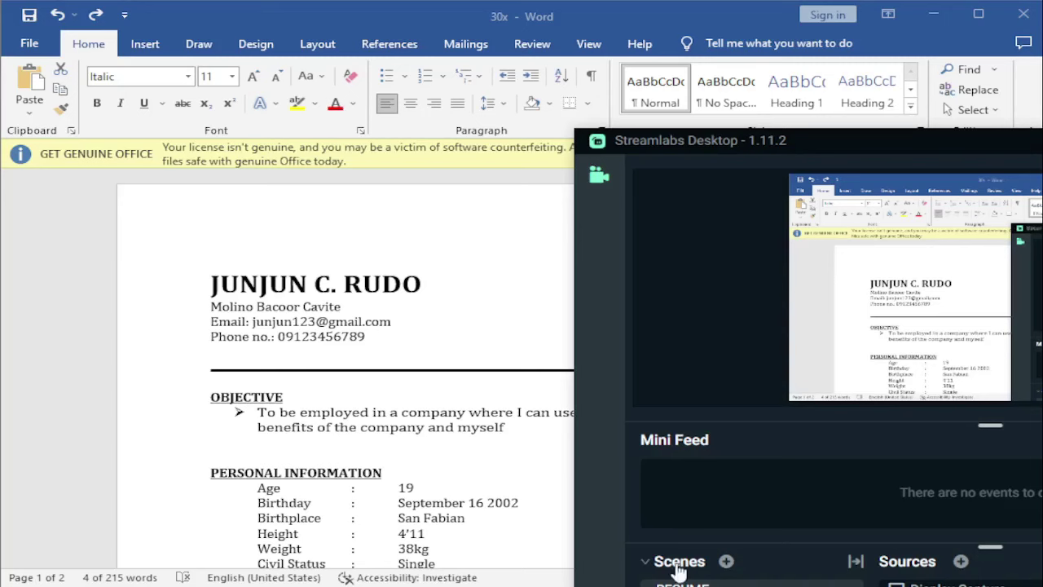
Step: Scroll through the finished two-page sample resume to review its layout
click(258, 192)
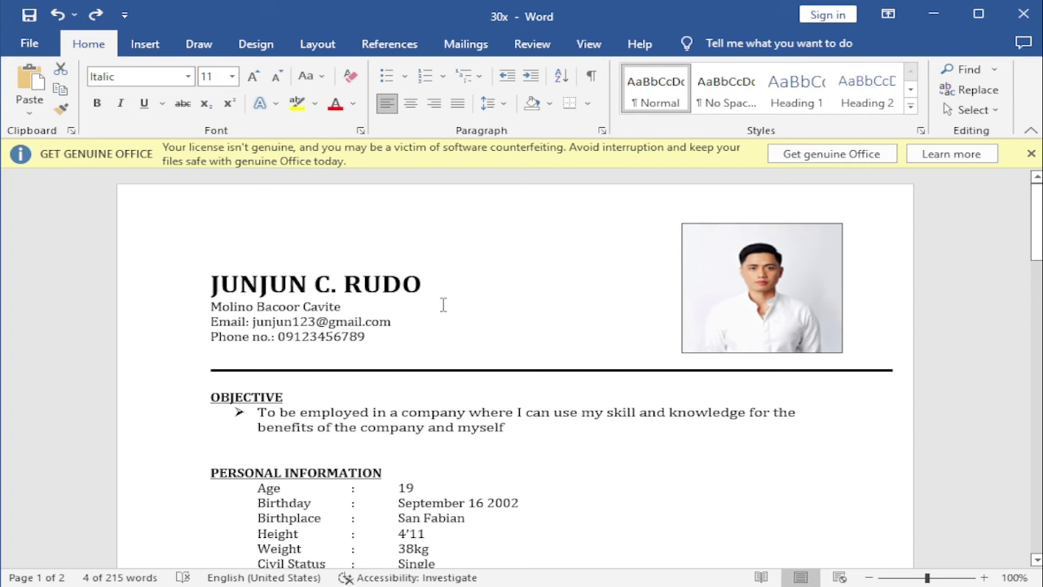
scroll(442, 305, down, 4)
scroll(505, 302, down, 3)
scroll(440, 301, down, 4)
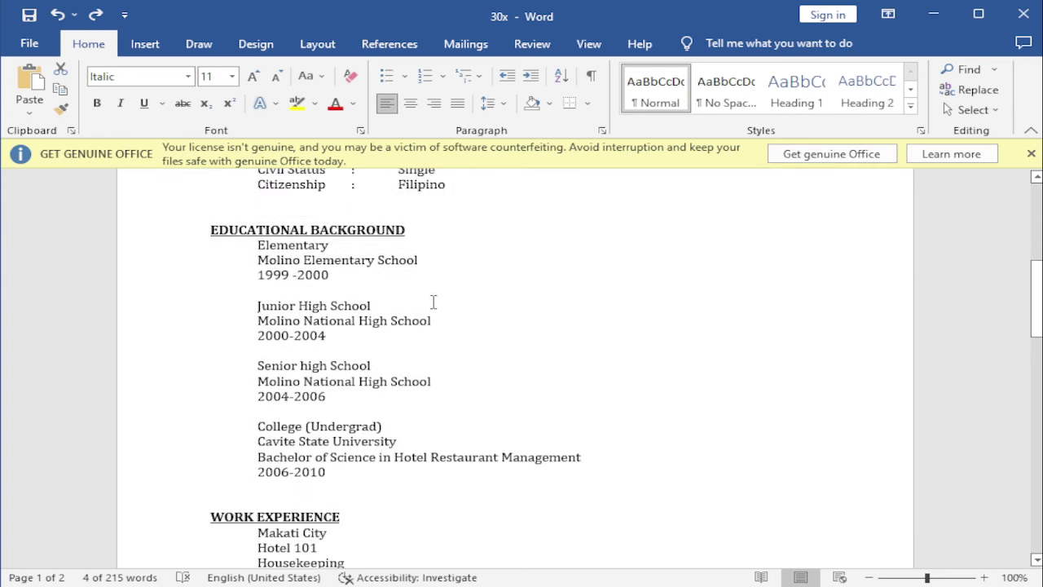
scroll(432, 301, down, 3)
scroll(428, 298, down, 4)
scroll(429, 298, down, 4)
scroll(428, 298, down, 3)
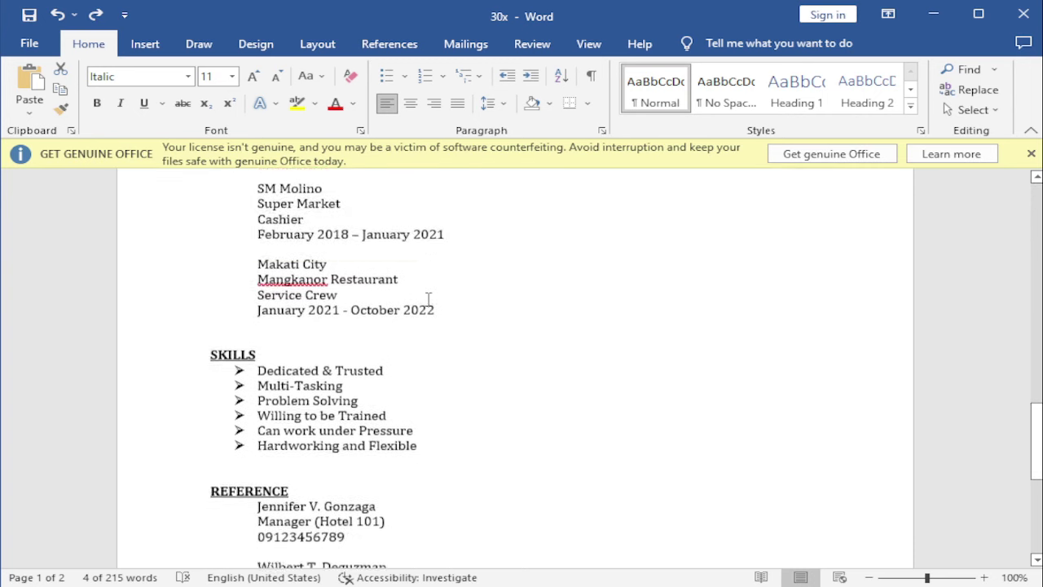
scroll(430, 296, down, 3)
scroll(469, 326, down, 3)
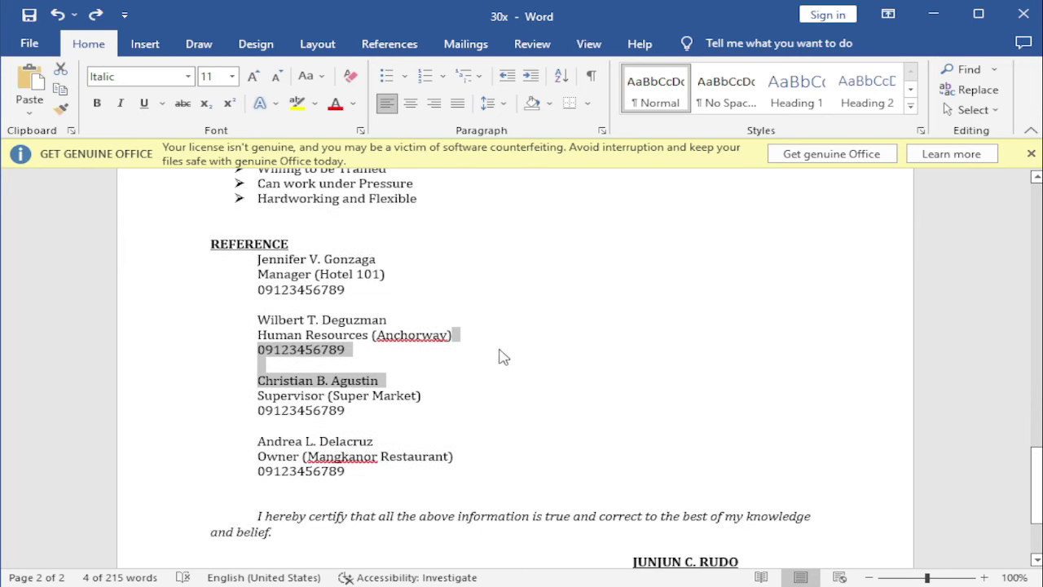
scroll(521, 352, down, 3)
scroll(563, 407, up, 3)
scroll(584, 450, up, 7)
scroll(584, 450, up, 4)
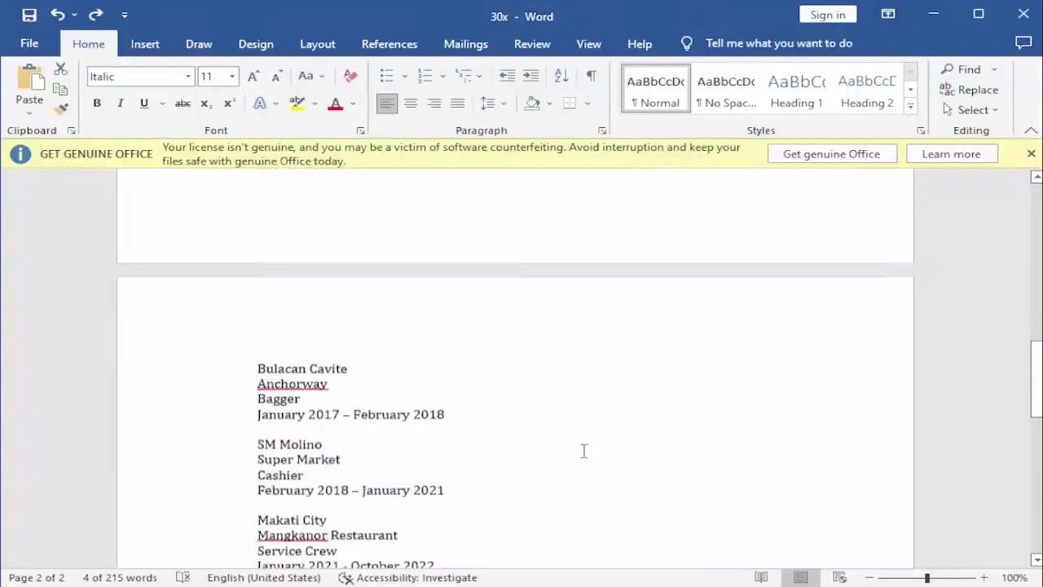
scroll(584, 450, up, 3)
scroll(584, 450, up, 6)
scroll(583, 451, up, 4)
scroll(583, 451, up, 4)
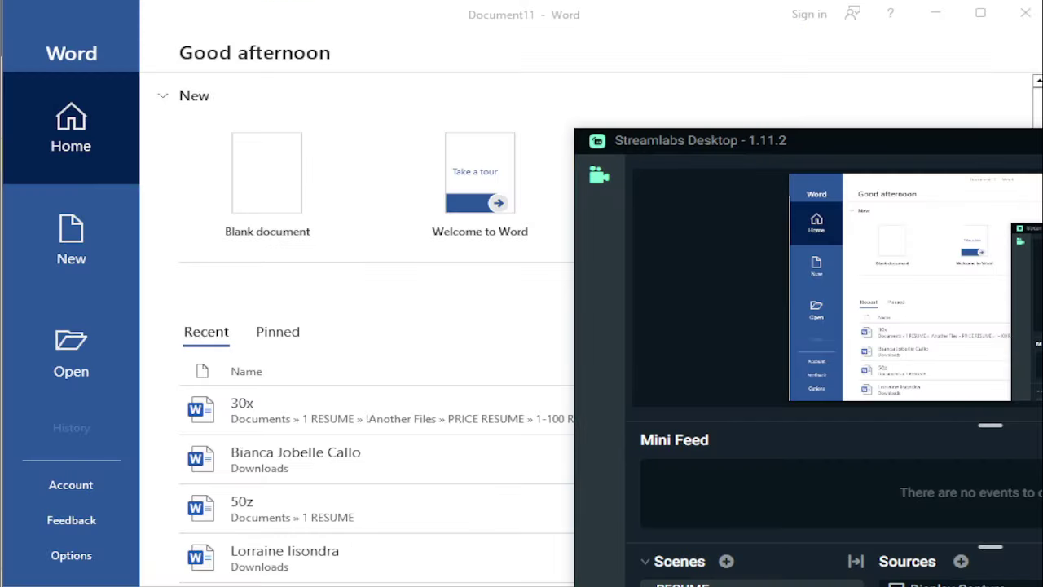
Step: Create a new blank document, Document11, from the Word start screen
click(617, 24)
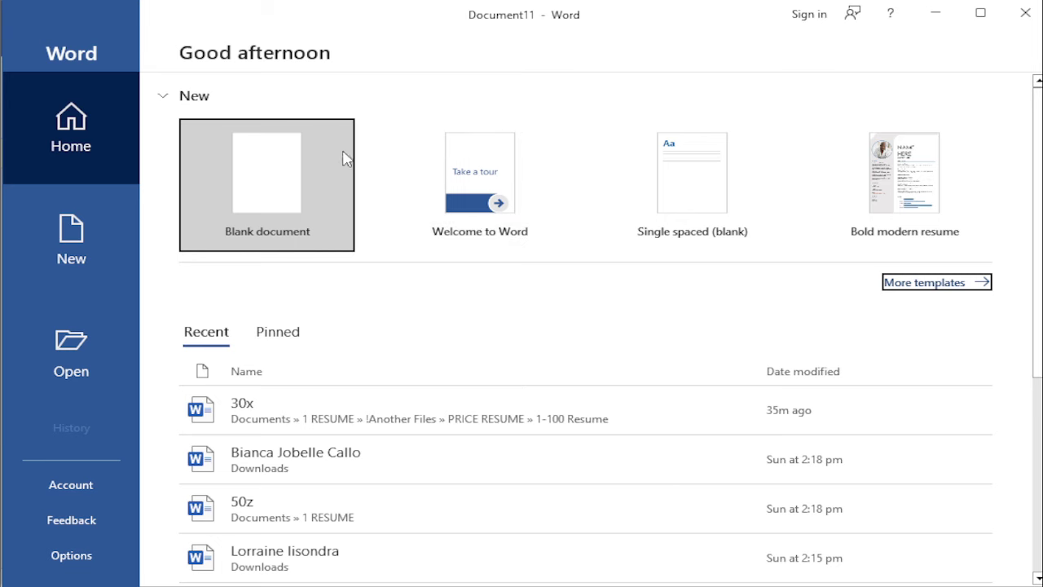
click(310, 158)
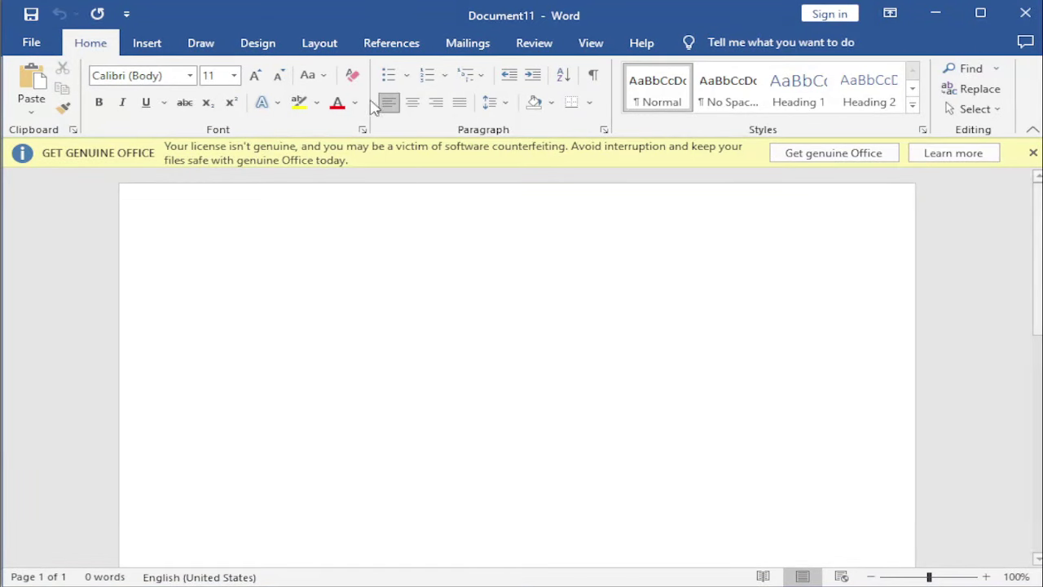
Step: Change the page size to Letter (21.59 cm x 27.94 cm)
click(319, 45)
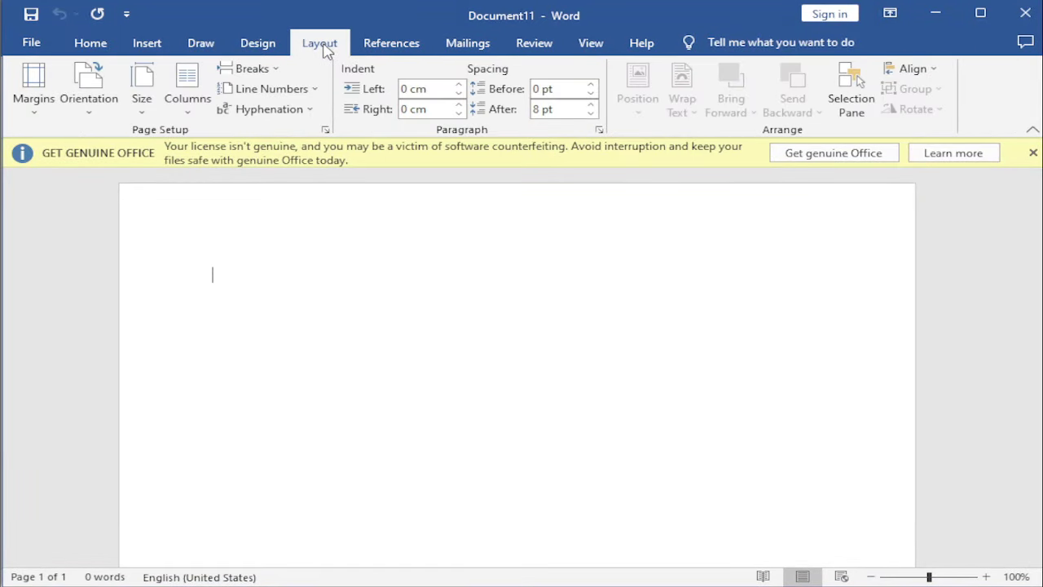
click(142, 94)
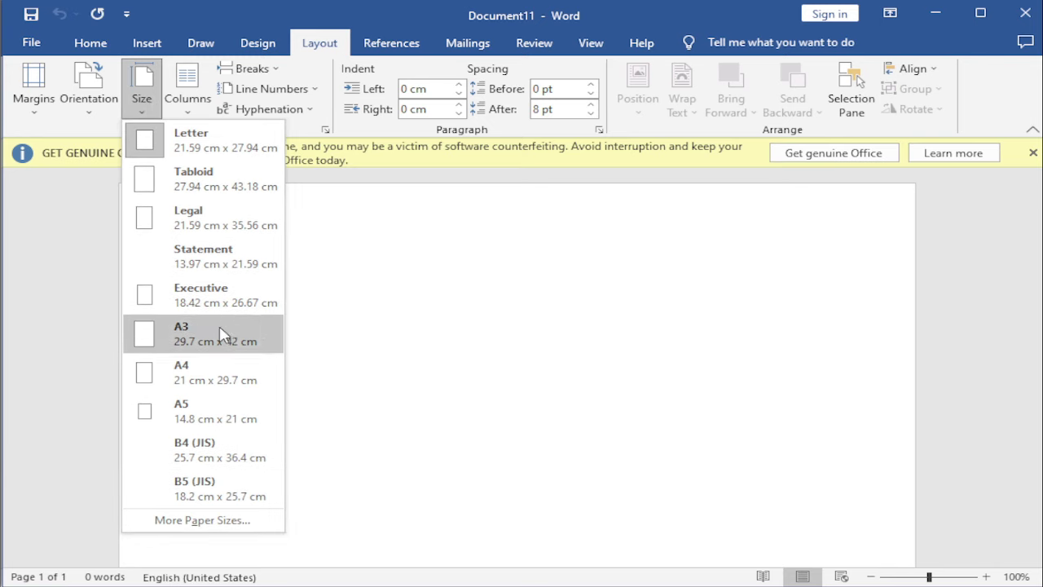
click(228, 155)
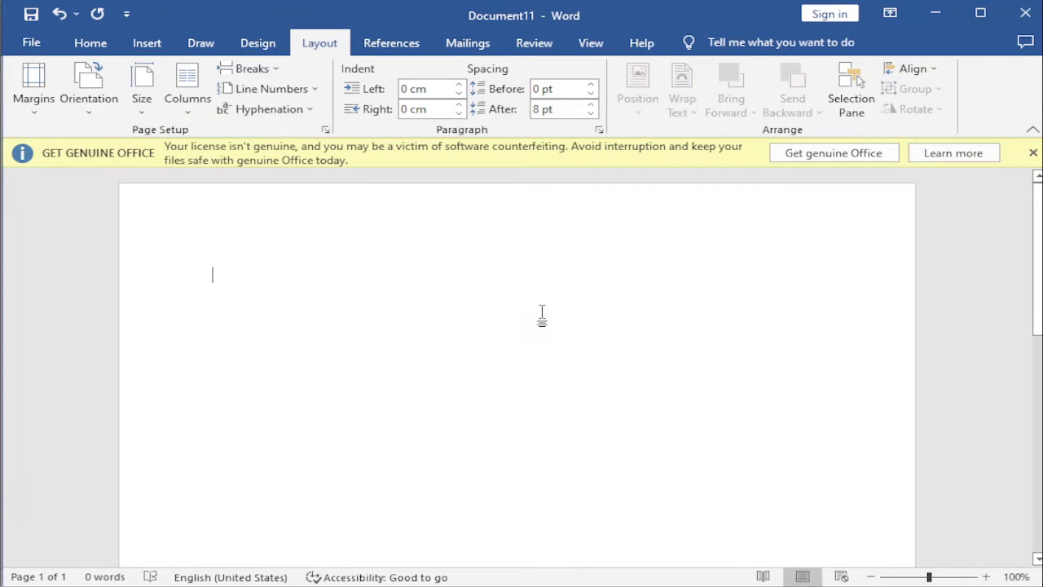
Step: Apply the No Spacing style and set the font to Italic
click(80, 51)
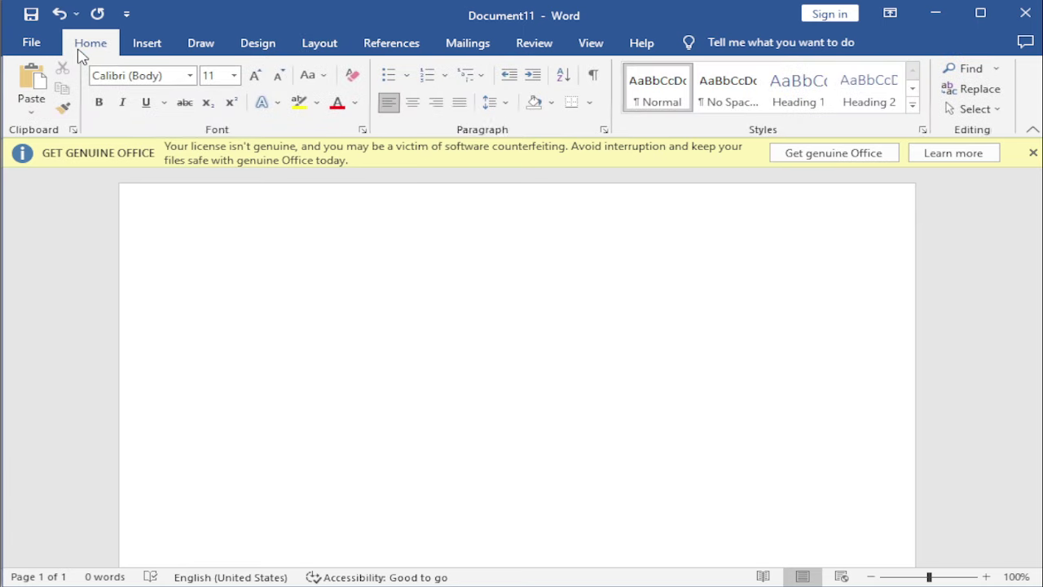
click(728, 99)
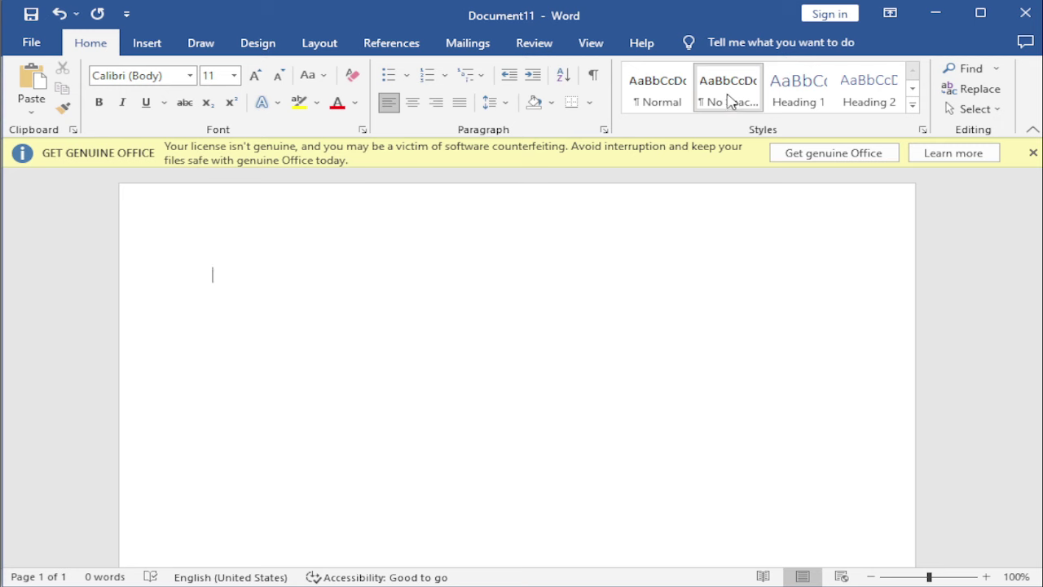
click(189, 79)
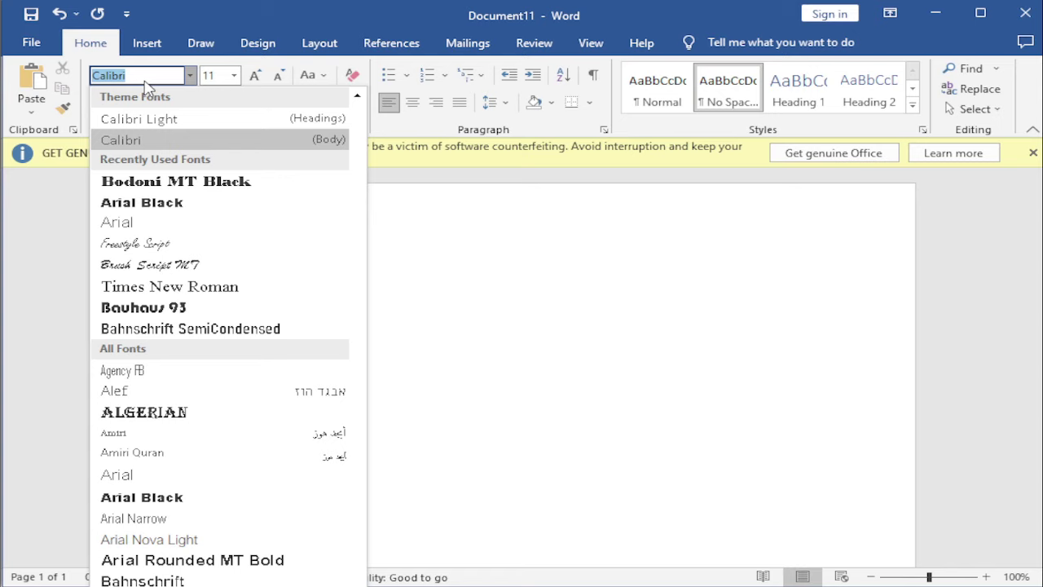
text(Arui)
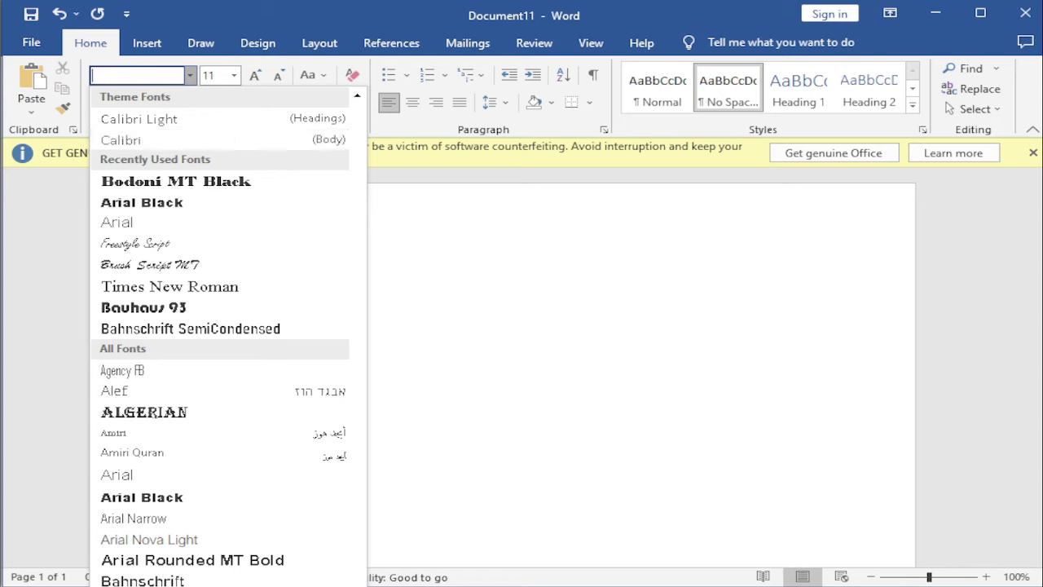
text(Italic)
key(Return)
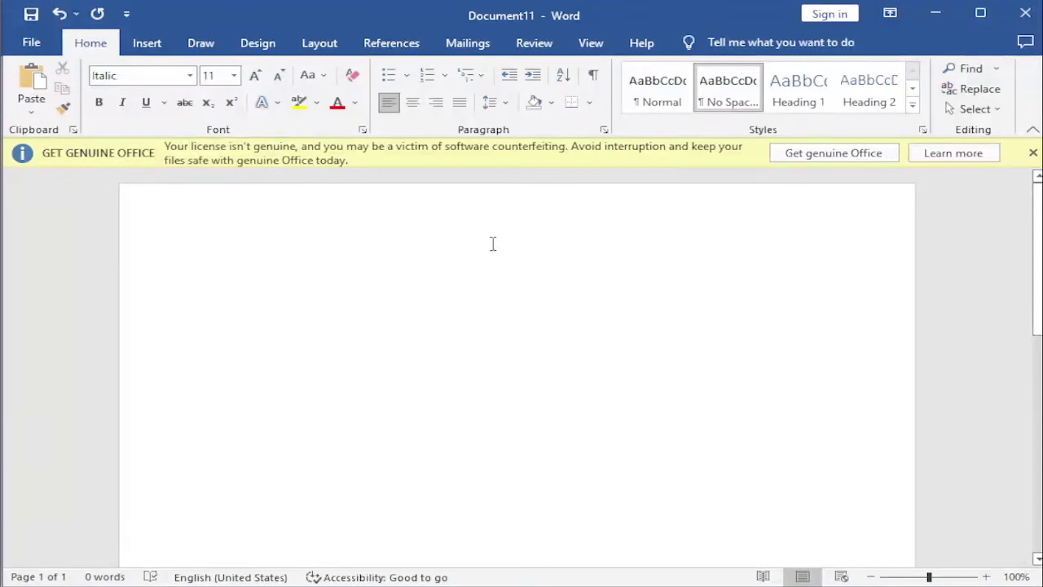
key(alt+Tab)
key(Escape)
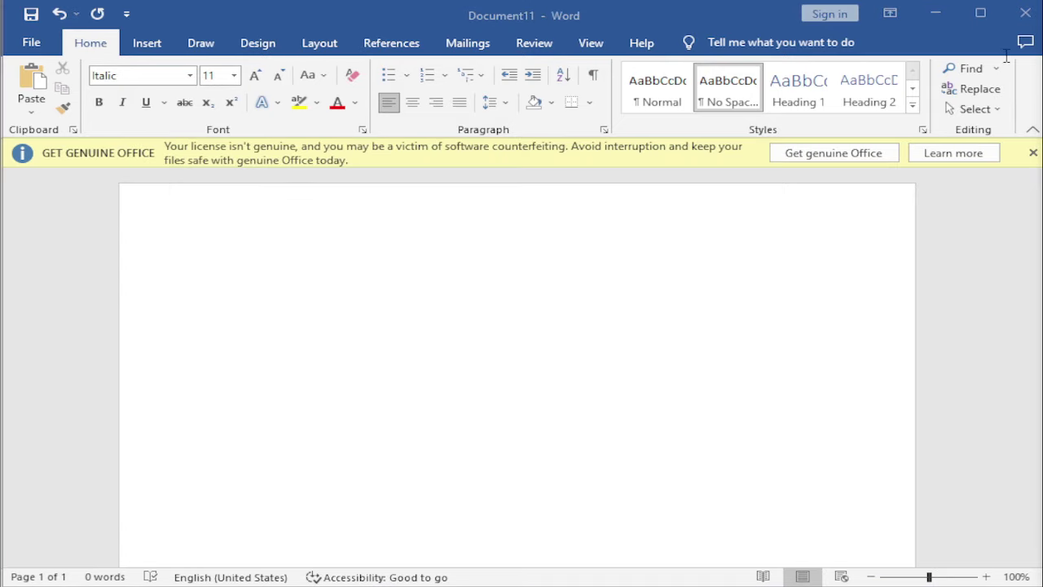
Step: Type the applicant's name and format it bold at 16 pt
click(222, 258)
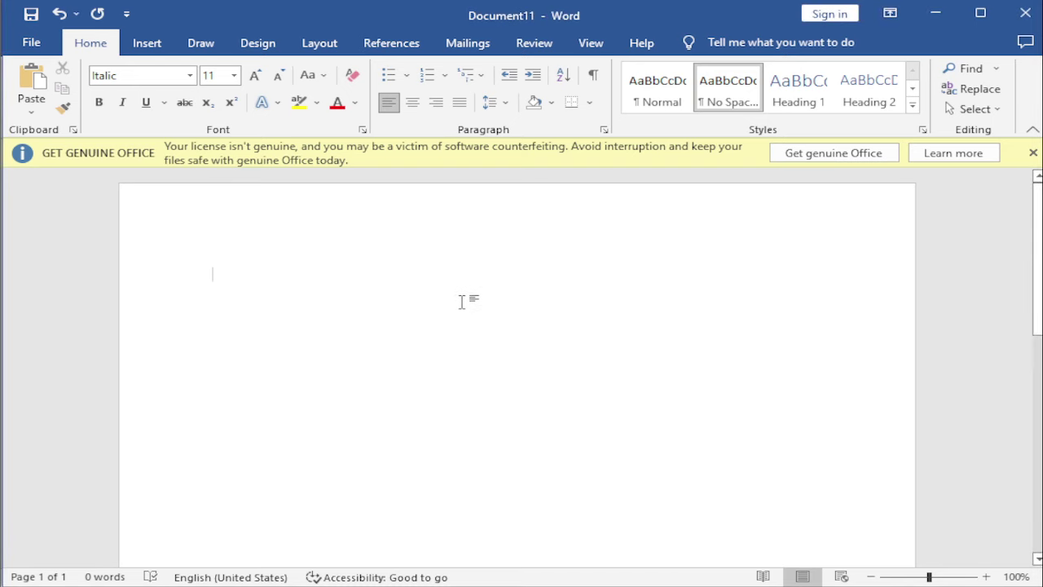
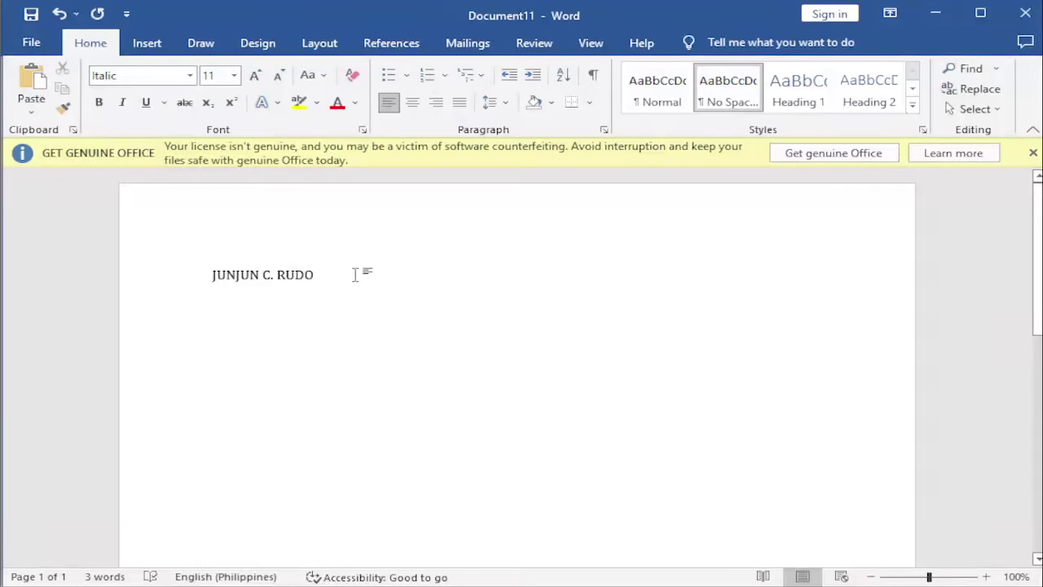
drag(343, 275, 162, 264)
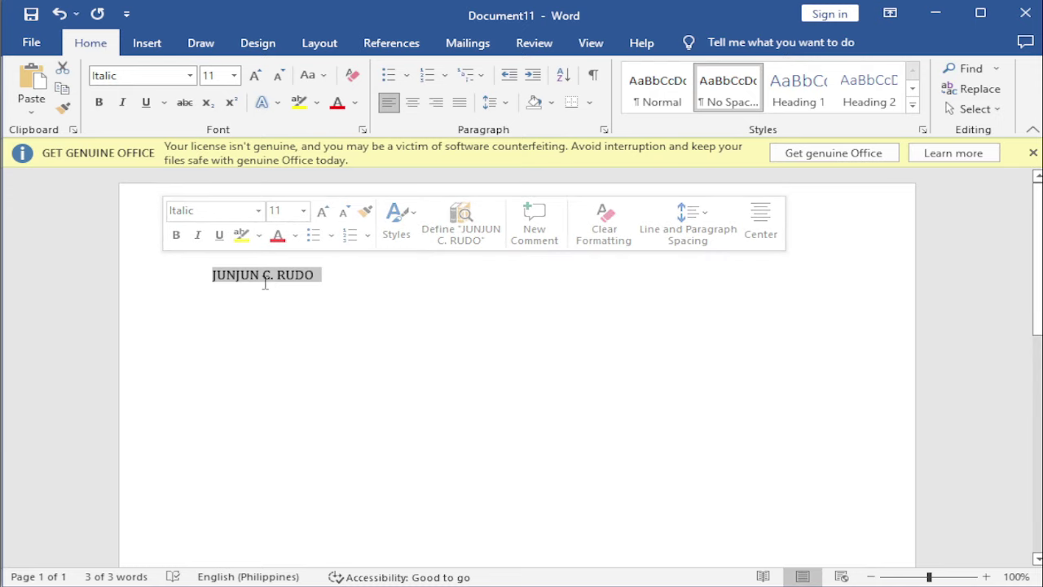
click(100, 104)
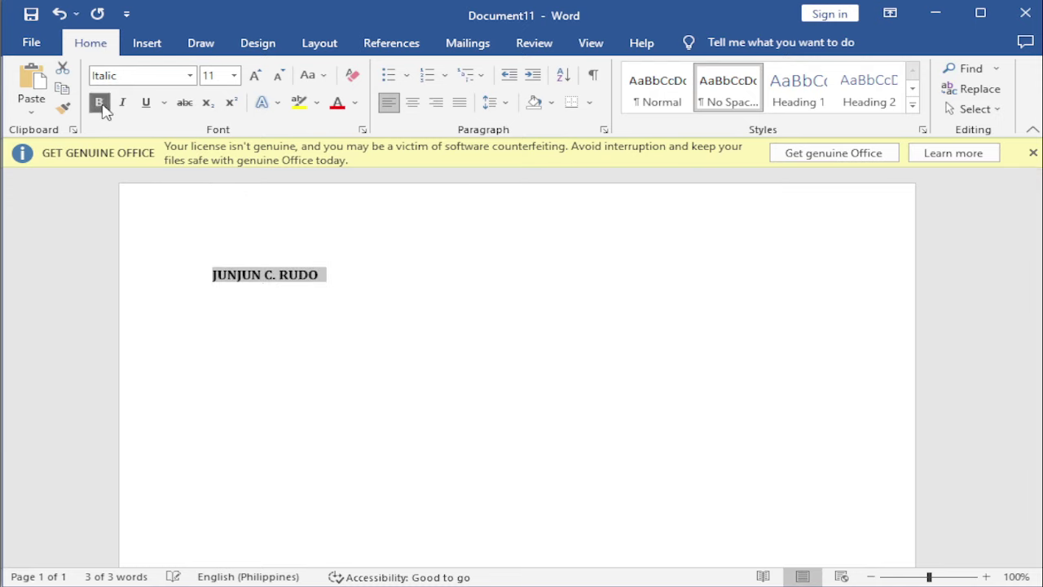
click(255, 76)
click(255, 76)
click(255, 75)
click(255, 76)
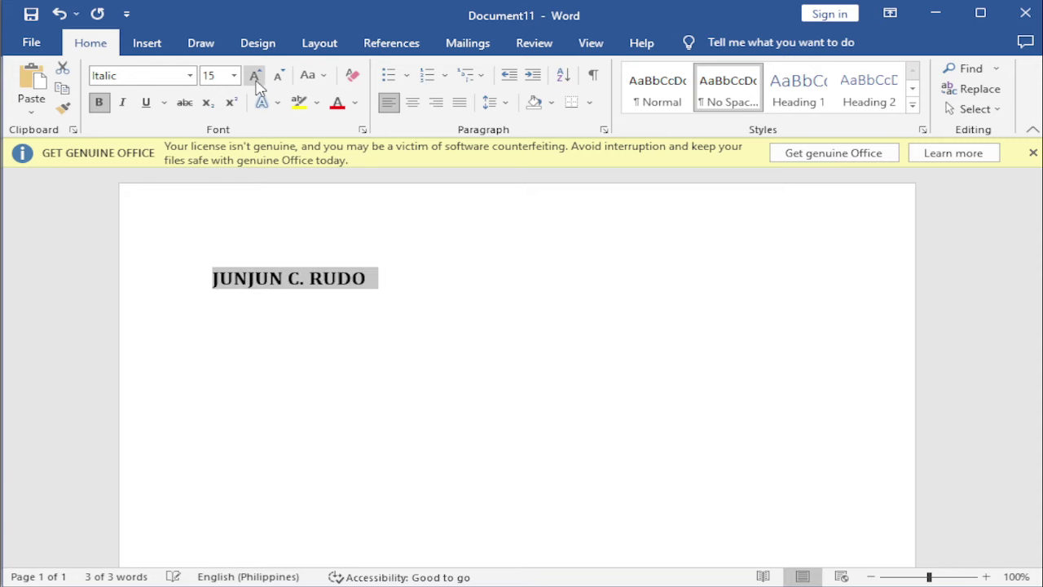
click(255, 80)
click(383, 277)
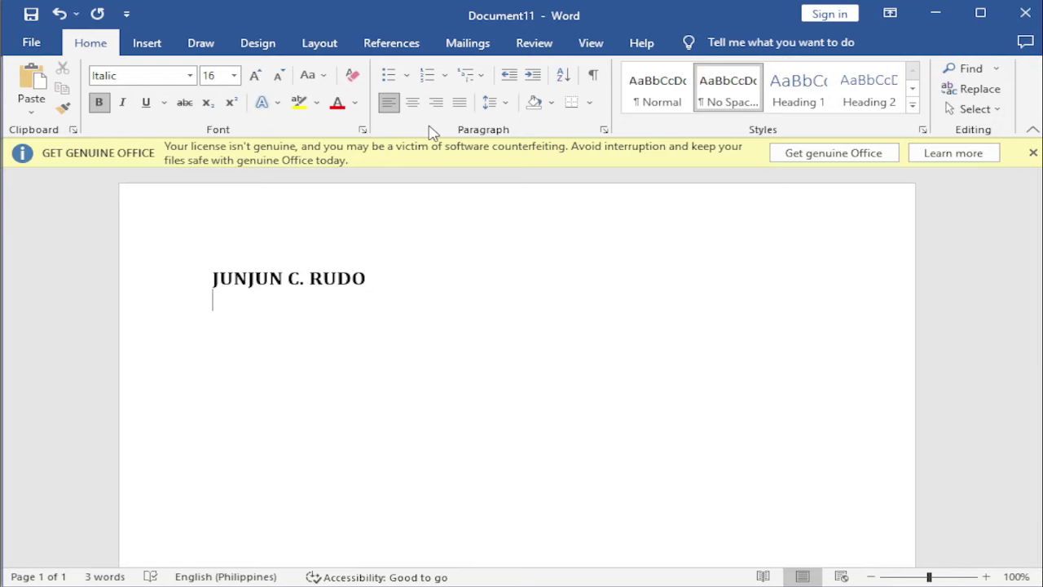
Step: Add an 'Address:' label beneath the name in regular, non-bold 12 pt text
text(Address)
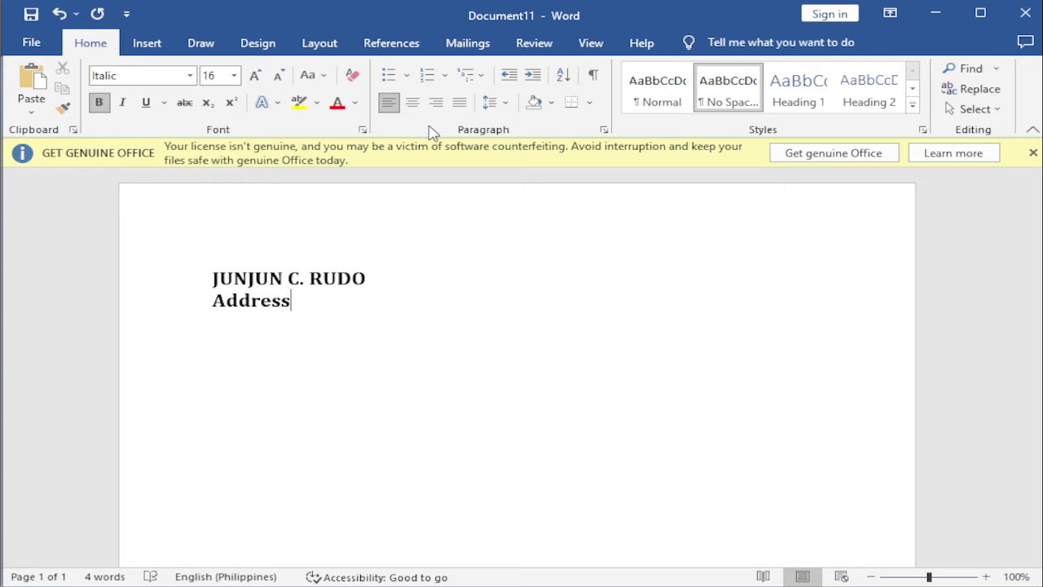
text(:)
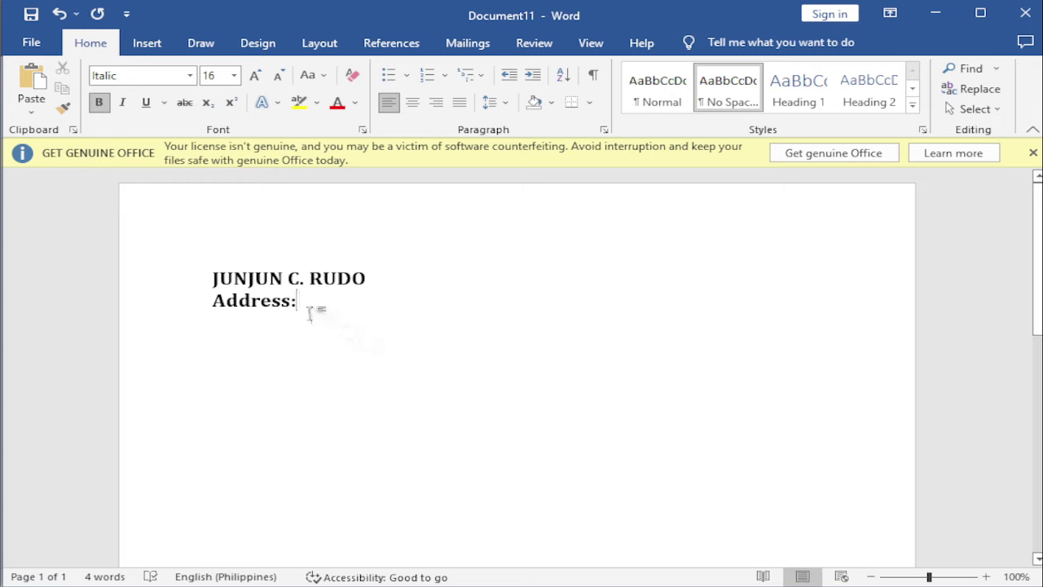
drag(312, 308, 165, 294)
click(278, 75)
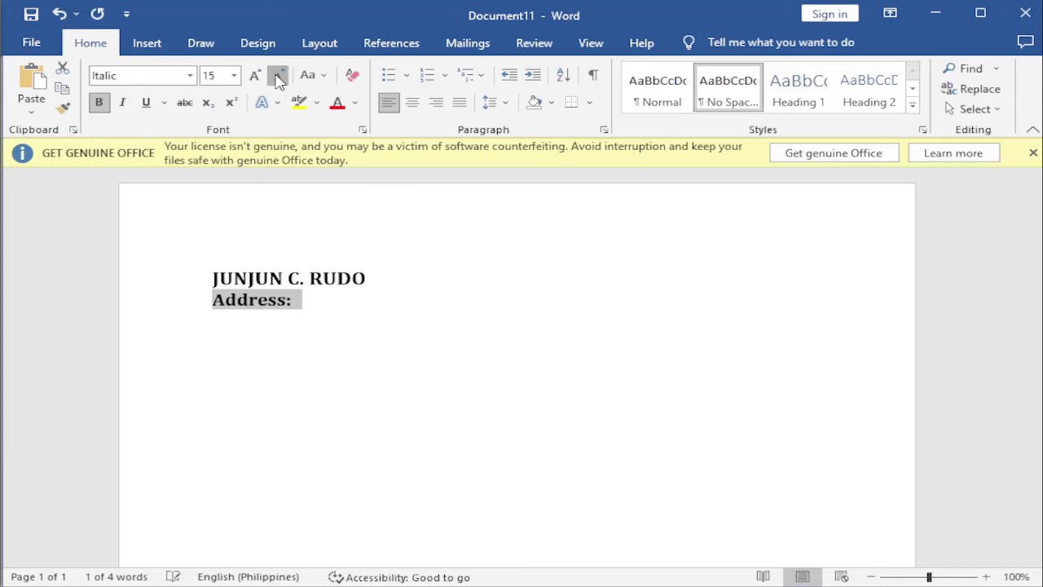
click(278, 75)
click(278, 75)
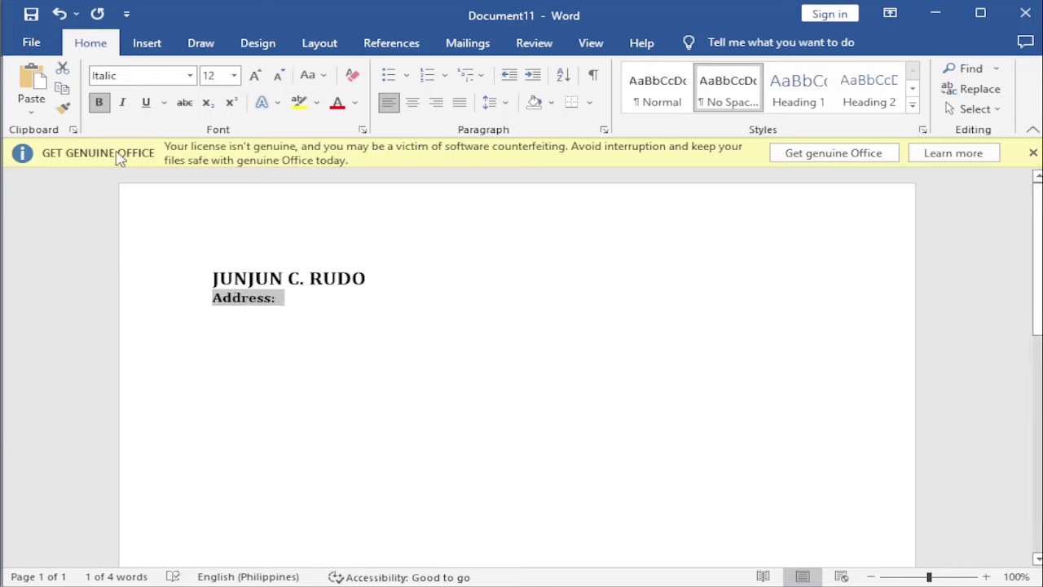
click(97, 101)
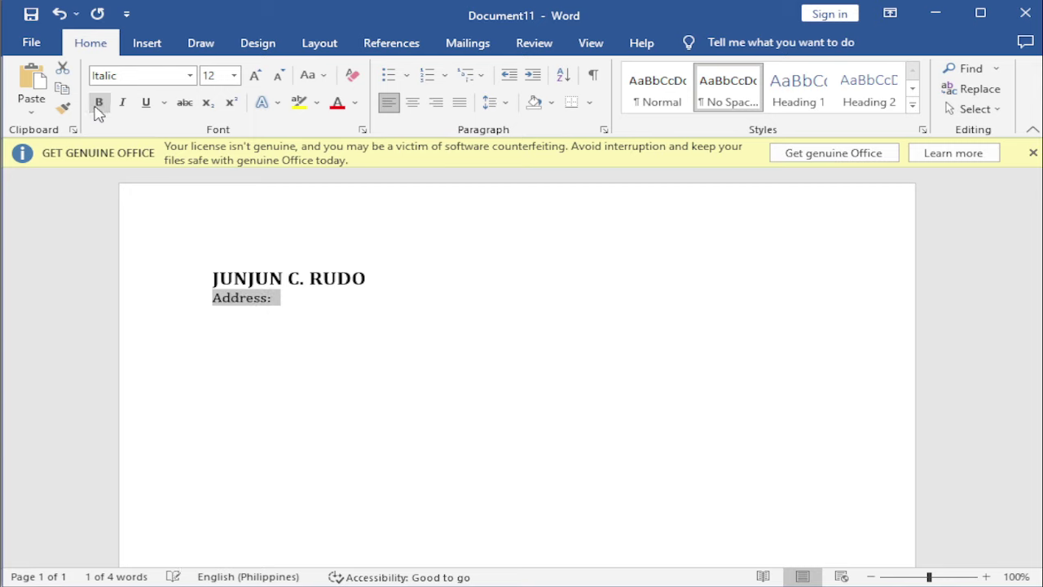
click(317, 256)
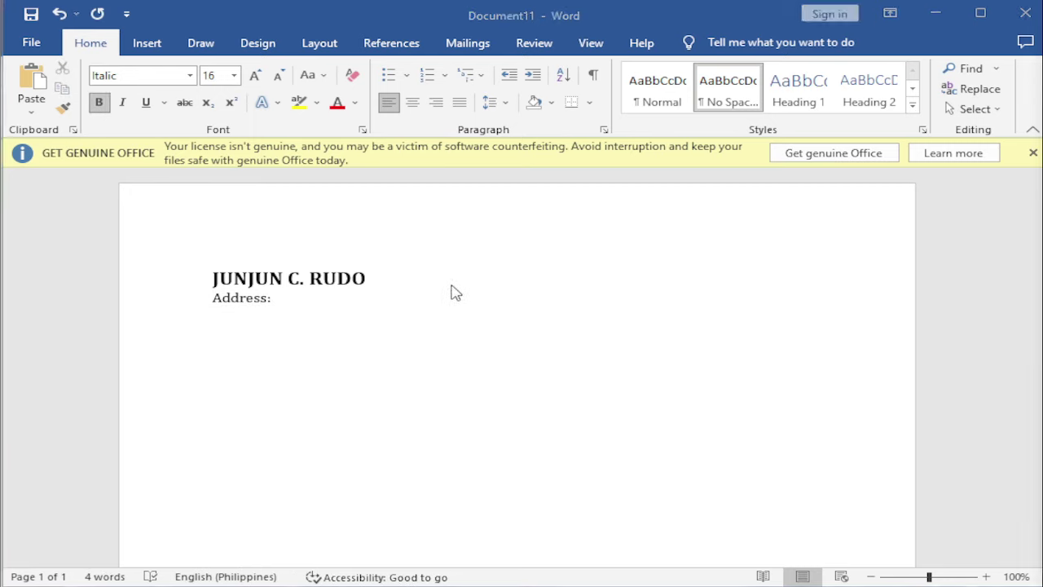
Step: Fill in the applicant's address and add an Email: line with their unlinked e-mail address
click(397, 300)
text(Molino Bacoor Cavite)
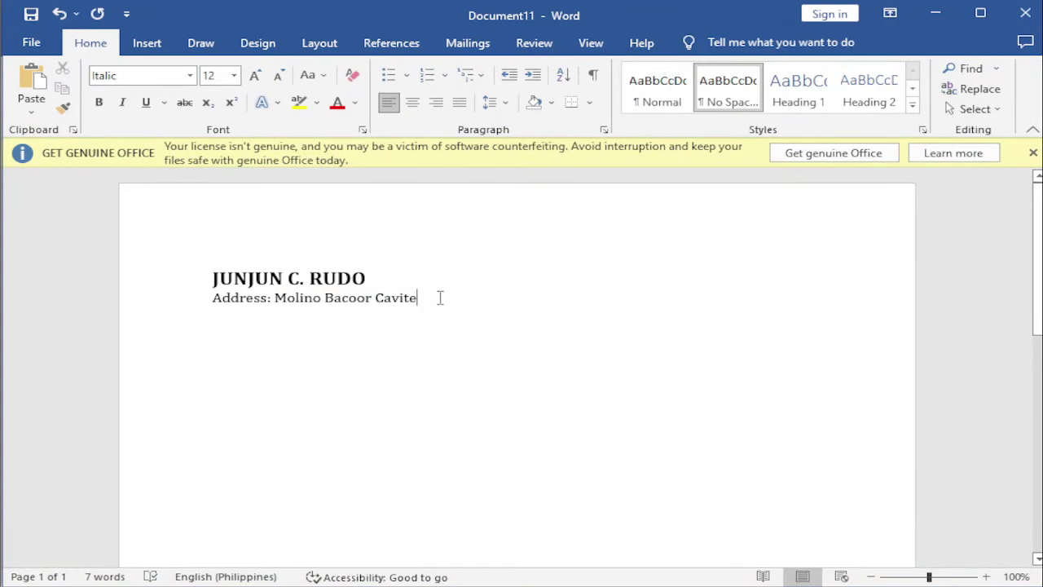
key(Return)
text(Email:)
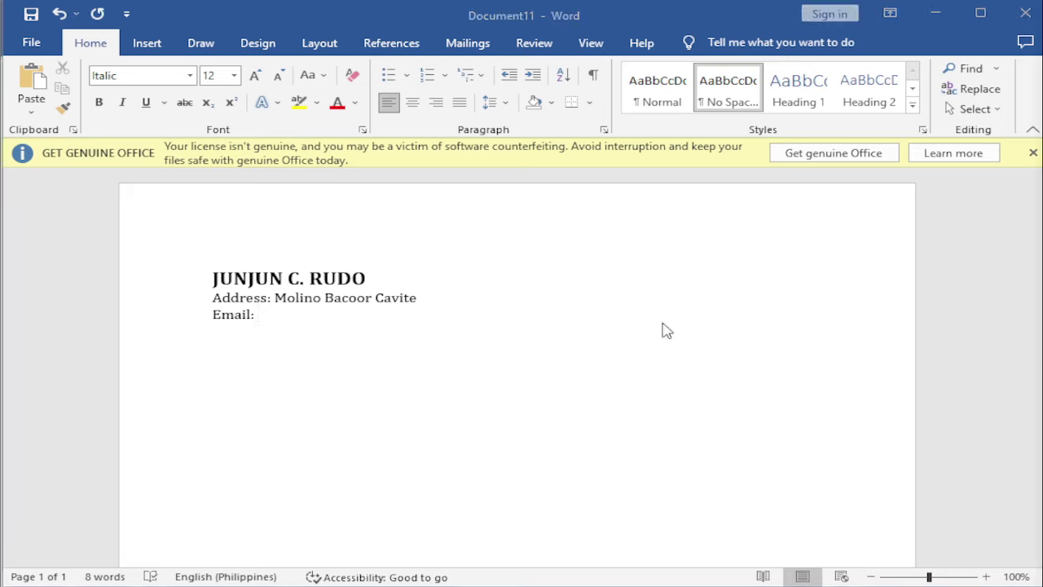
click(382, 319)
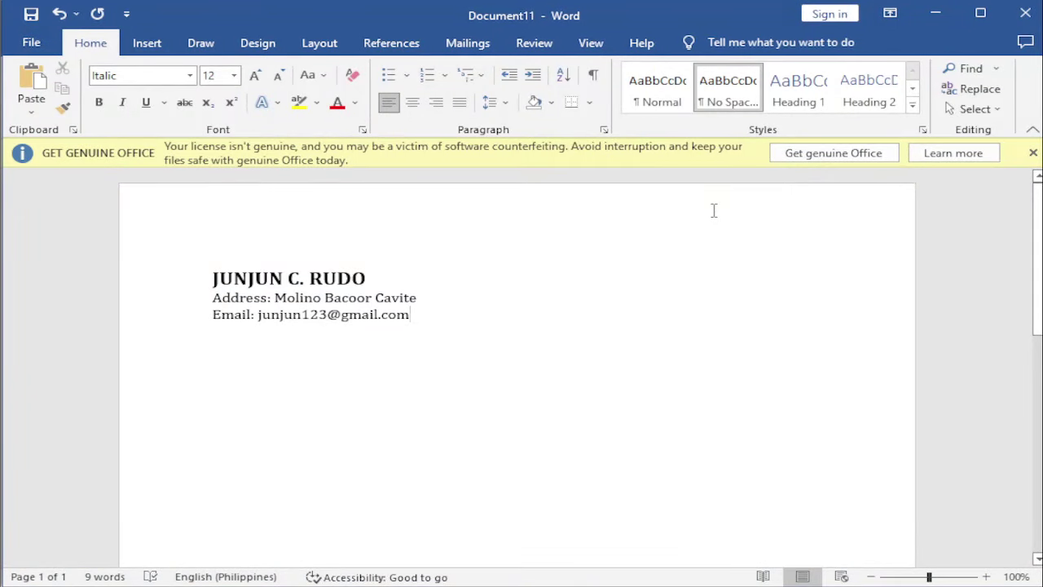
key(Return)
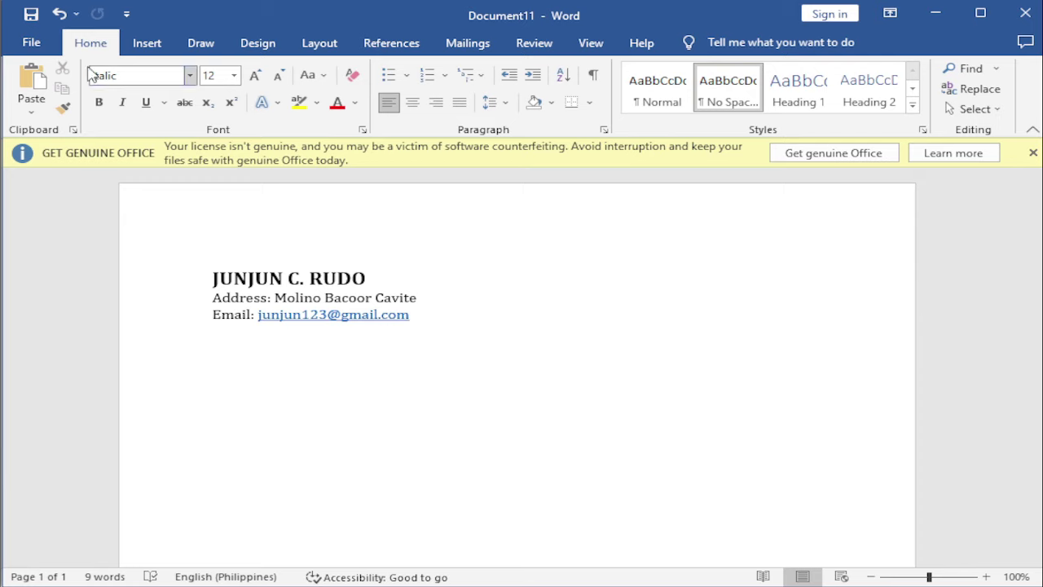
click(53, 18)
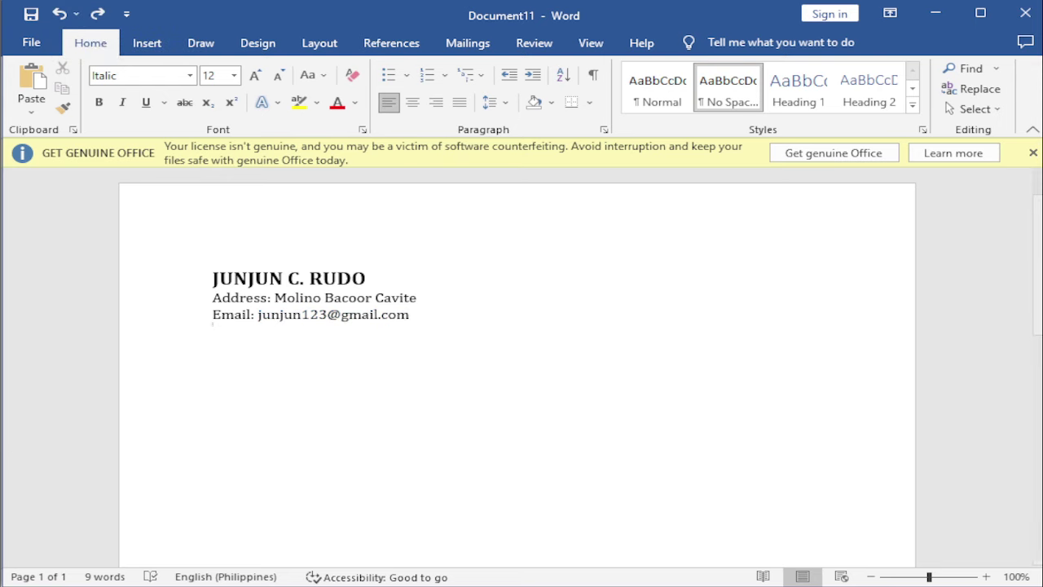
Step: Add a Phone No.: line with the applicant's number, followed by two blank lines
text(Phone )
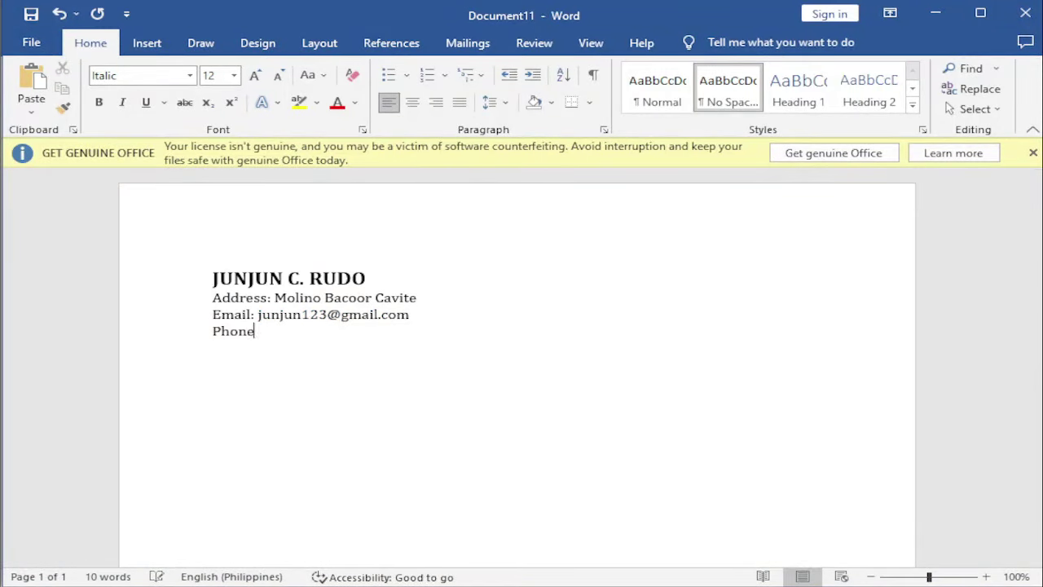
text(No.:)
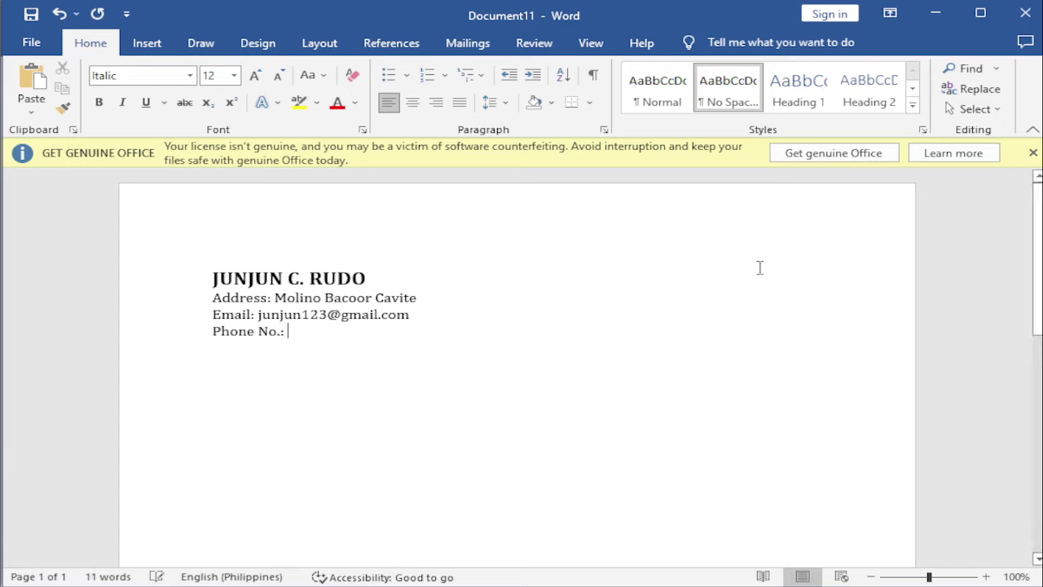
click(298, 345)
text(09123456789)
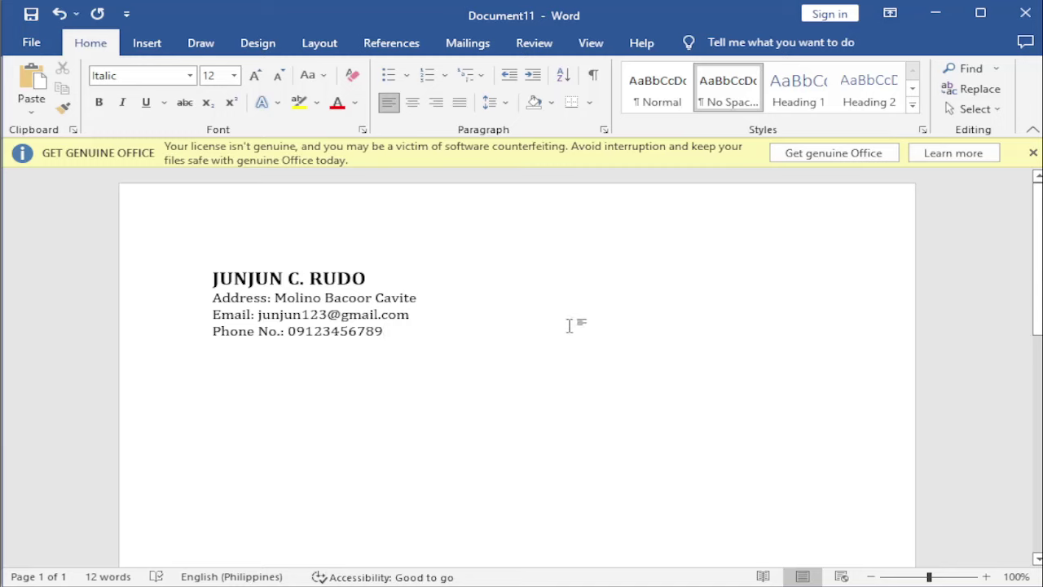
key(Return)
key(Return)
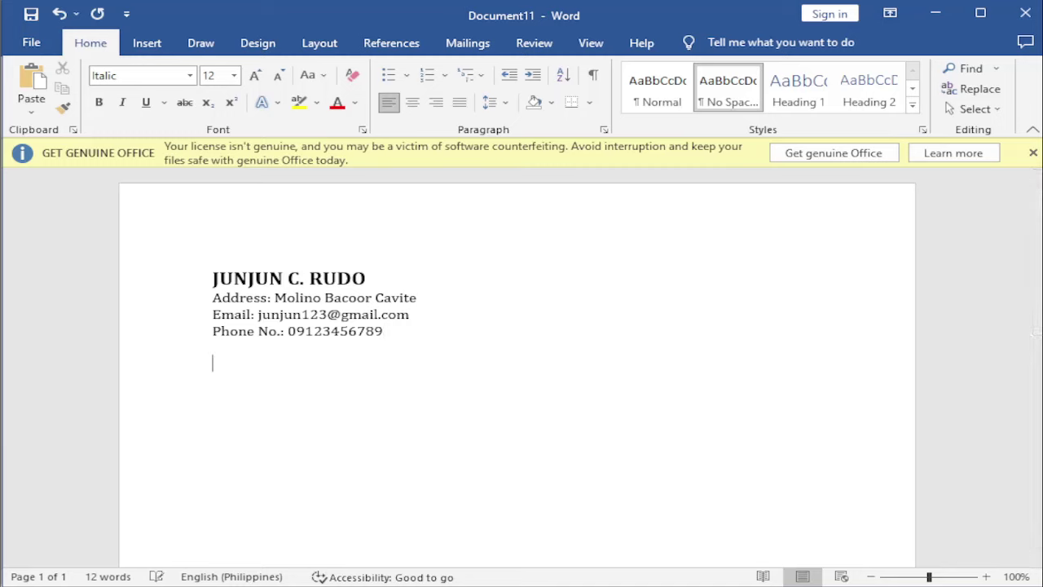
key(Return)
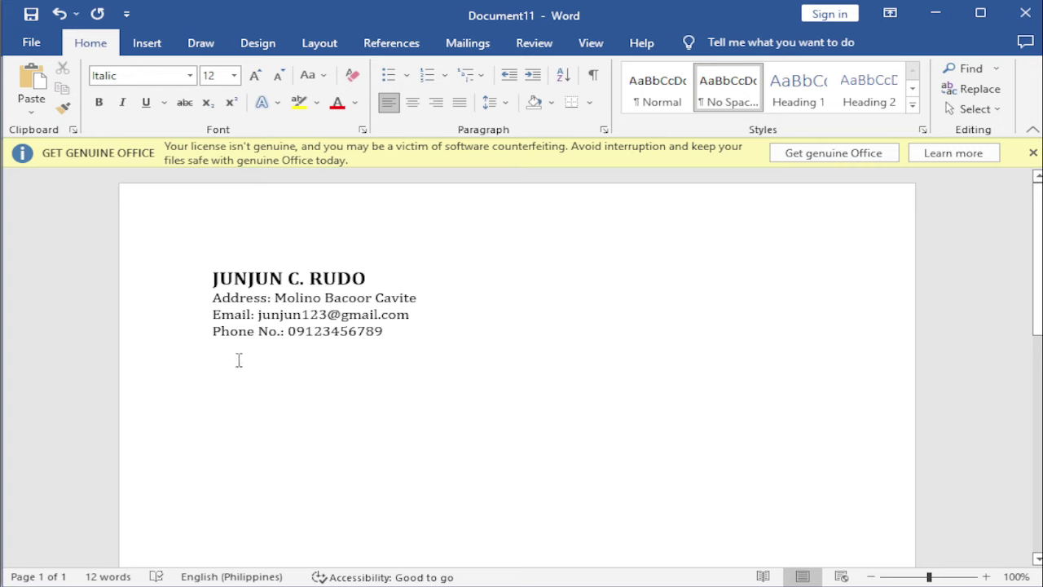
Step: Draw a straight horizontal line across the page under the phone number
click(154, 41)
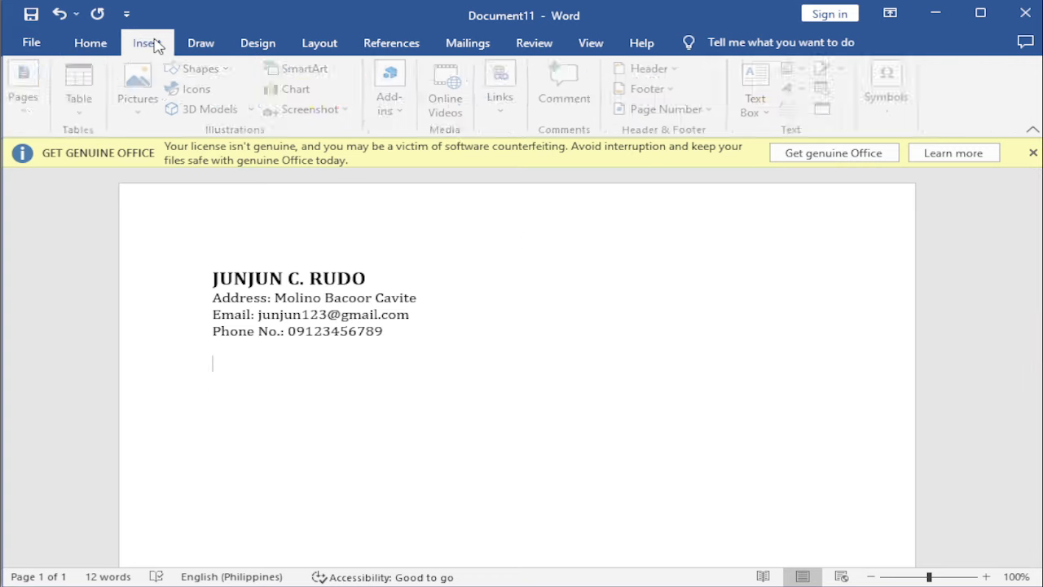
click(203, 68)
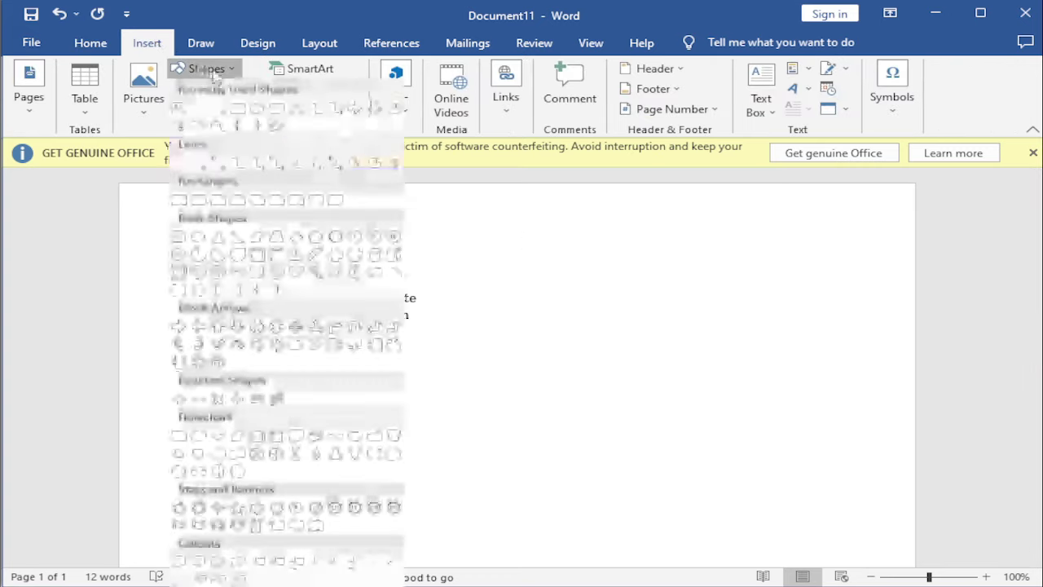
click(198, 109)
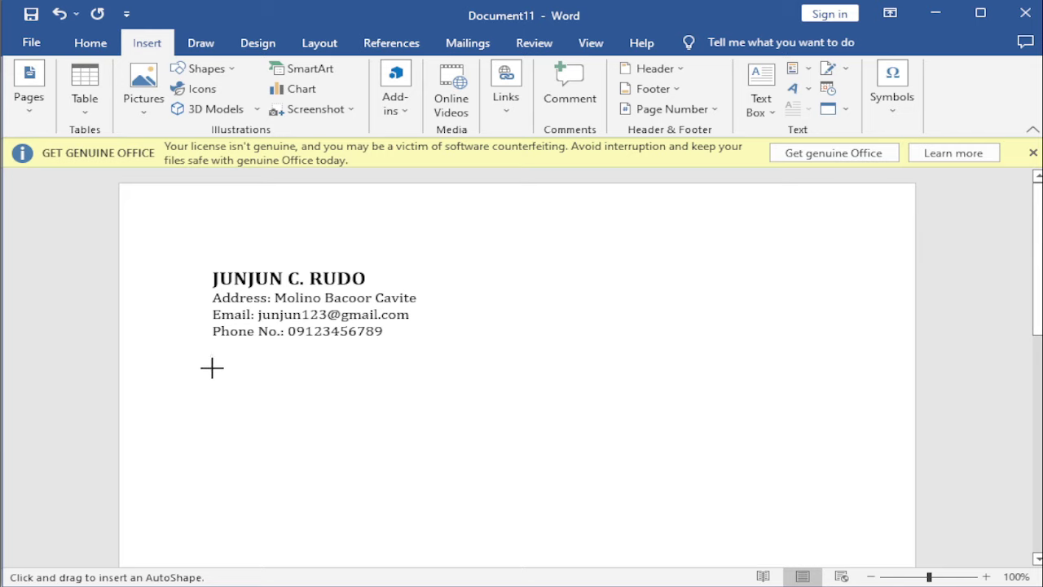
drag(211, 367, 718, 343)
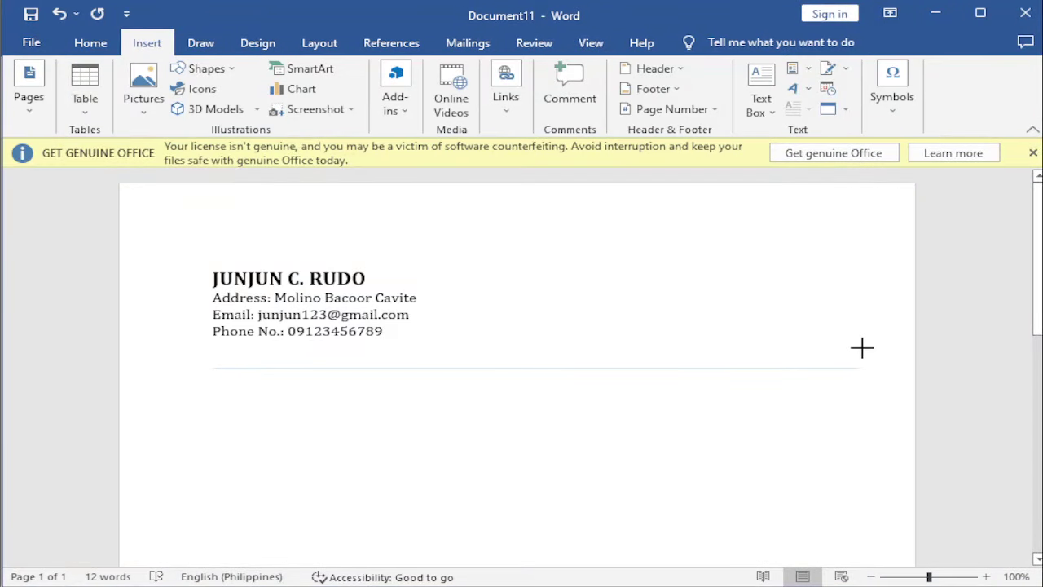
drag(717, 342, 865, 348)
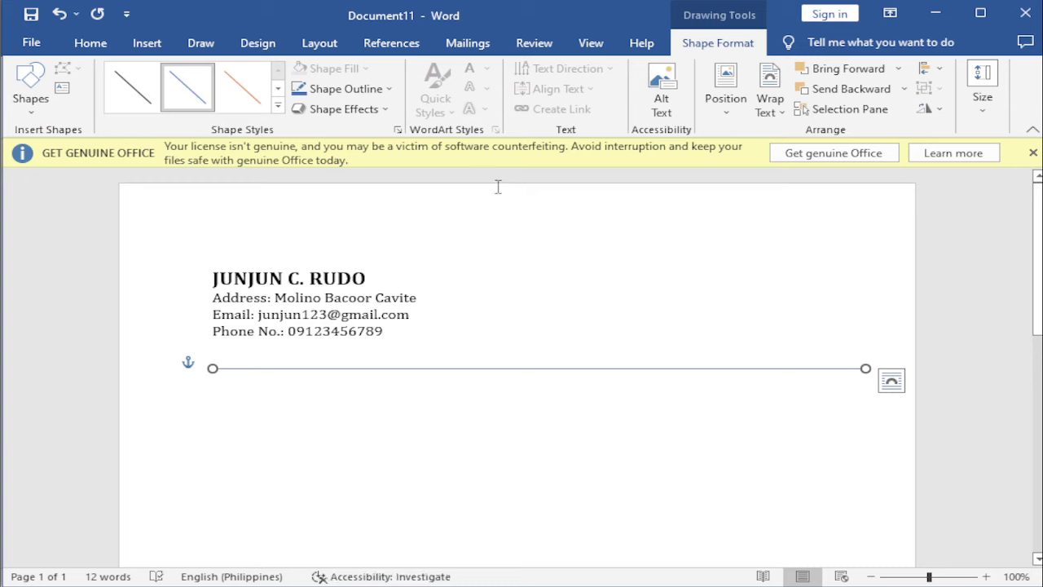
Step: Make the line 3 pt thick and black, nudging it slightly upward
click(346, 89)
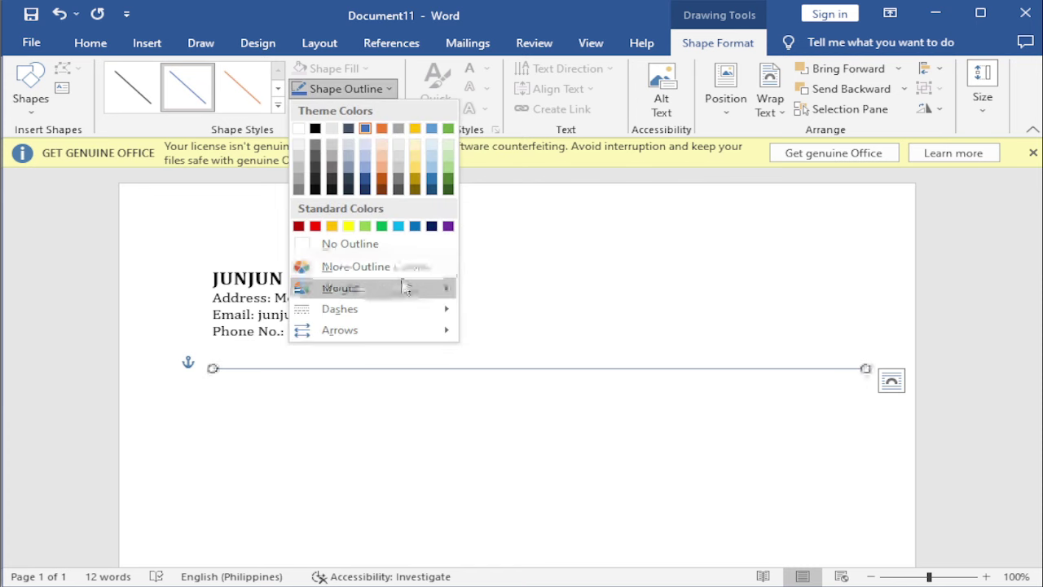
mouse_move(405, 287)
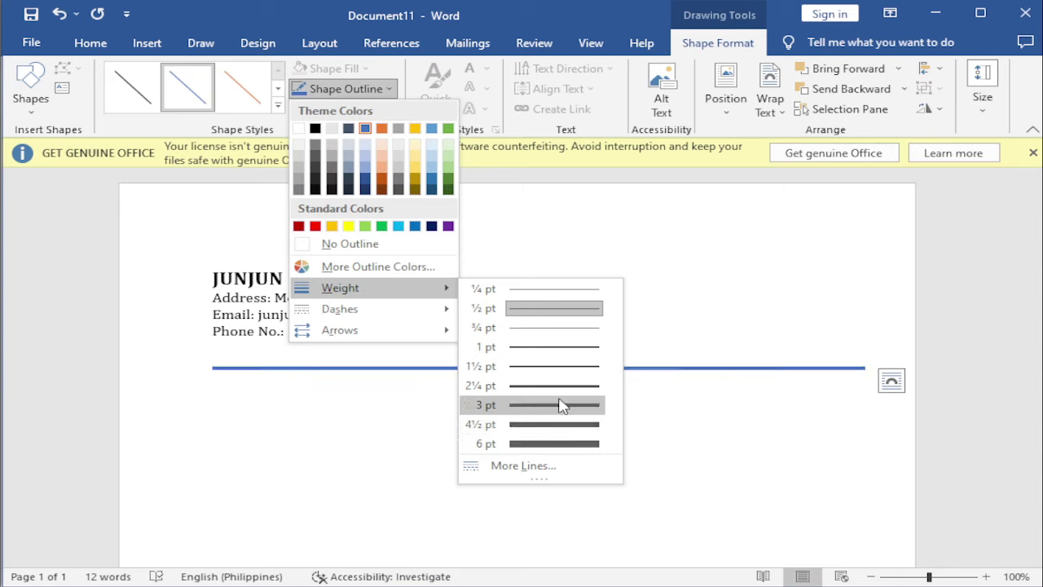
click(562, 406)
click(375, 87)
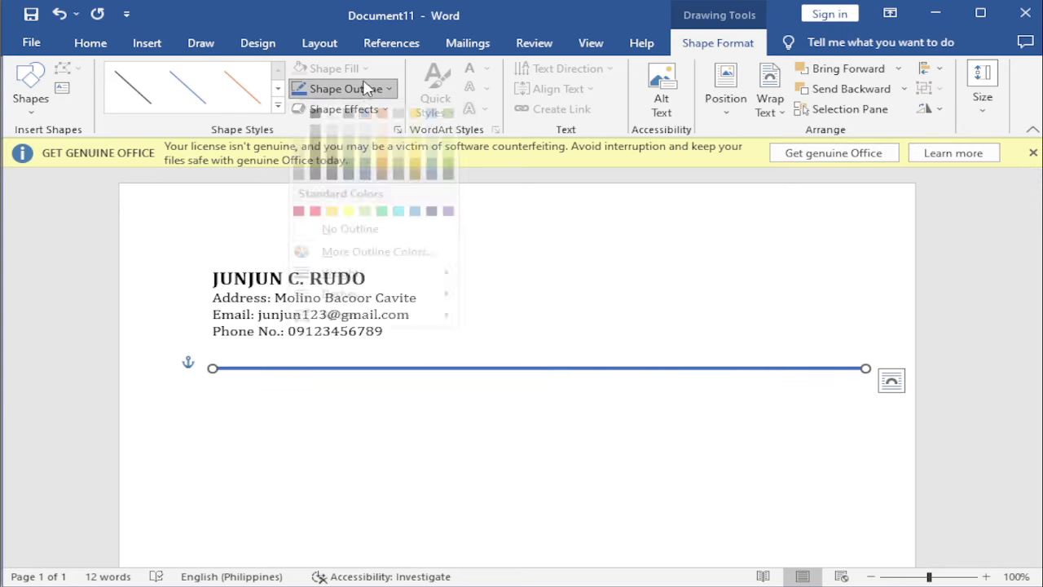
click(314, 135)
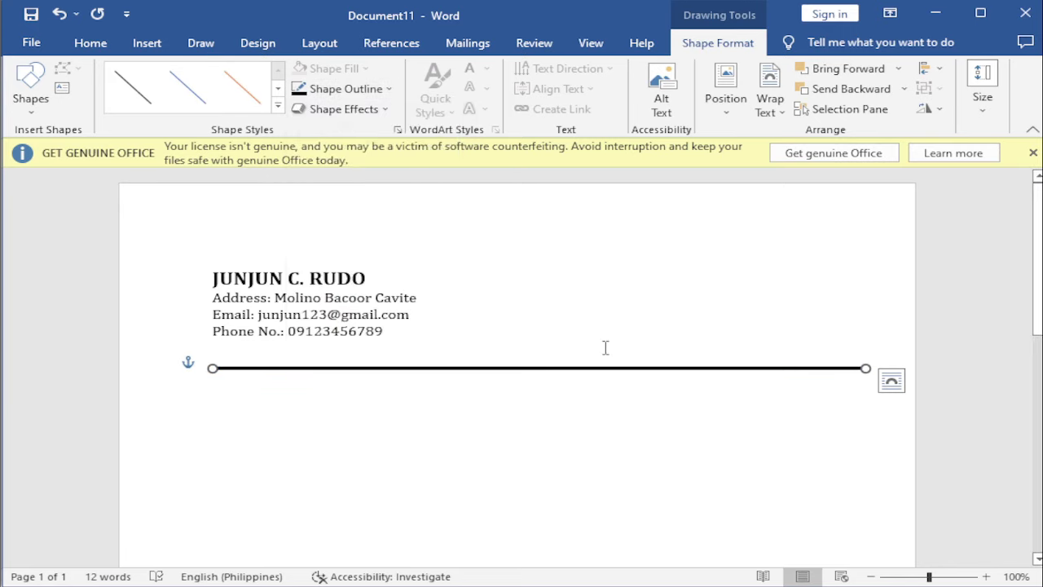
drag(658, 367, 699, 361)
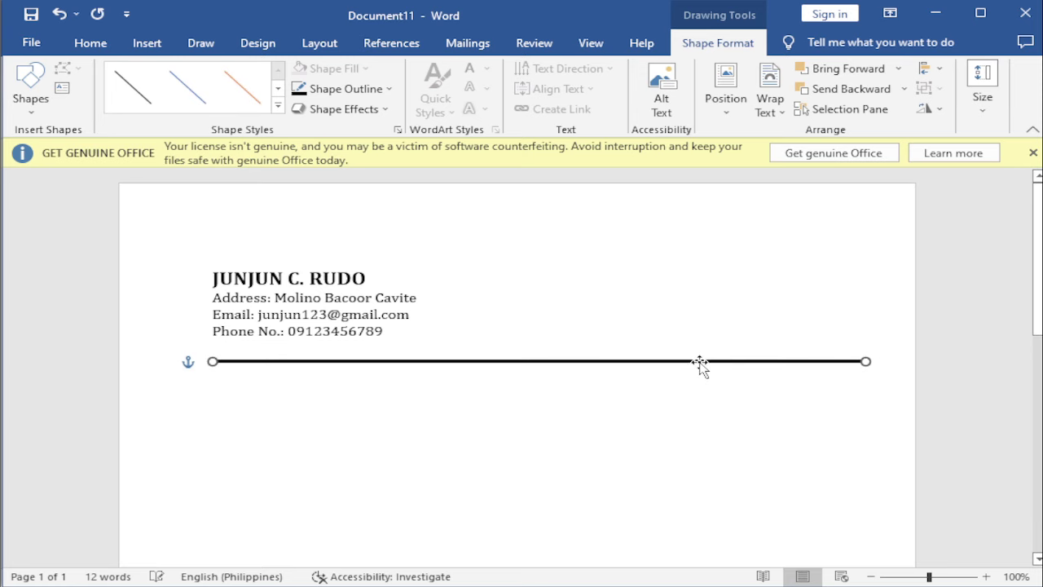
Step: Draw a rectangle in the upper-right corner of the page, above the black line
click(95, 44)
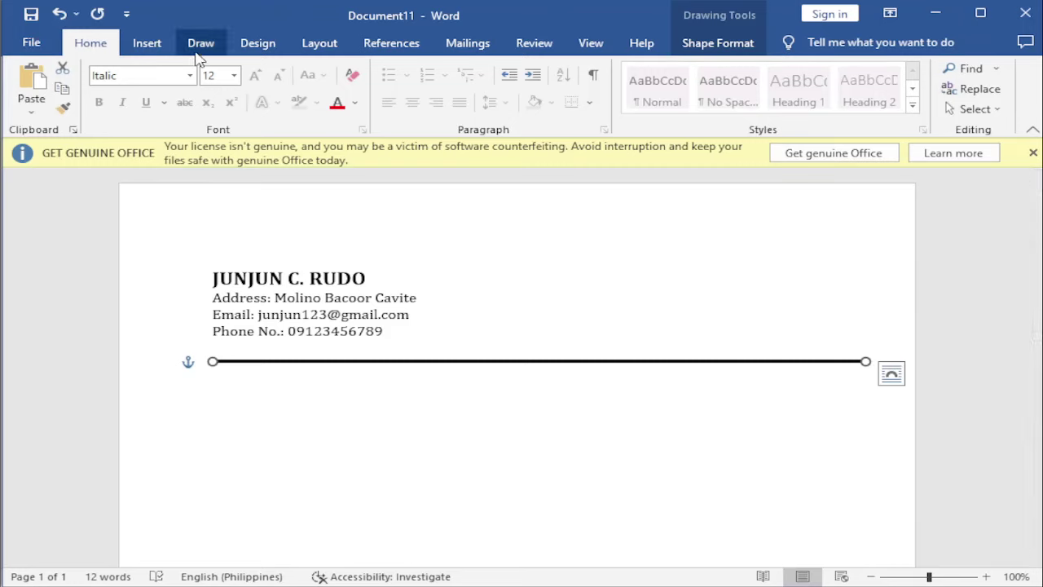
click(159, 47)
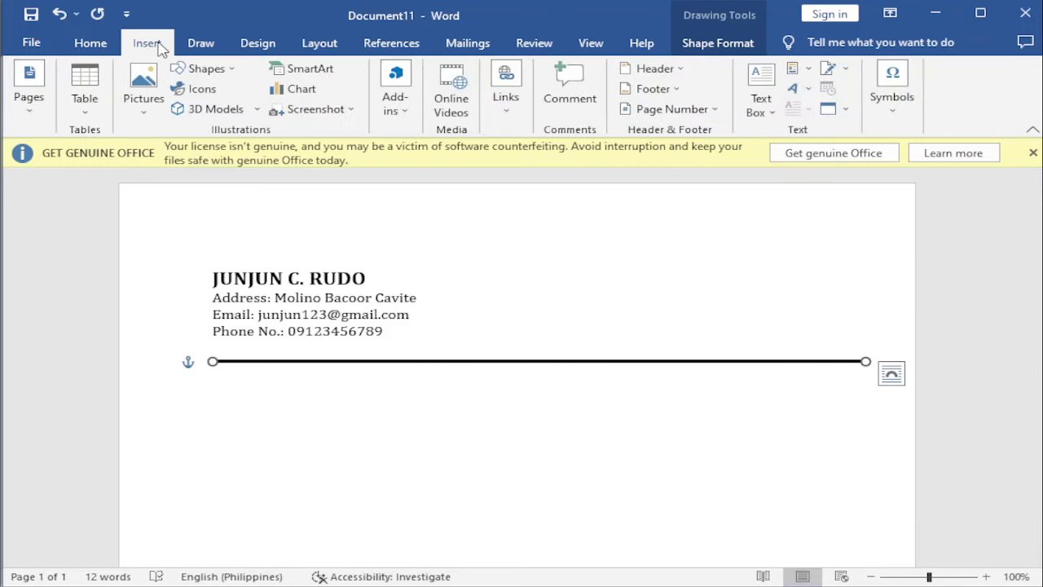
click(205, 69)
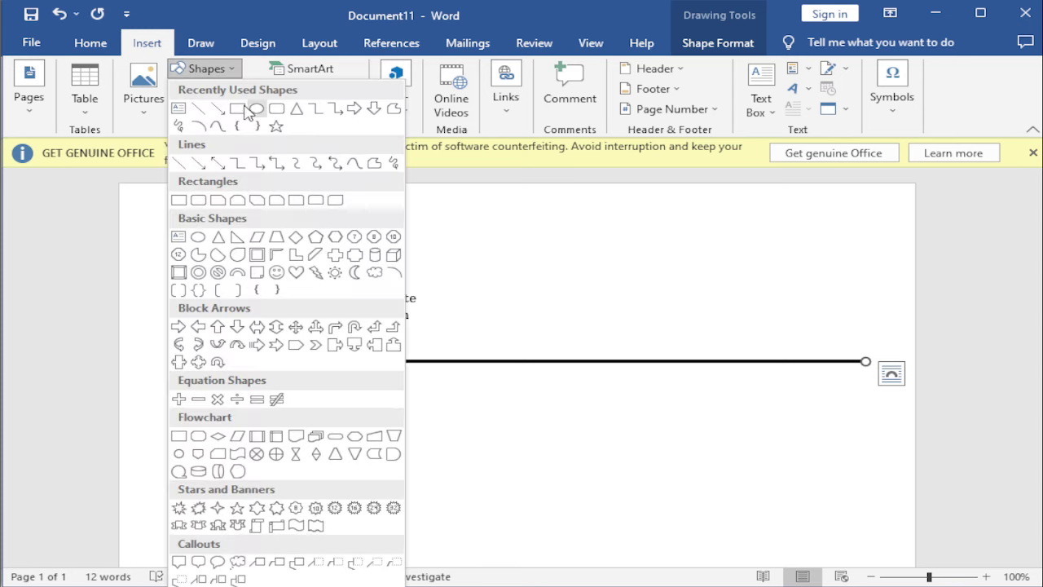
click(237, 109)
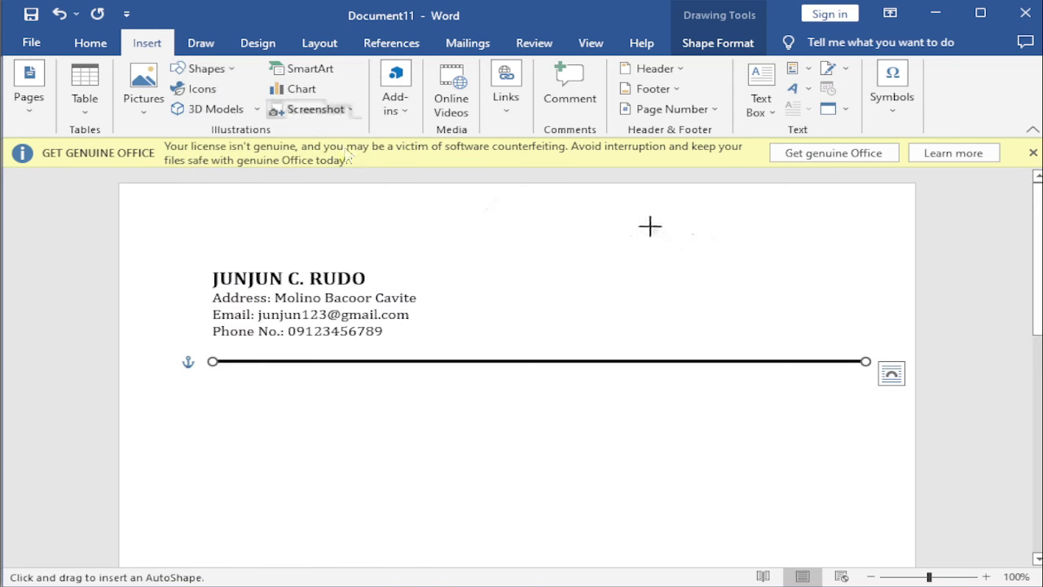
mouse_move(662, 218)
mouse_down()
mouse_move(797, 330)
mouse_move(802, 310)
mouse_up()
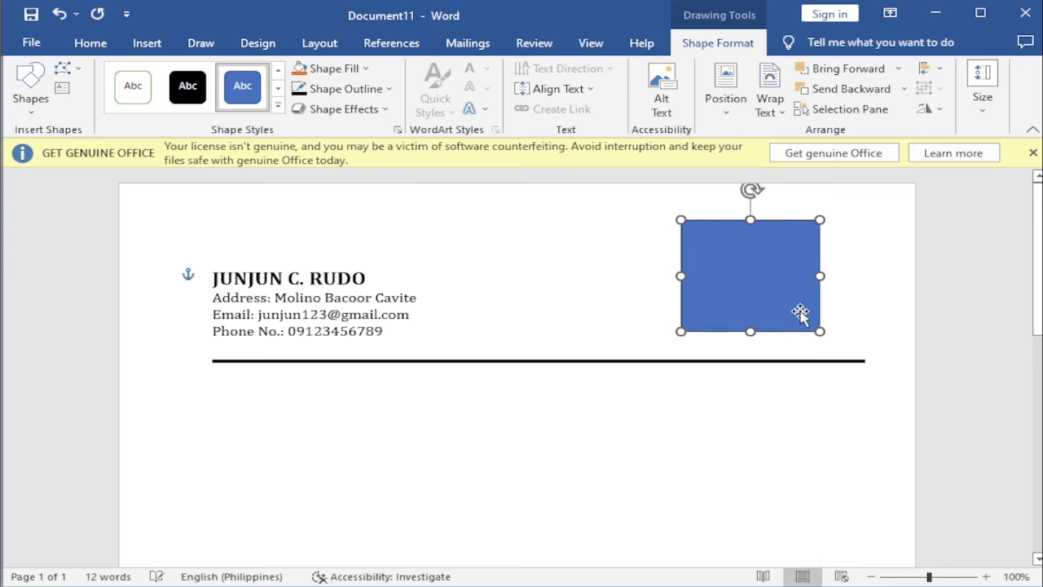
drag(801, 310, 782, 307)
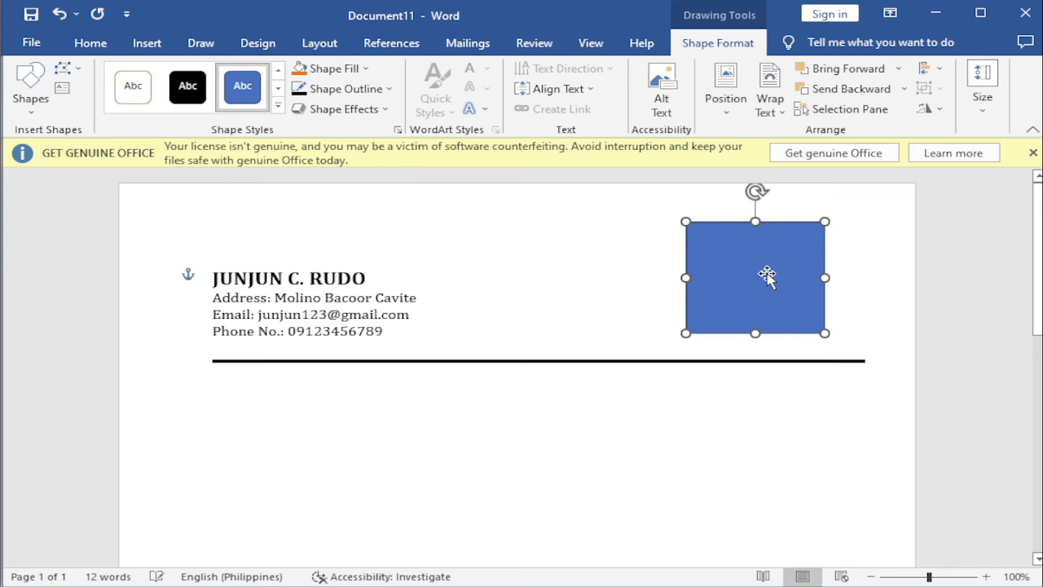
right_click(768, 277)
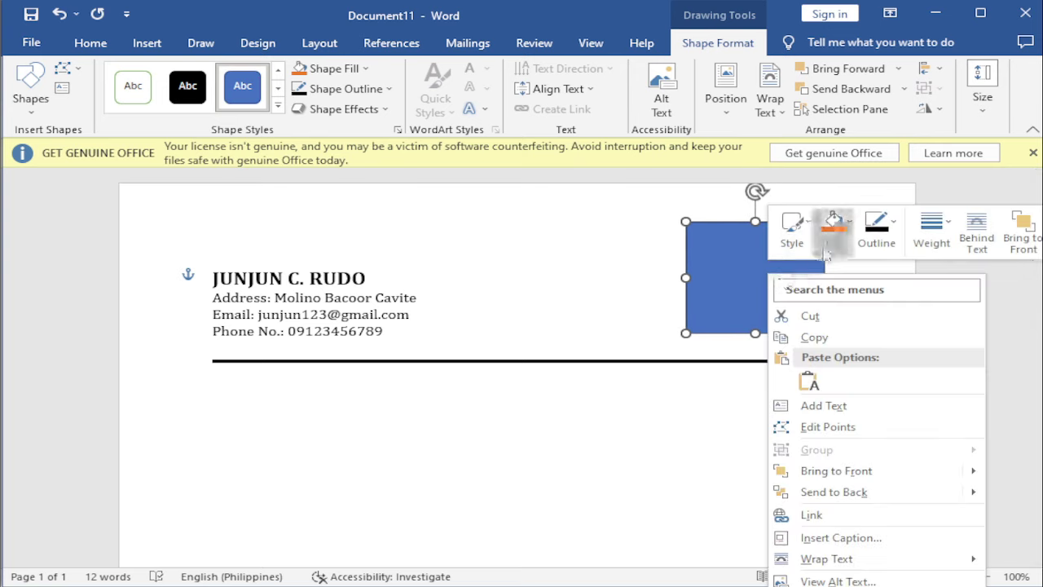
Step: Fill the rectangle with the photo x1.jpg_large from the Downloads folder
click(832, 229)
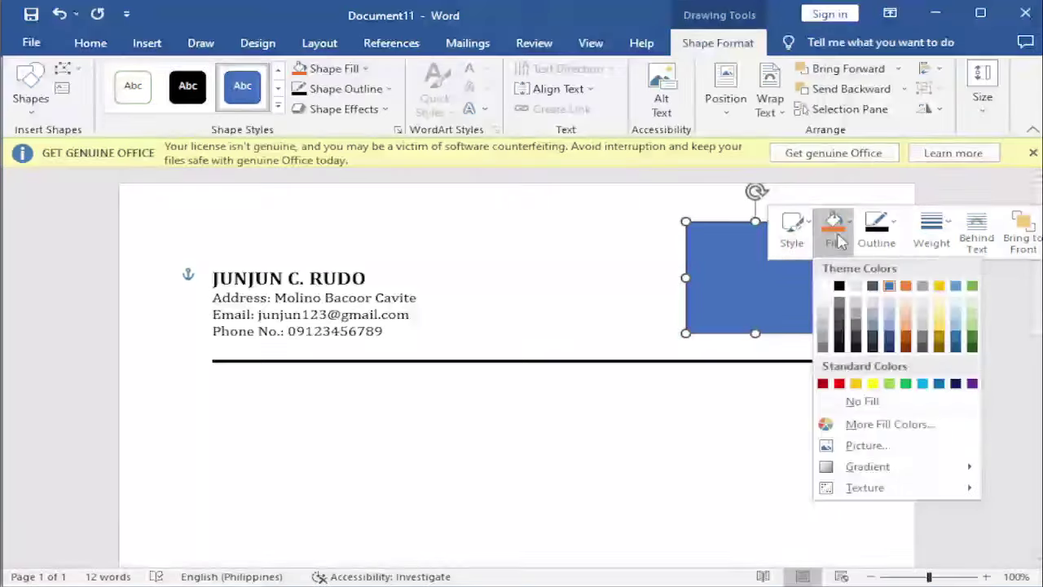
click(851, 445)
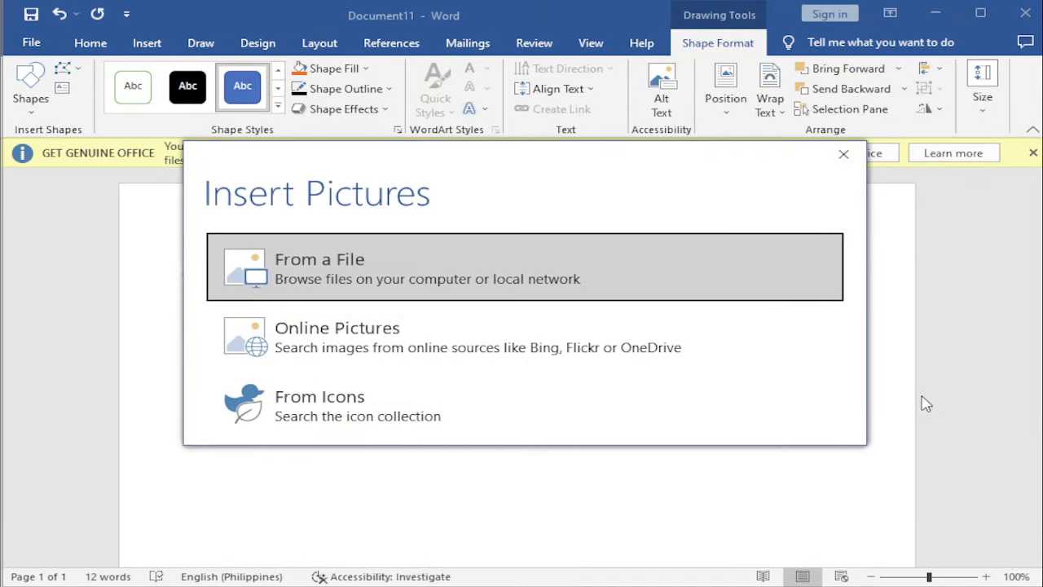
click(691, 274)
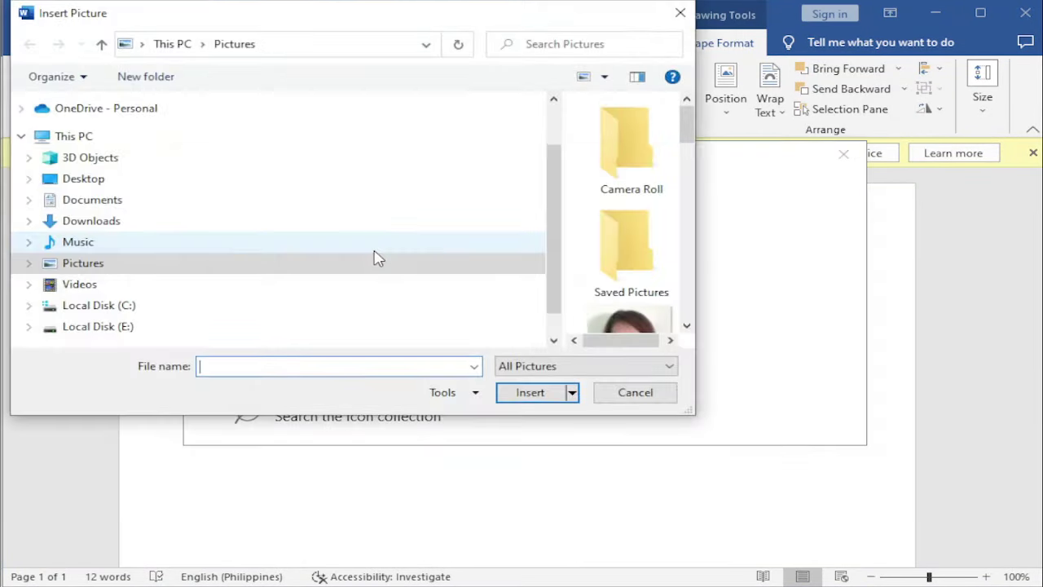
click(133, 221)
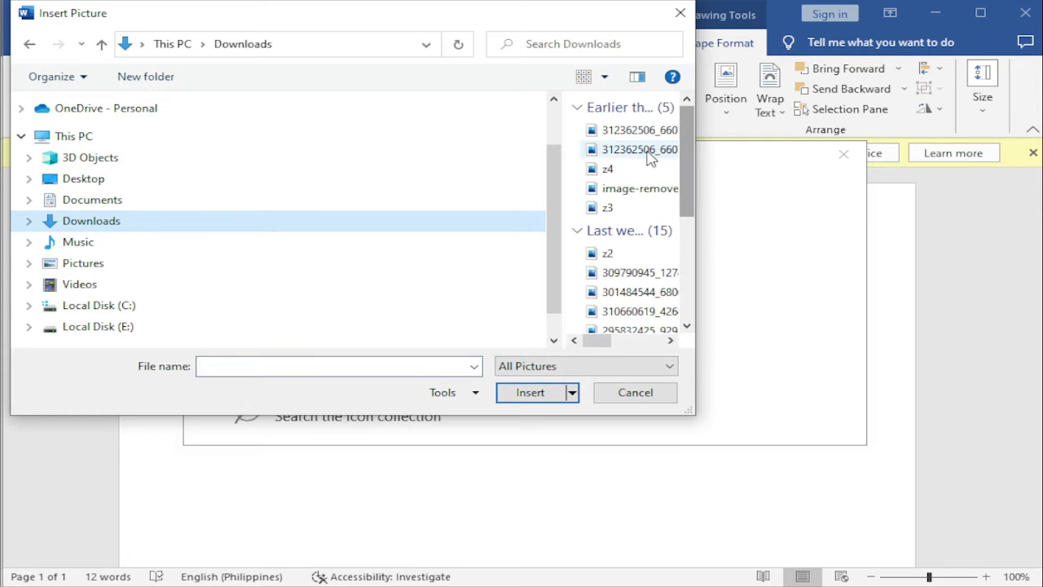
click(354, 365)
text(x)
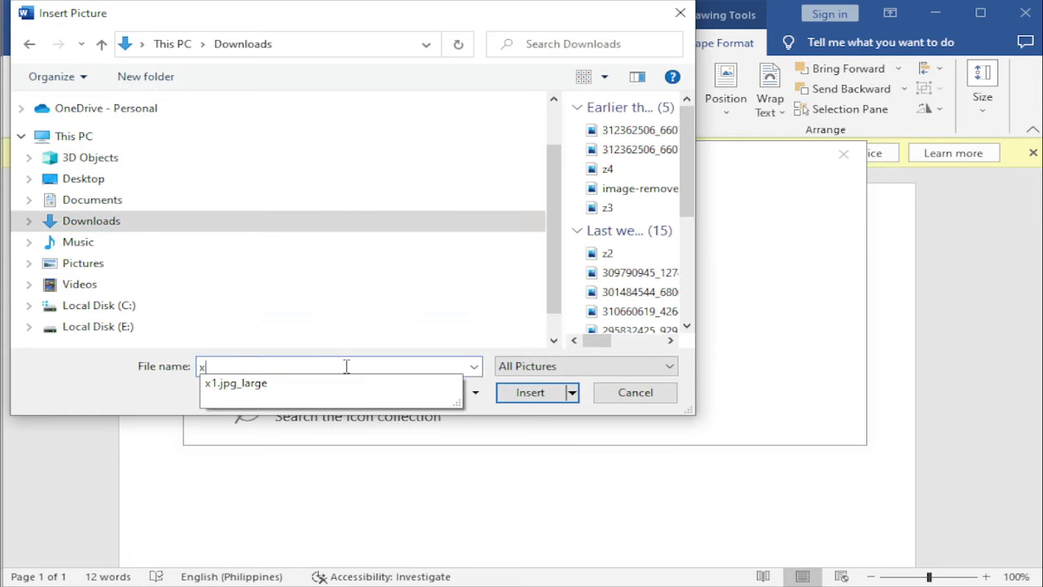
text(1)
click(559, 399)
click(559, 400)
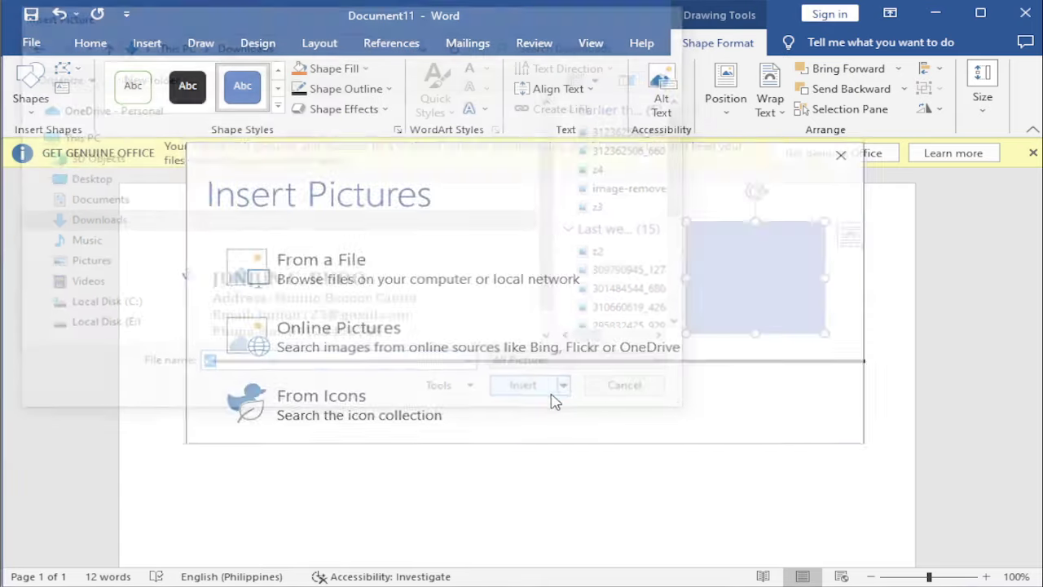
click(772, 420)
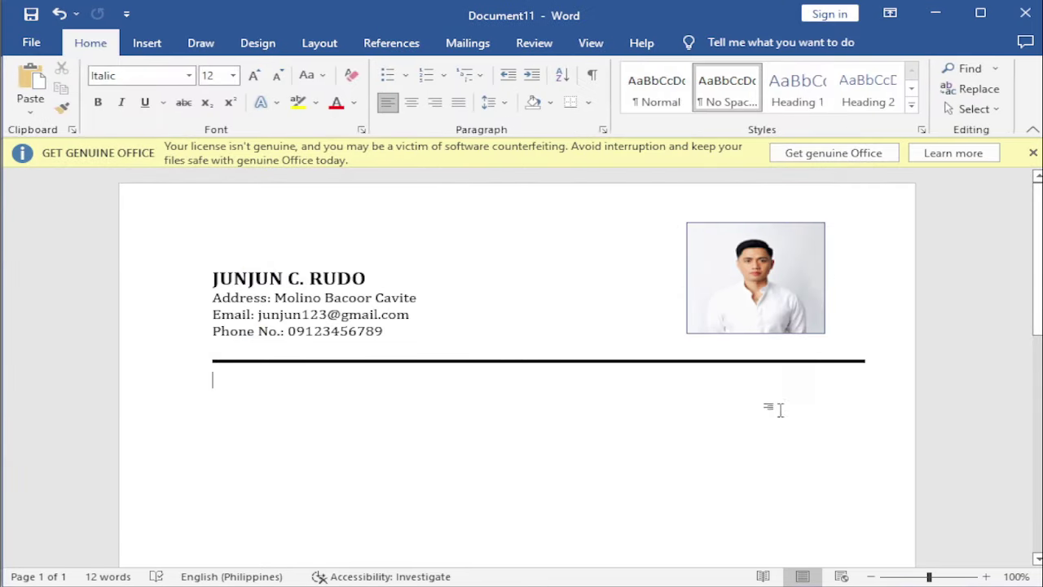
Step: Give the photo a 1½ pt black outline
click(793, 277)
right_click(793, 277)
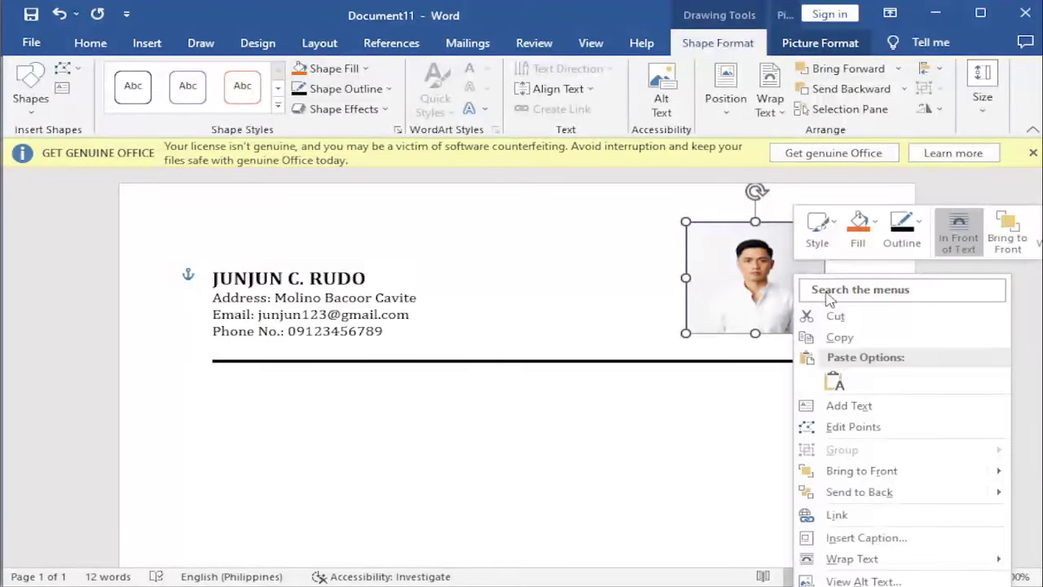
click(330, 90)
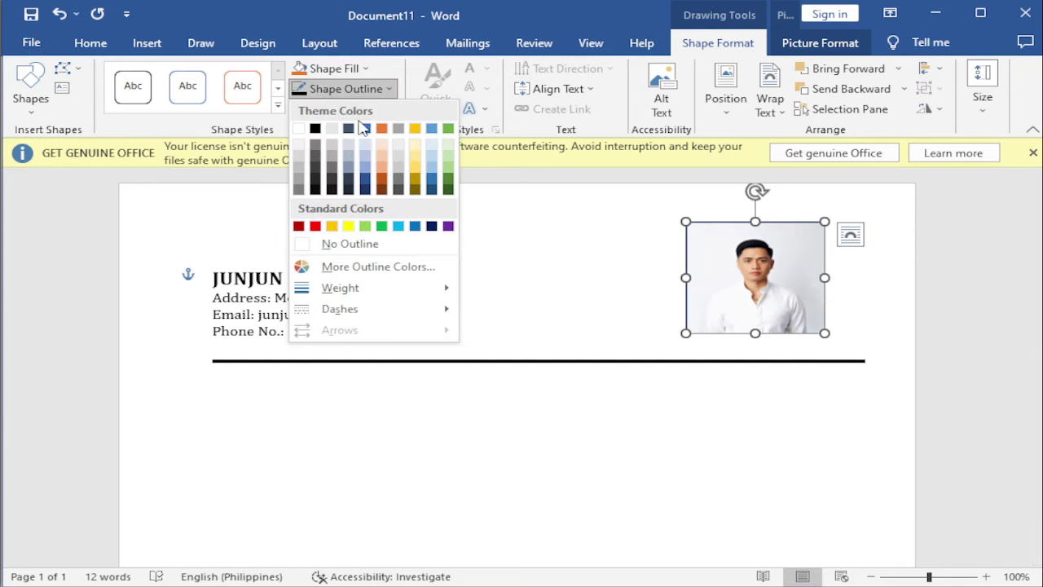
mouse_move(366, 293)
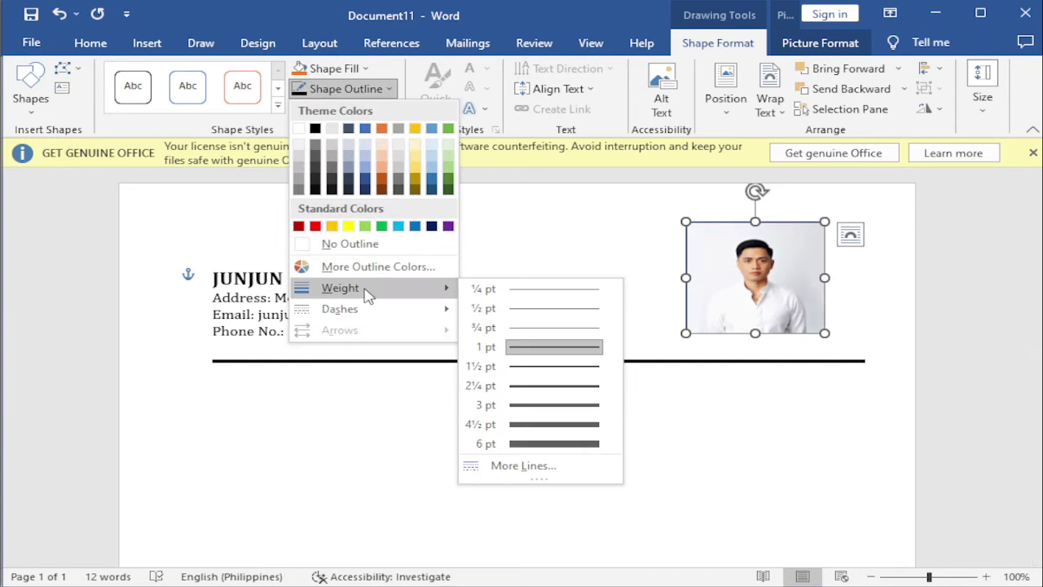
click(560, 371)
right_click(702, 246)
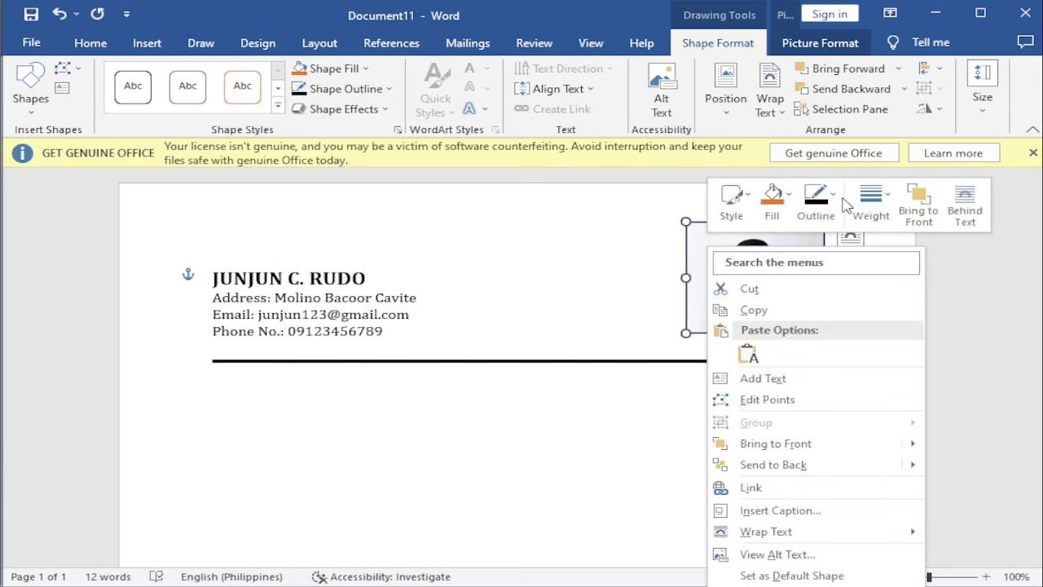
click(816, 201)
click(819, 258)
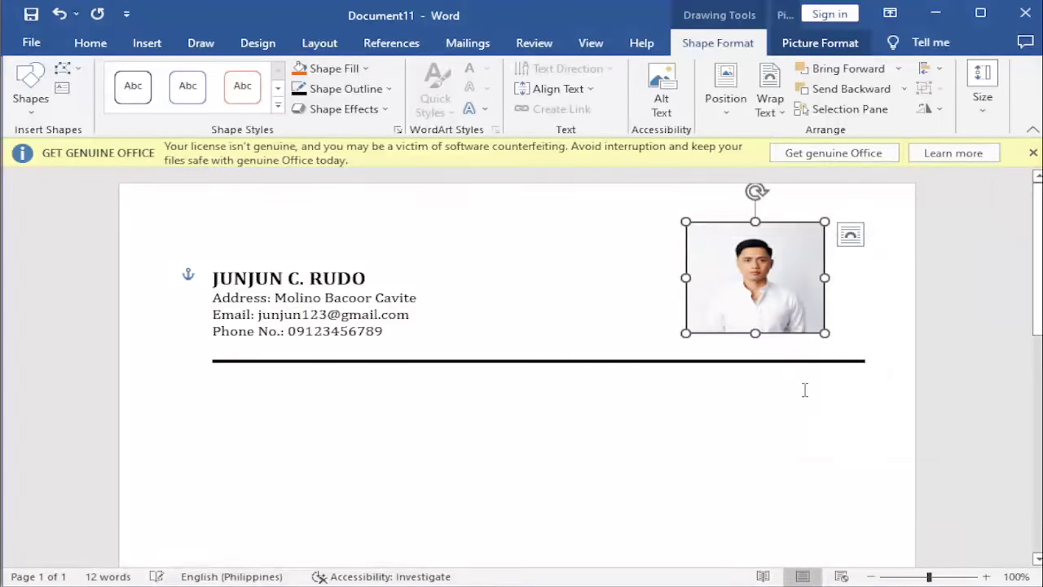
click(838, 393)
Step: Undo an accidental white fill to restore the photo, then place the cursor below the line
click(807, 308)
click(803, 459)
right_click(757, 275)
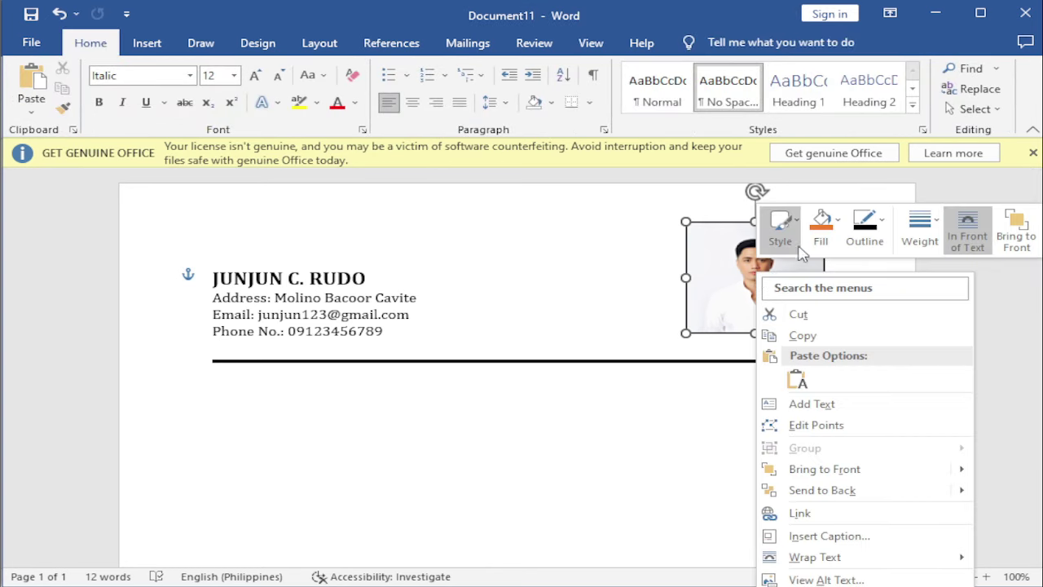
click(817, 241)
click(818, 282)
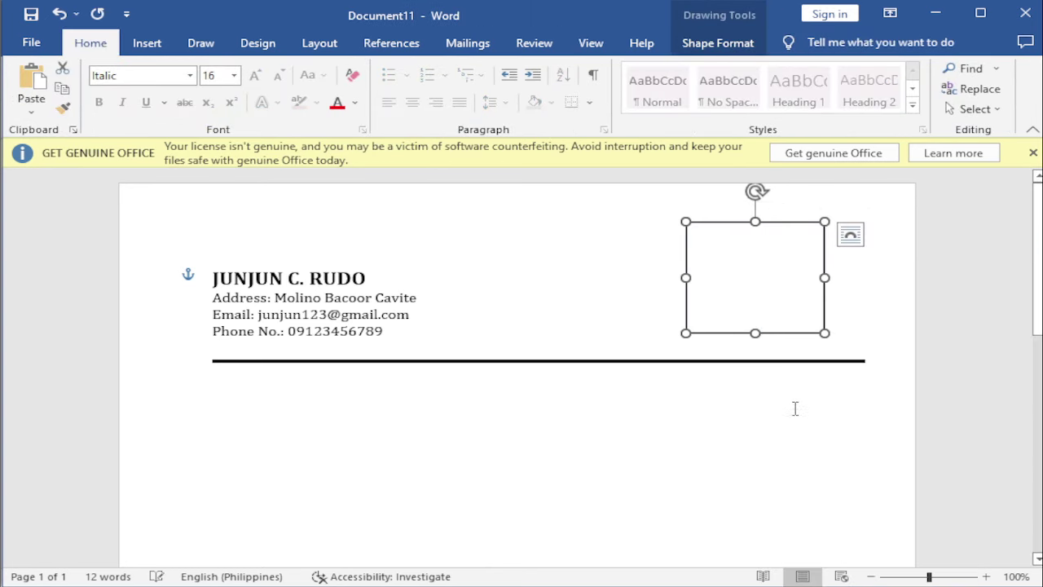
click(794, 410)
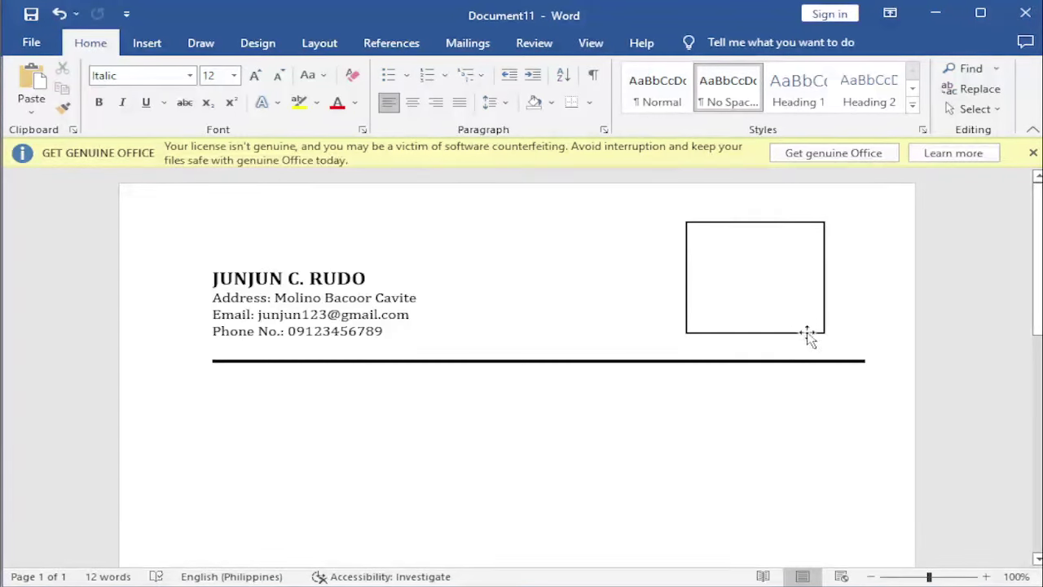
key(ctrl+z)
click(796, 412)
scroll(377, 367, down, 4)
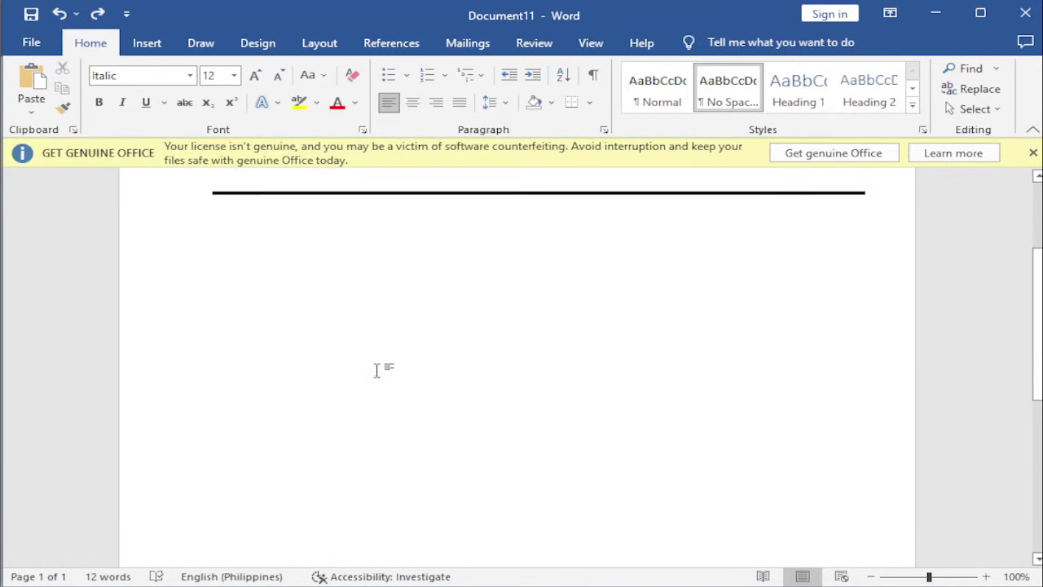
scroll(352, 402, up, 3)
click(295, 349)
Step: Add the OBJECTIVE heading on a new line below the rule and make it bold
key(Return)
text(OBJECTIVE)
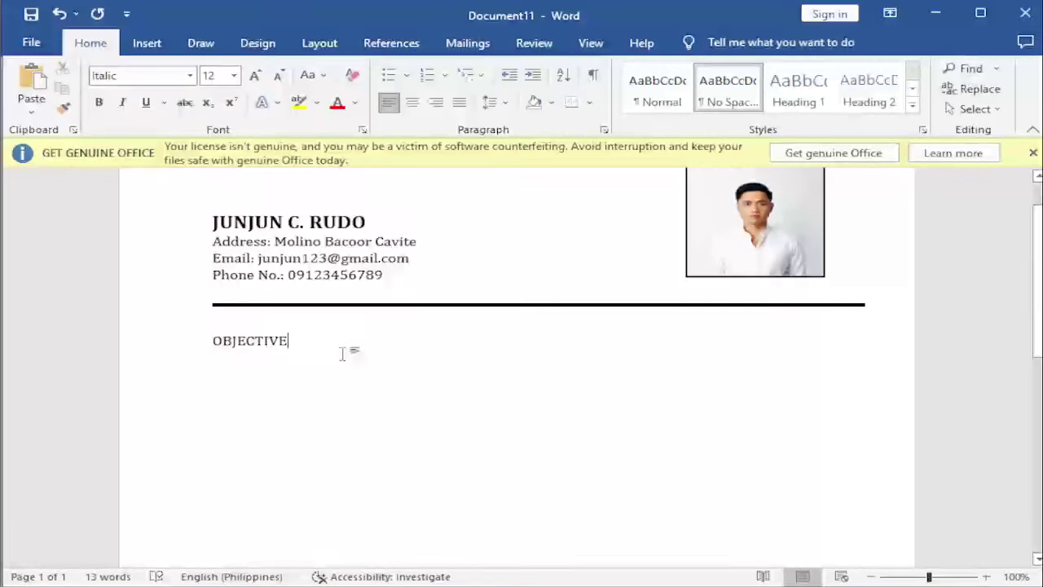
click(189, 339)
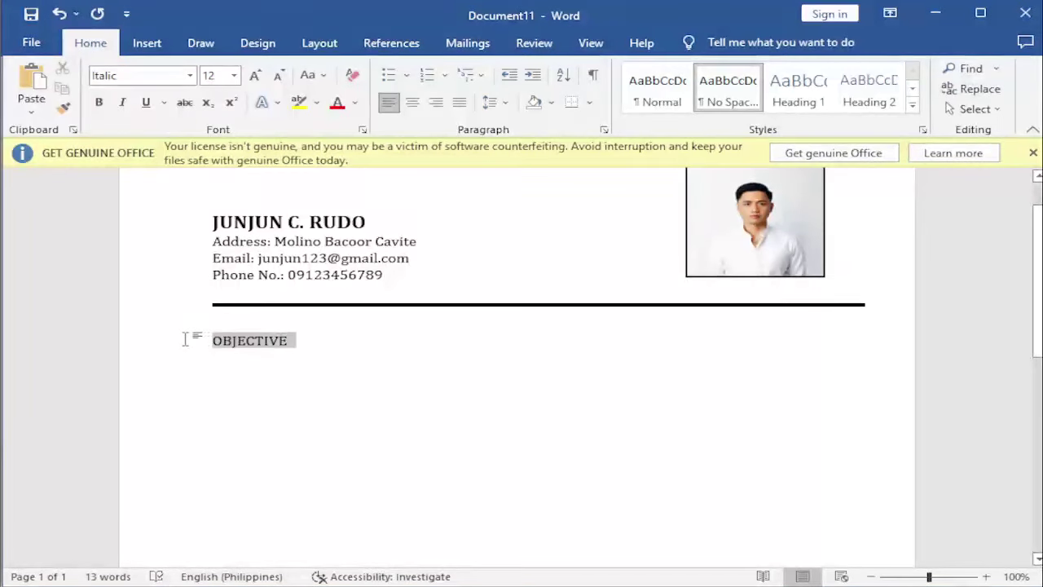
key(ctrl+b)
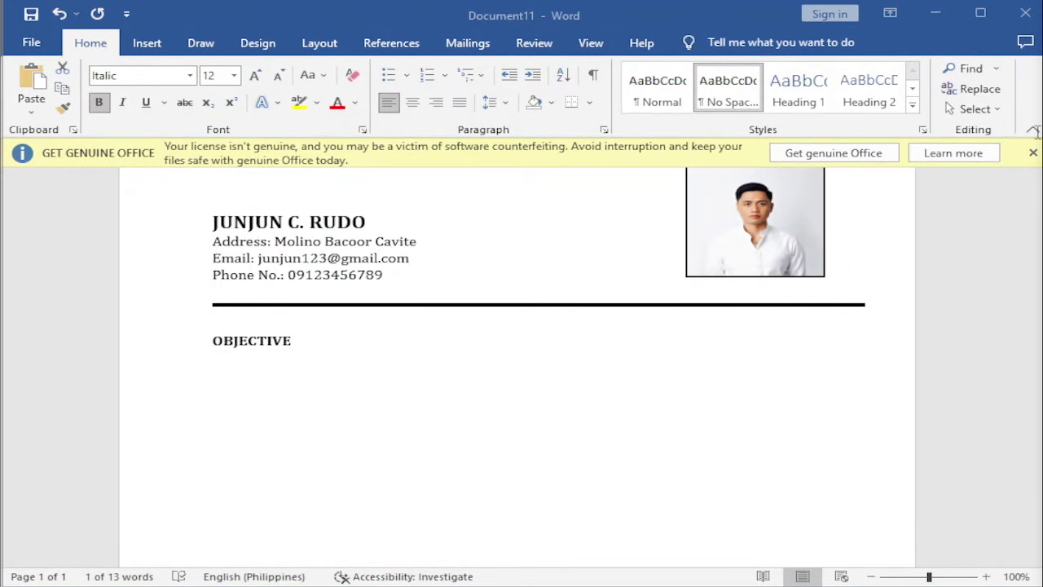
Step: Type the objective sentence under the heading, correct 'i' to 'I', and remove its bold
click(301, 356)
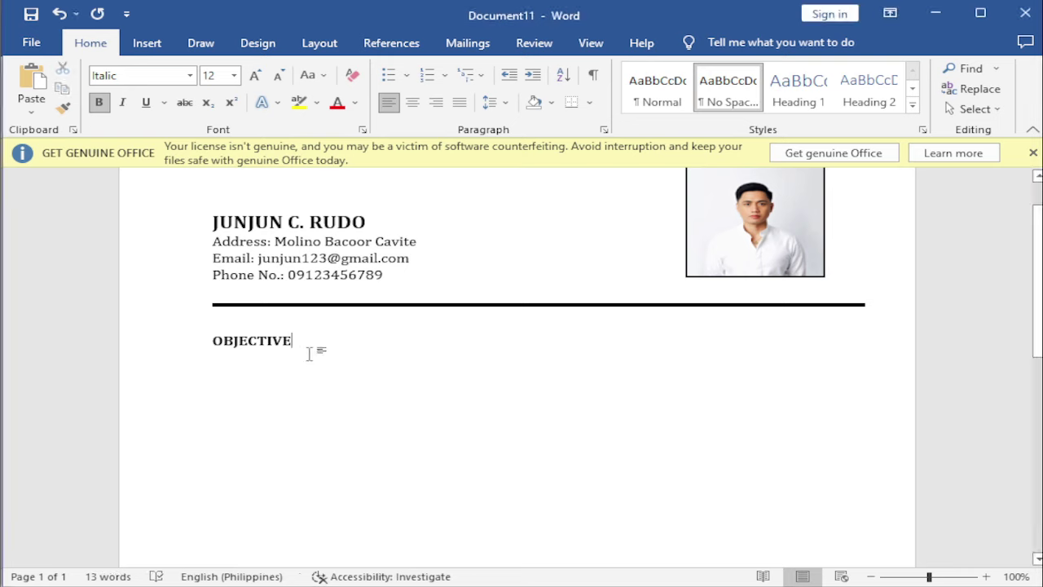
key(Return)
text(To be employed in a company where i can use my skill and knowledge for the benefits of the company and myself)
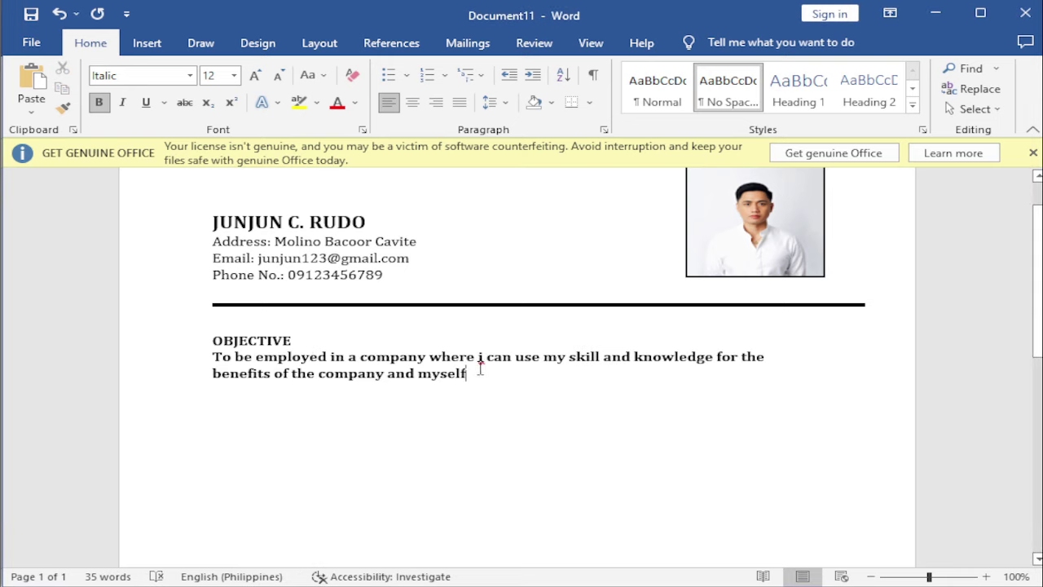
key(BackSpace)
text(I)
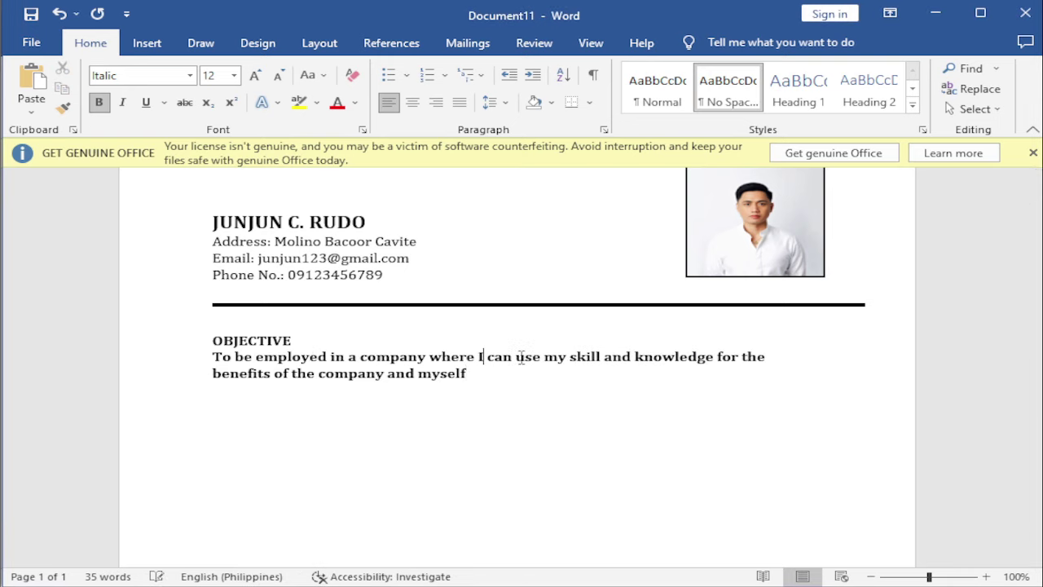
scroll(454, 407, down, 1)
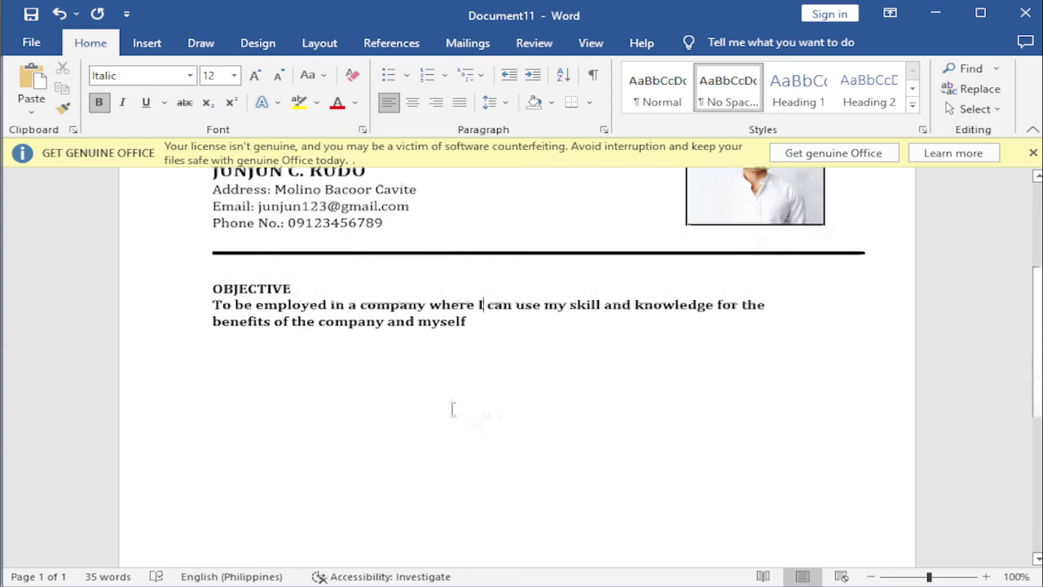
scroll(451, 426, up, 2)
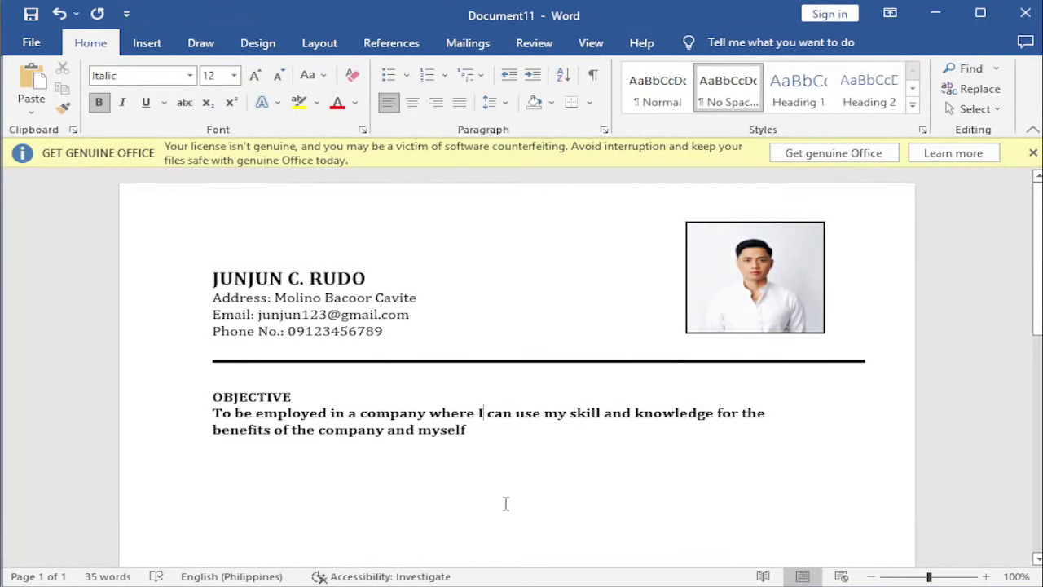
drag(479, 436, 152, 410)
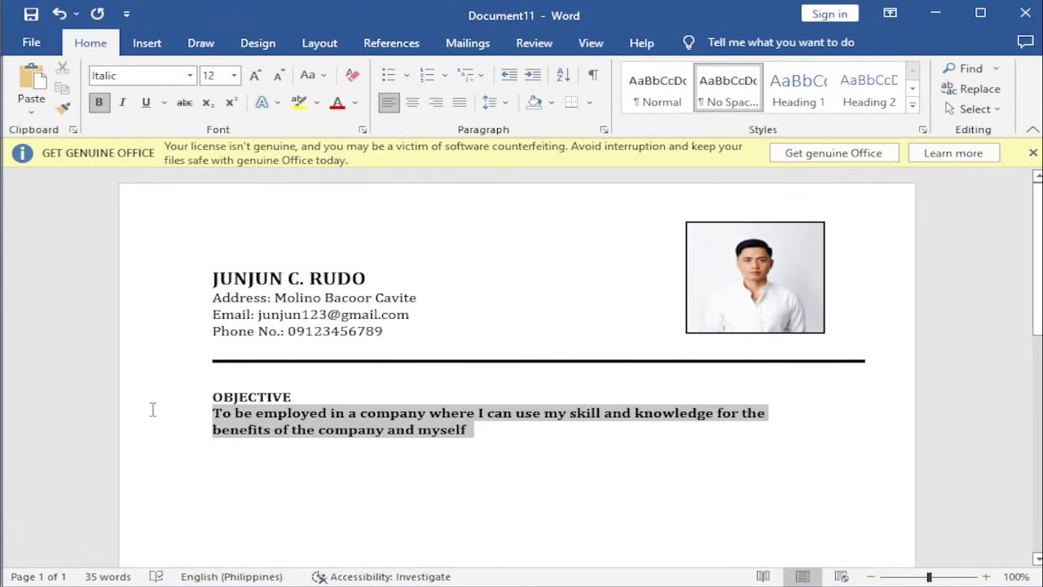
click(98, 102)
scroll(454, 377, down, 3)
Step: Give the objective sentence an arrow bullet after trying checkmark and diamond styles
scroll(431, 388, up, 3)
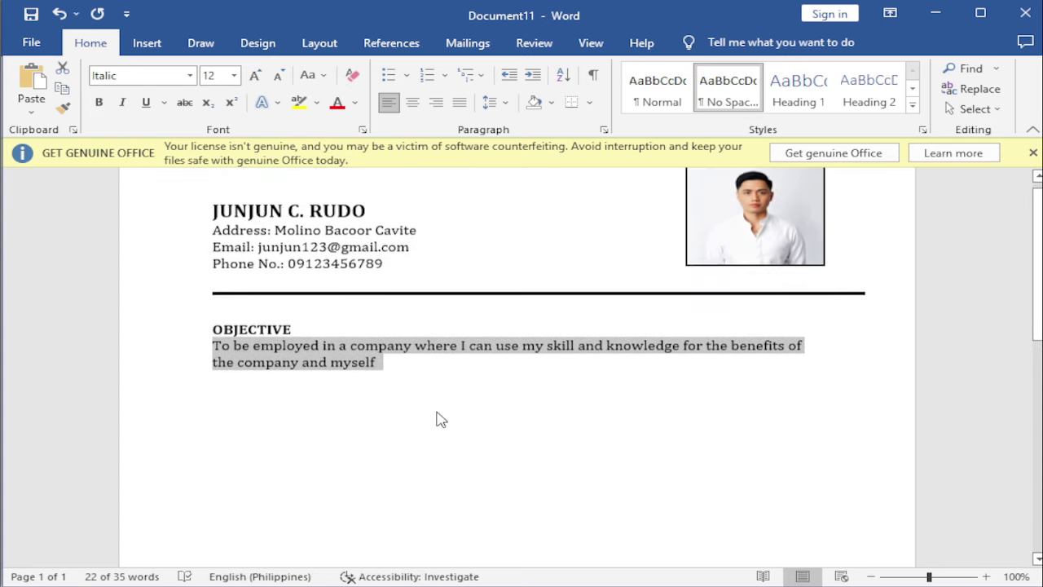
double_click(97, 45)
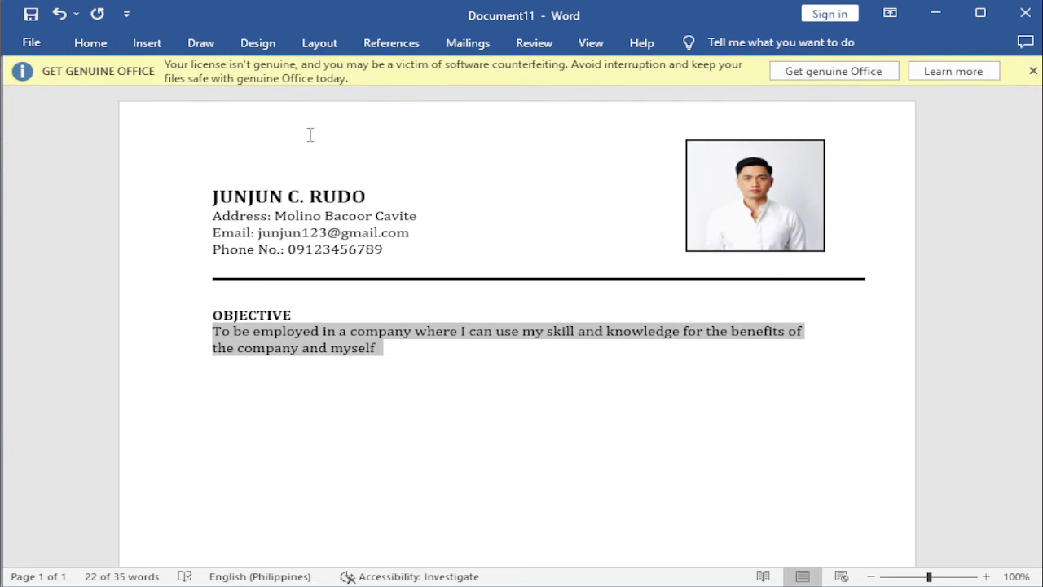
click(91, 45)
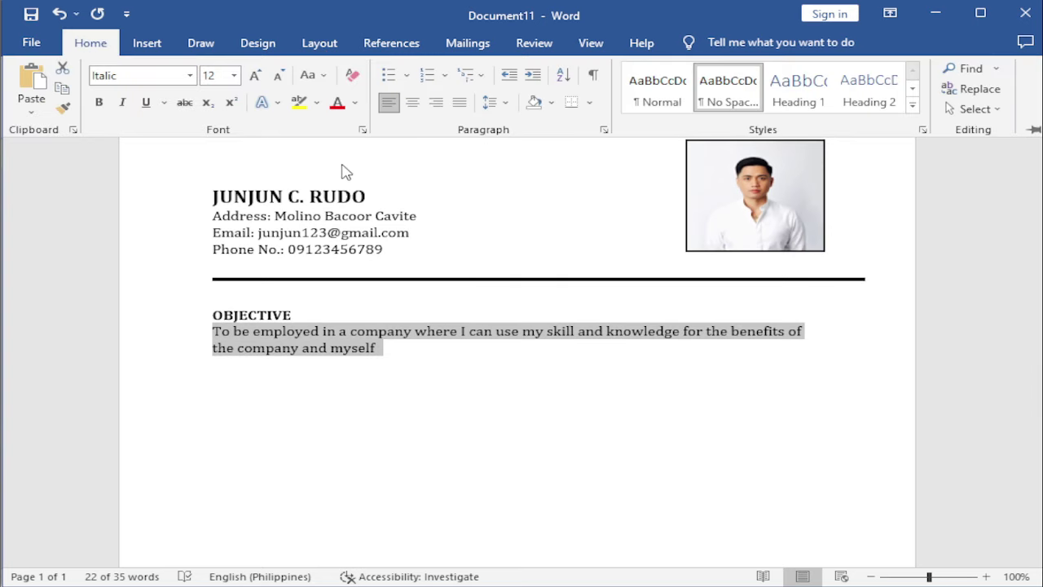
click(407, 75)
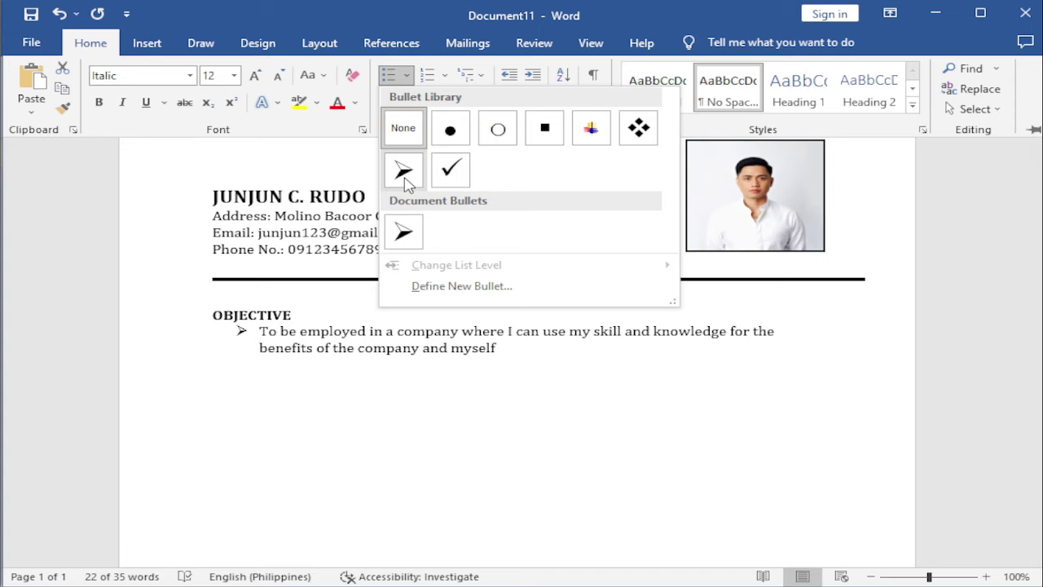
click(450, 169)
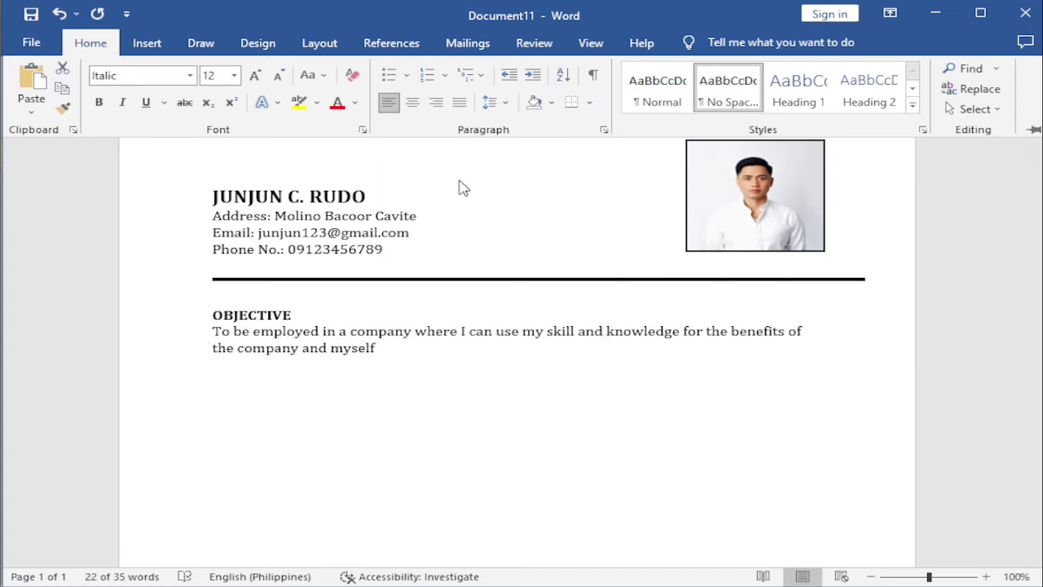
click(408, 75)
click(403, 227)
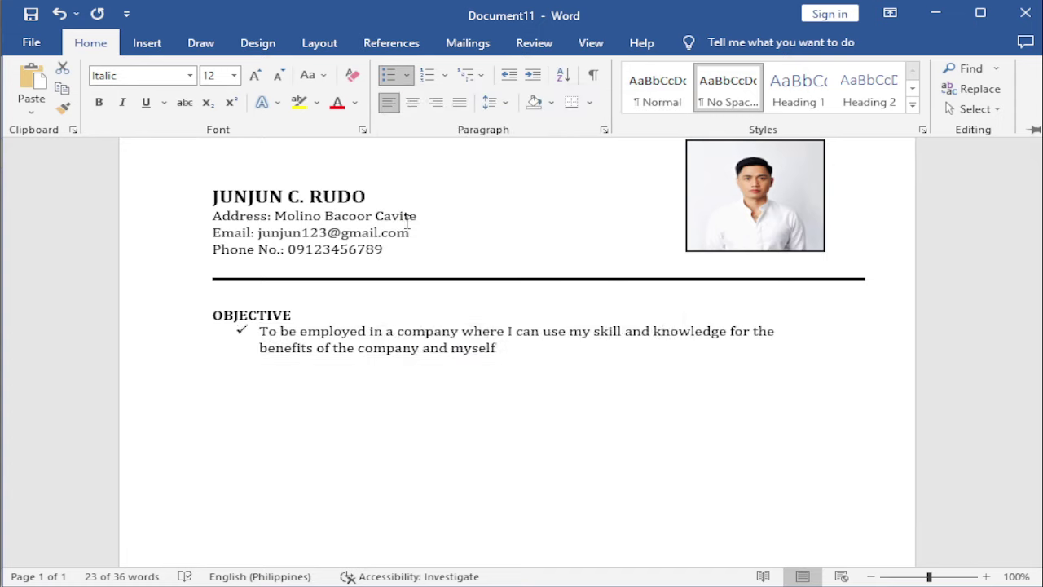
click(408, 75)
click(638, 188)
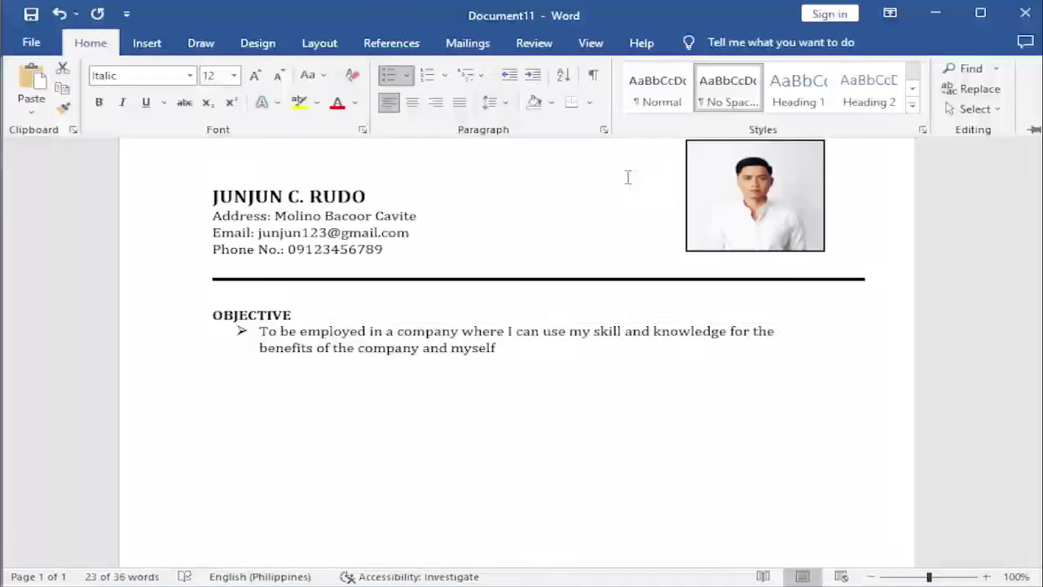
click(407, 75)
click(450, 127)
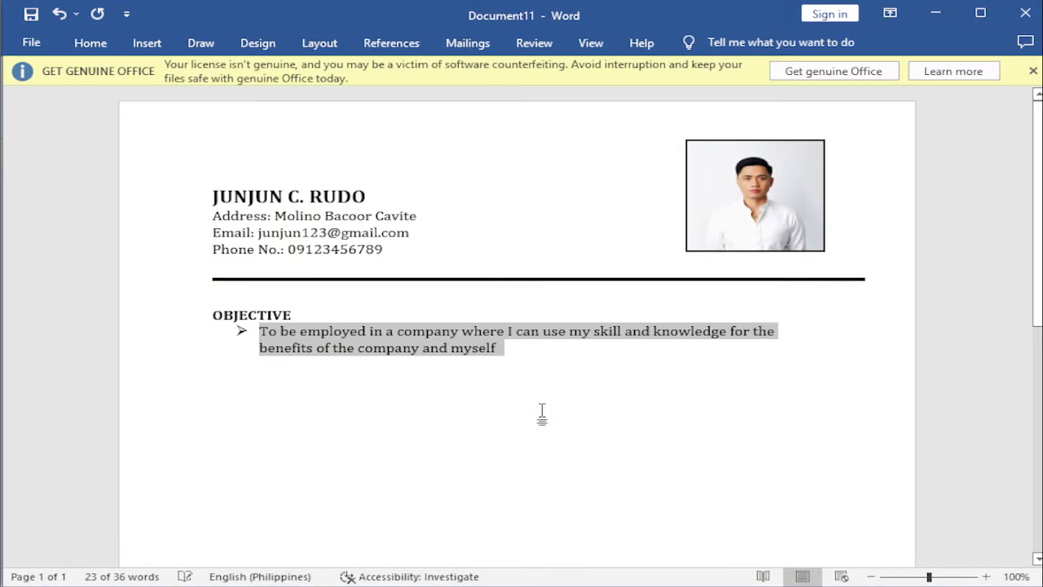
click(521, 359)
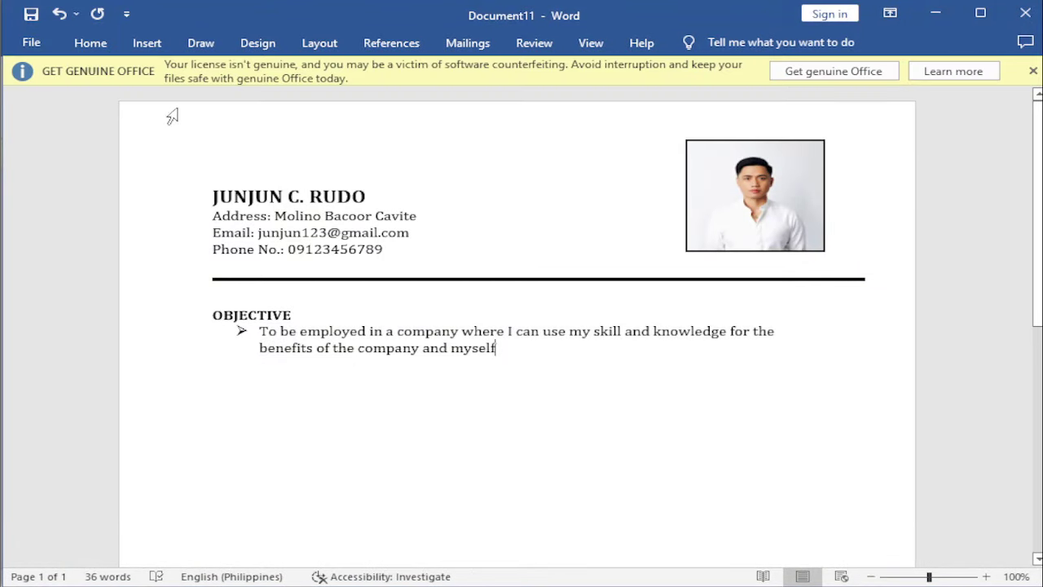
Step: Pin the ribbon so formatting commands stay visible and dismiss the Office licence notice
click(89, 45)
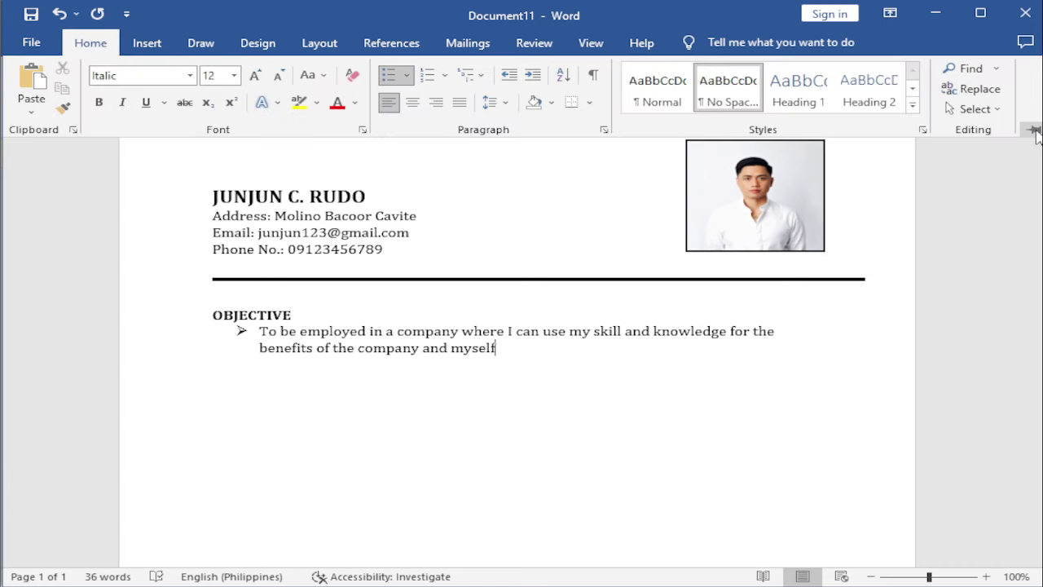
click(1034, 129)
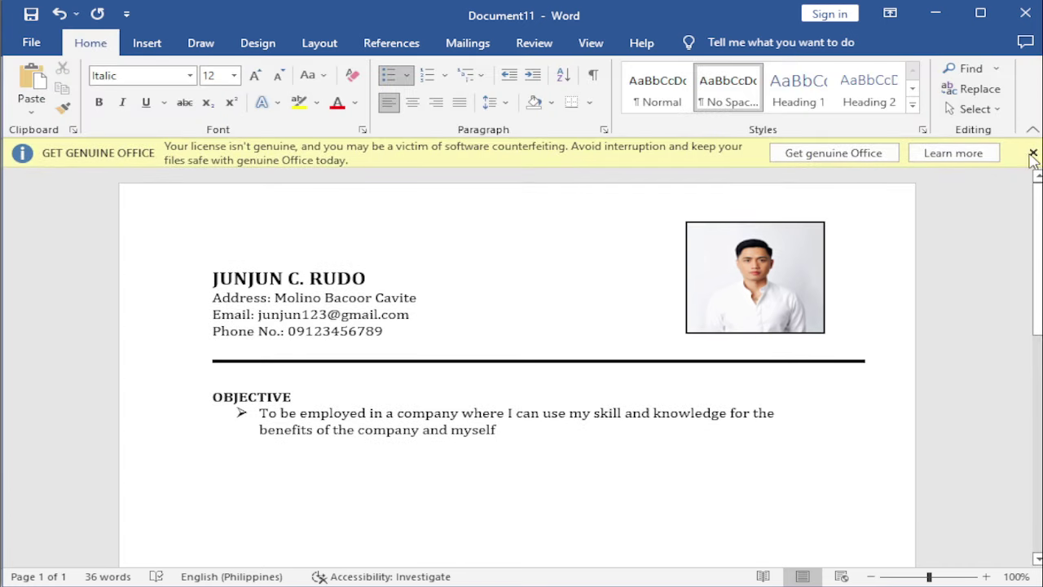
click(1032, 153)
scroll(500, 396, down, 1)
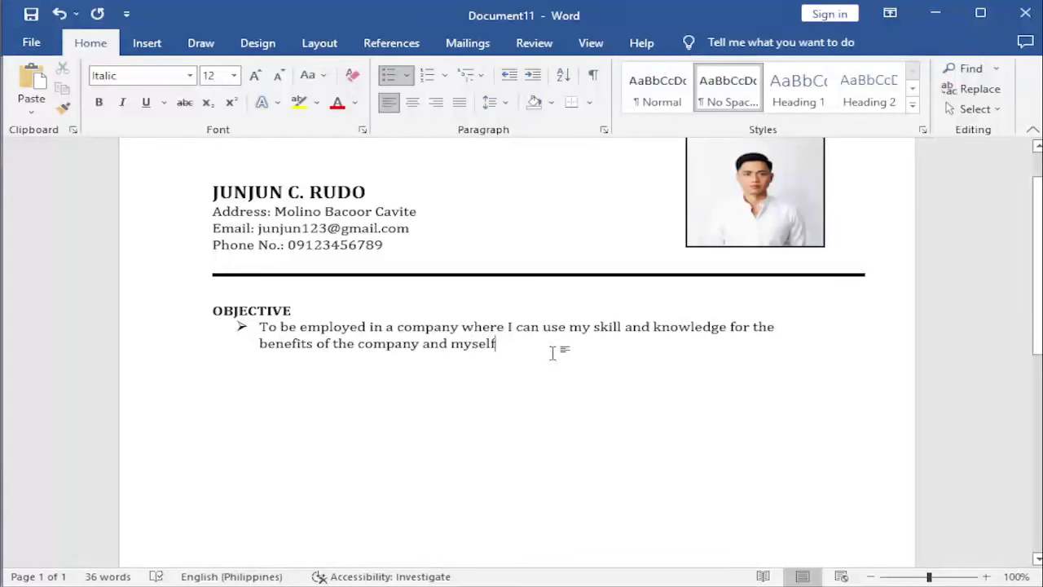
Step: Start an unbulleted line after the objective and add a bold, underlined PERSONAL INFORMATION heading
key(Return)
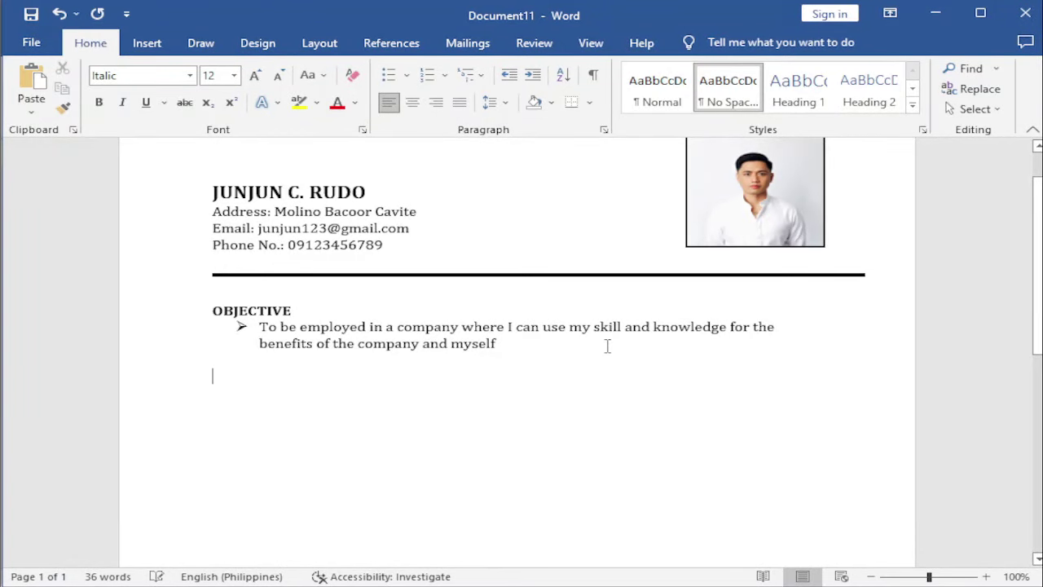
click(568, 344)
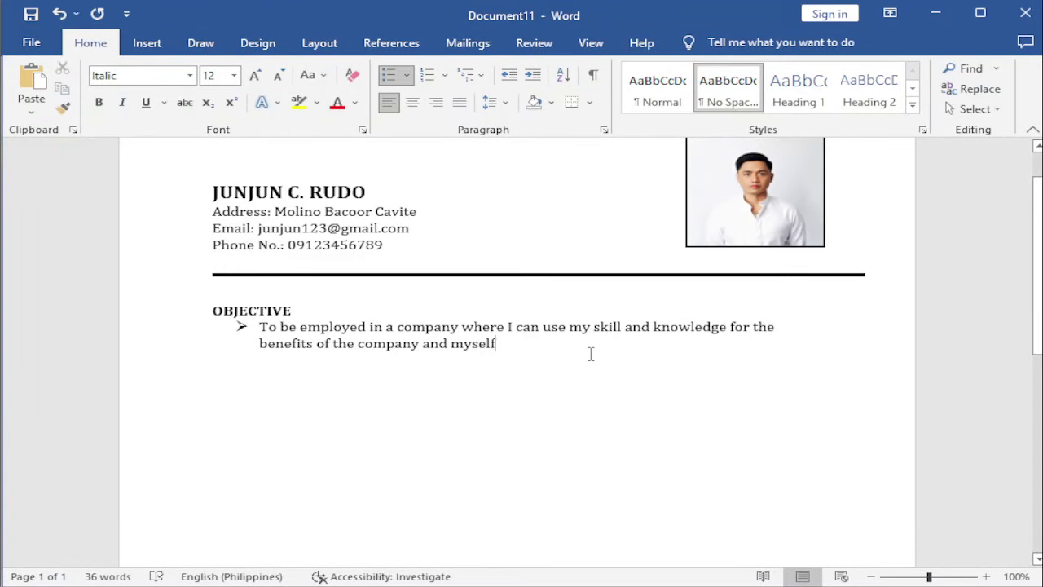
key(Return)
key(BackSpace)
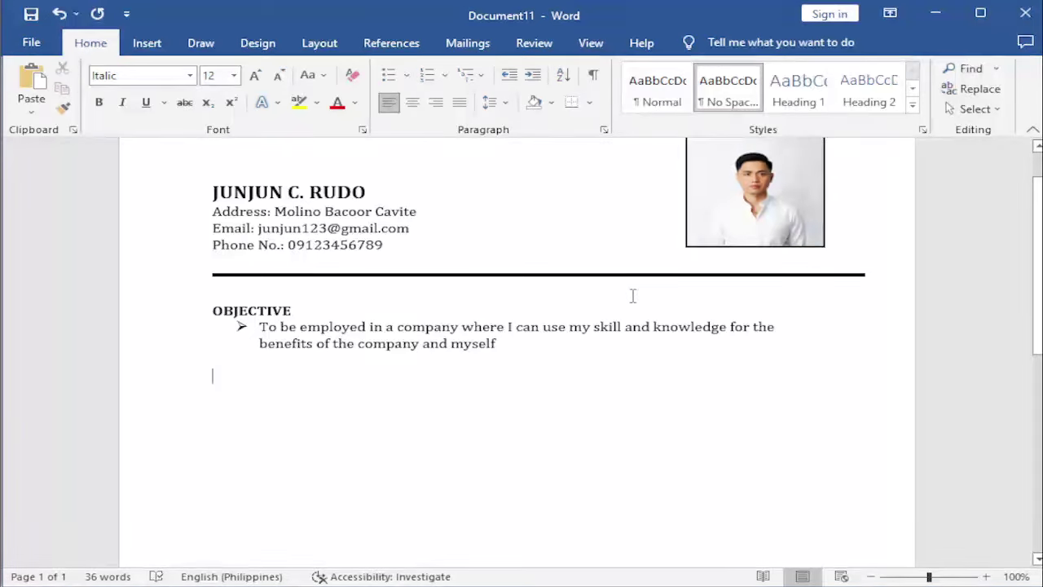
text(PERSONAL INFORMATION)
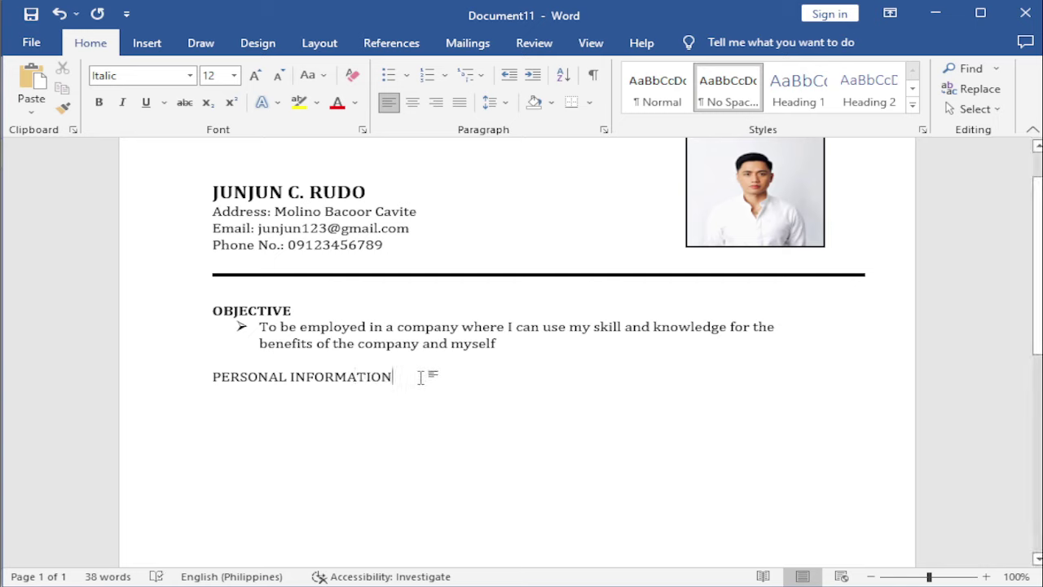
drag(420, 378, 226, 377)
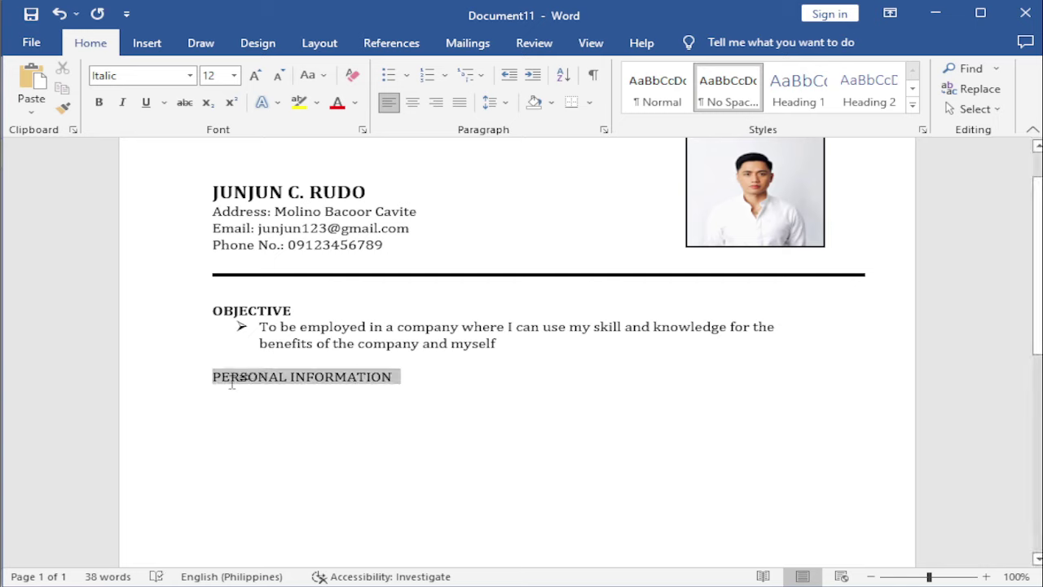
key(ctrl+b)
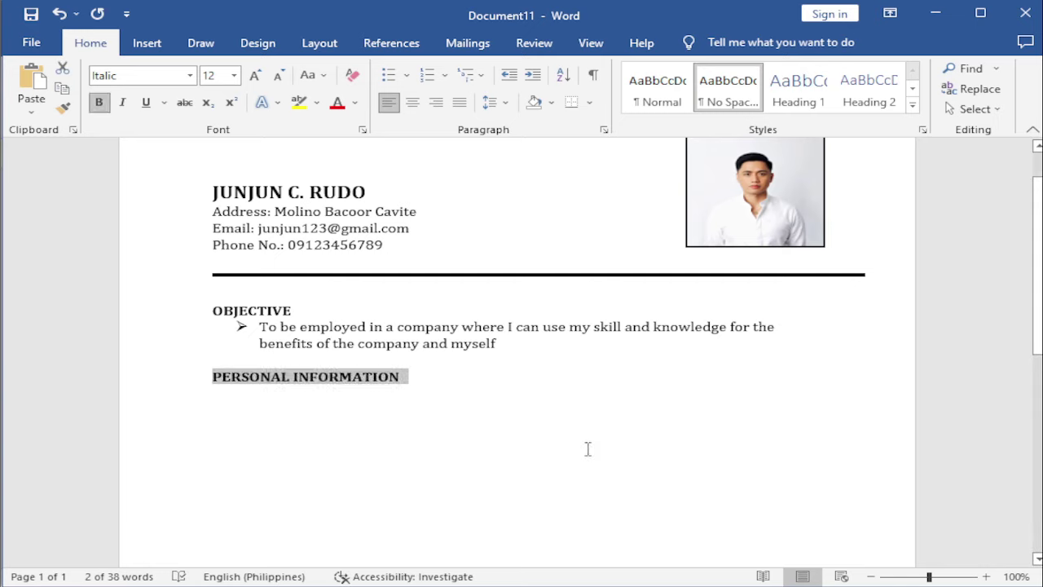
key(ctrl+u)
Step: Underline the OBJECTIVE heading to match, then return below PERSONAL INFORMATION
drag(311, 315, 212, 311)
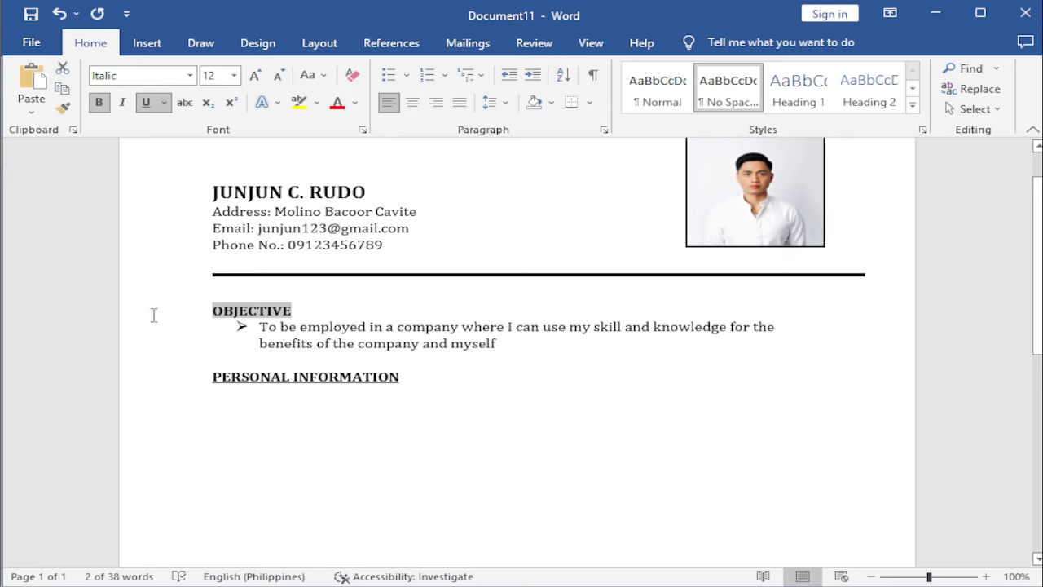
key(ctrl+u)
click(438, 392)
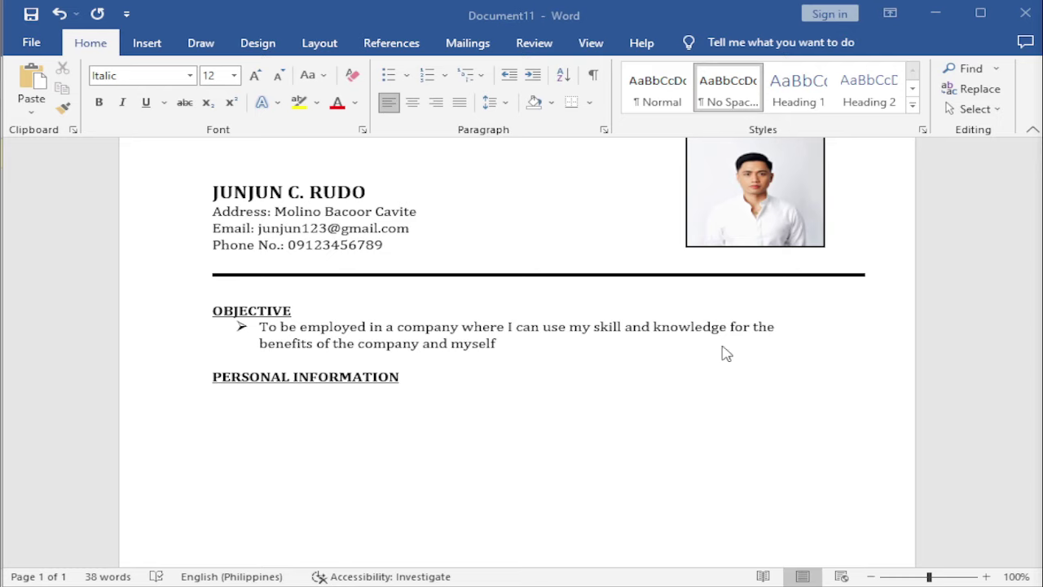
click(252, 406)
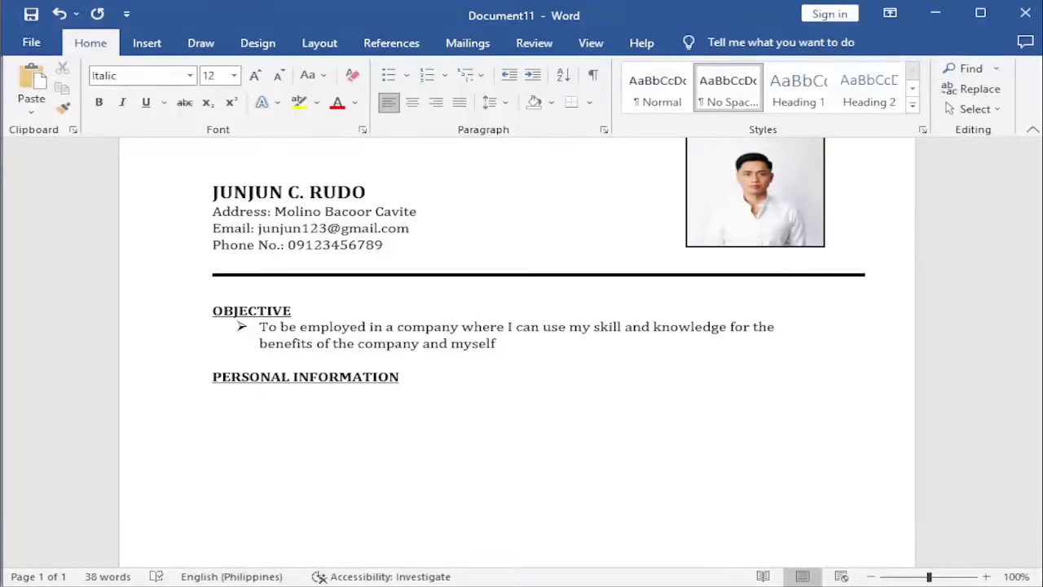
Step: Enter the Age line with the value 19
text(Age)
key(Tab)
text(19)
key(Return)
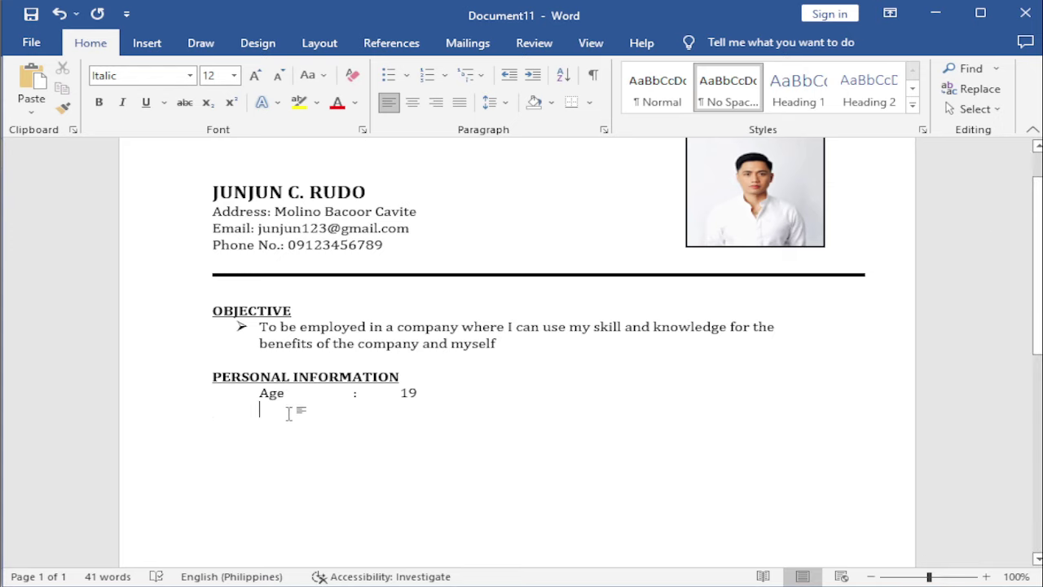
Step: Paste the remaining personal details, Birthday through Citizenship, below the Age line
key(ctrl+v)
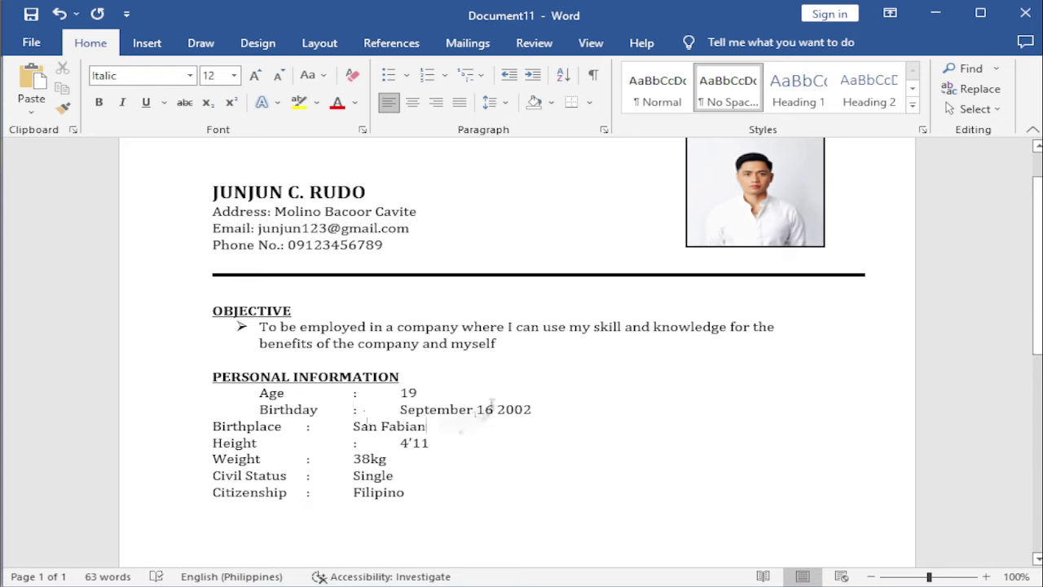
click(380, 427)
drag(211, 426, 430, 495)
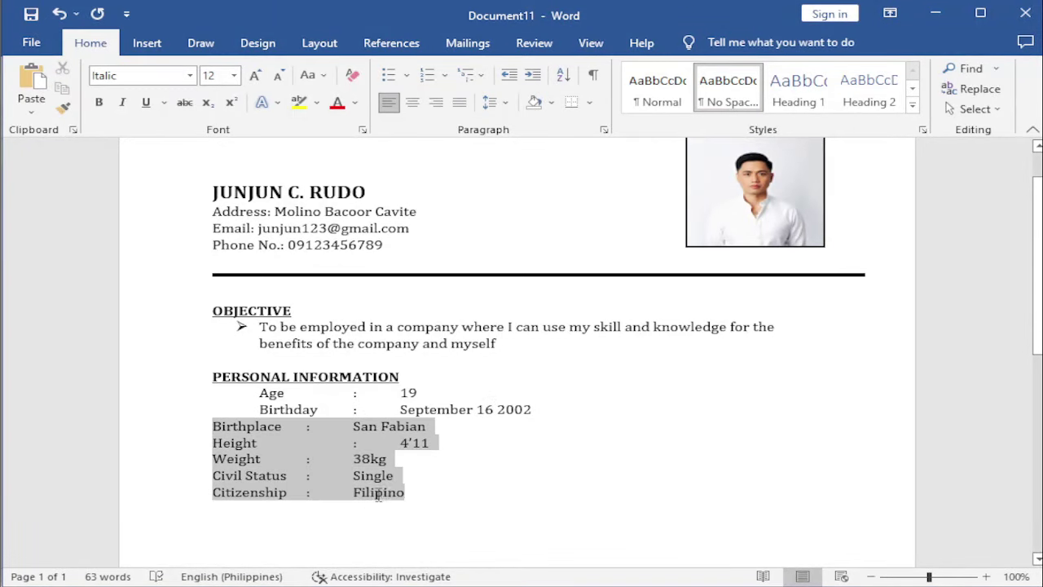
key(Delete)
key(ctrl+z)
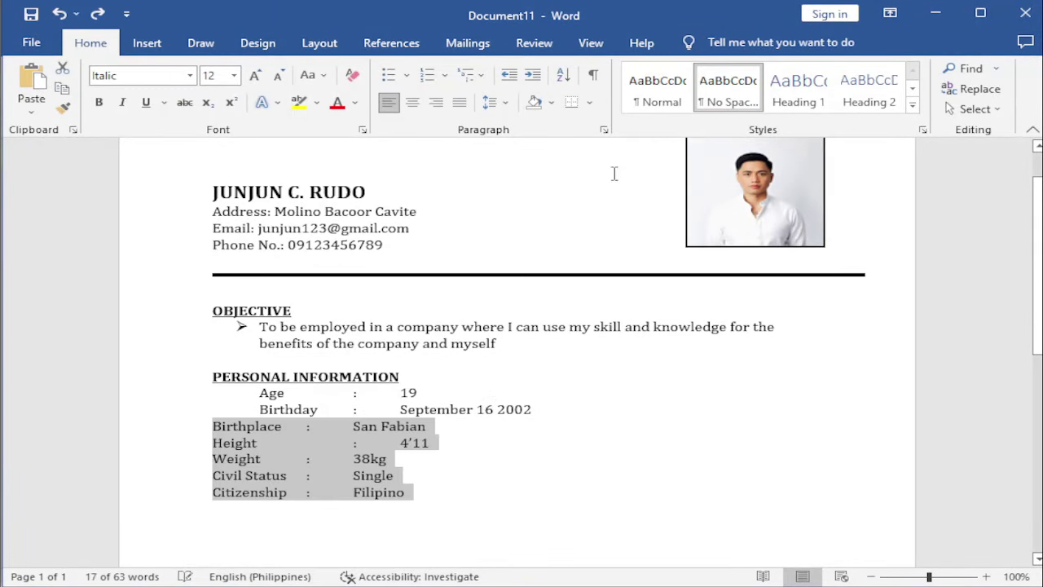
Step: Indent the Birthplace-to-Citizenship lines and remove the extra gap before the Height colon
click(532, 74)
click(436, 398)
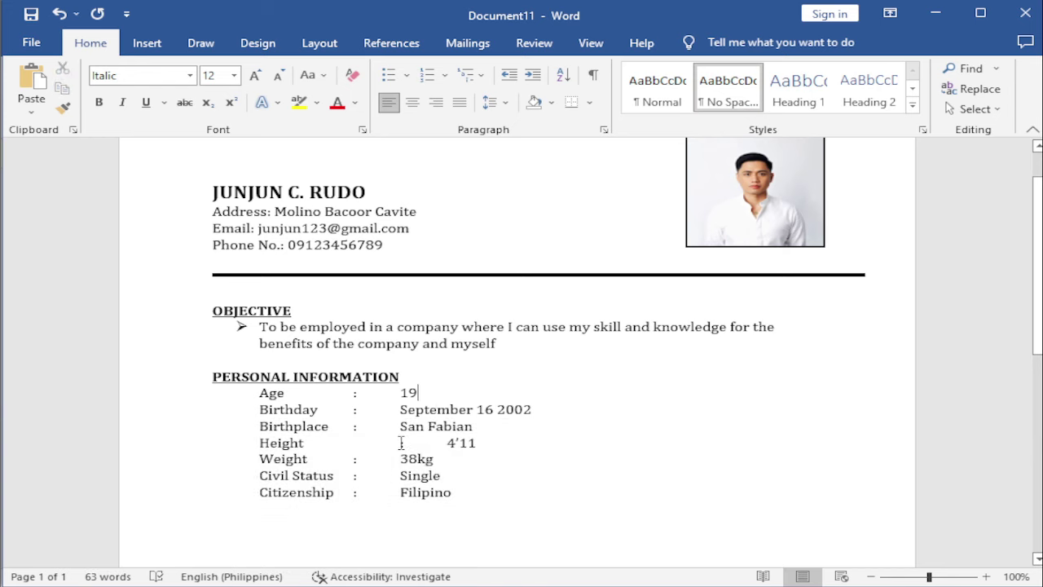
key(BackSpace)
scroll(511, 481, down, 2)
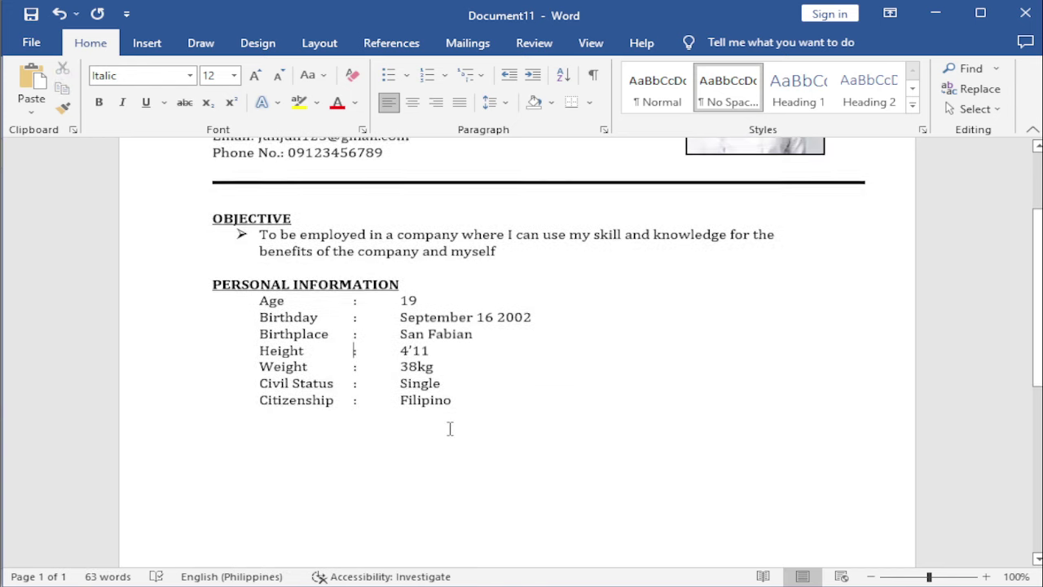
scroll(449, 428, up, 2)
scroll(457, 457, down, 2)
drag(469, 383, 213, 280)
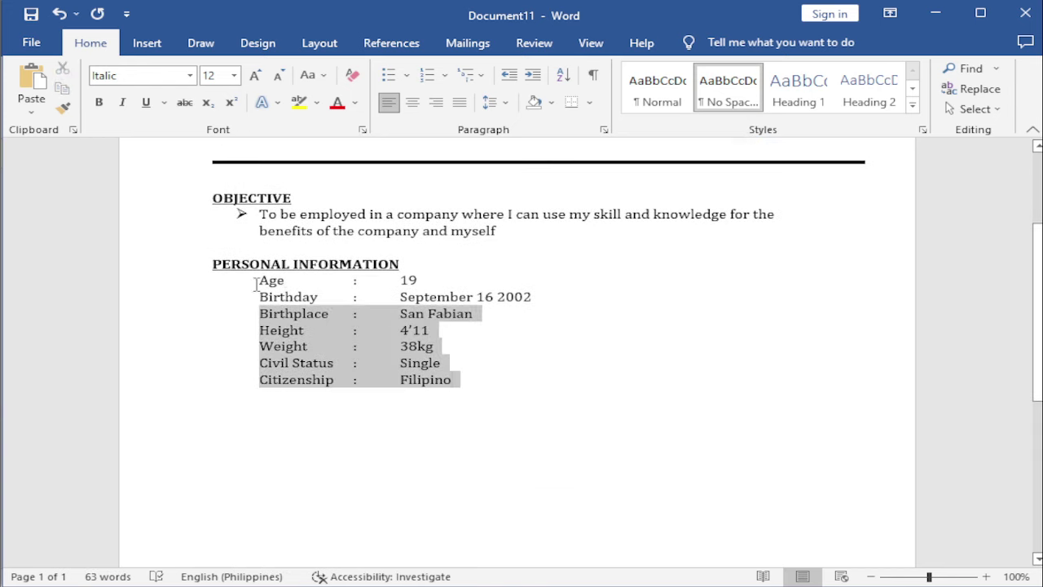
key(Right)
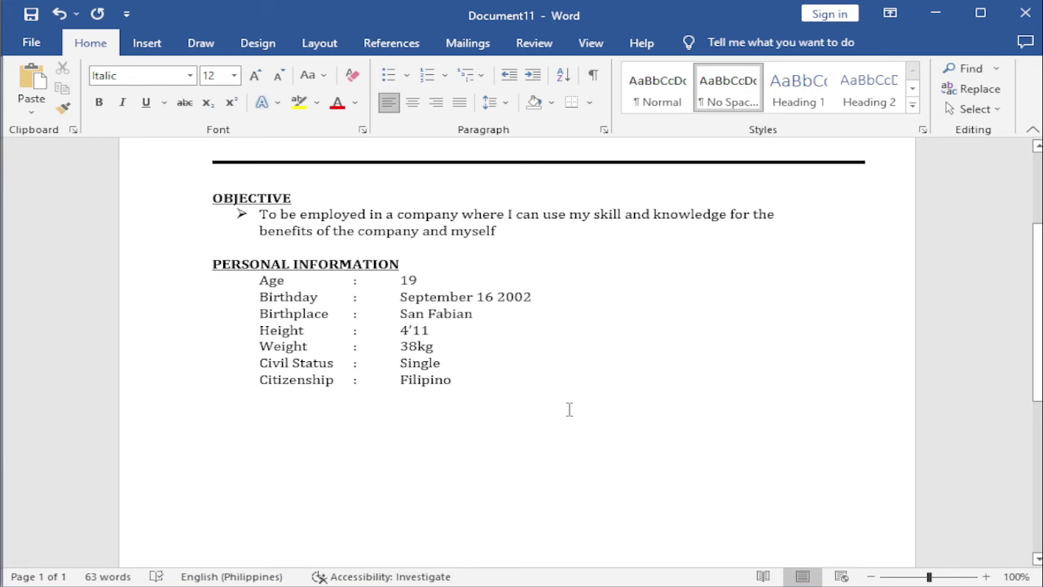
key(Right)
Step: Type EDUCATIONAL BACKGROUND at the left margin, make it bold and underlined, and indent the next line
click(509, 75)
text(EDUICATI)
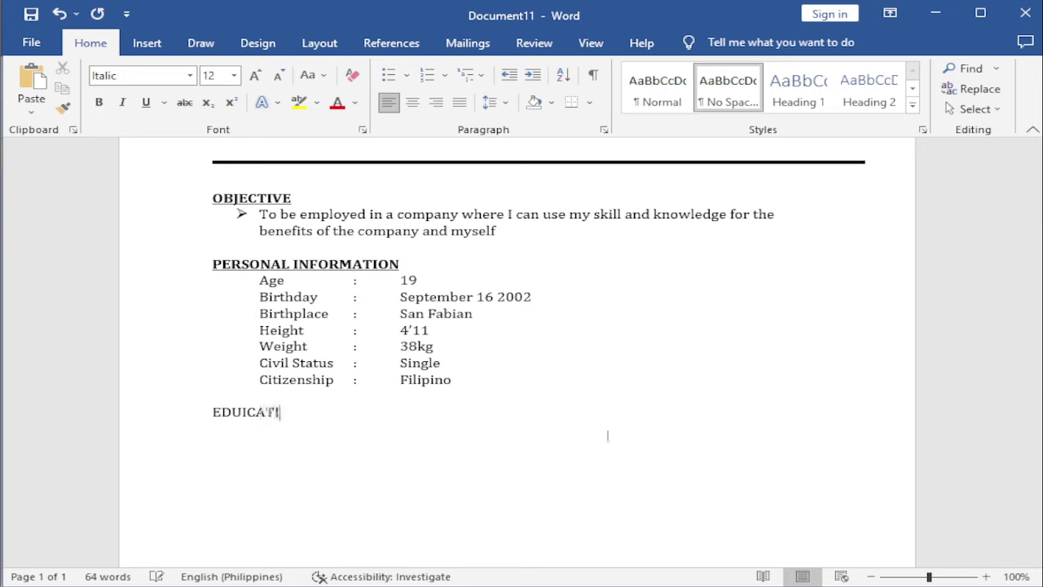
key(BackSpace)
key(BackSpace)
key(BackSpace)
text(ATIONAL )
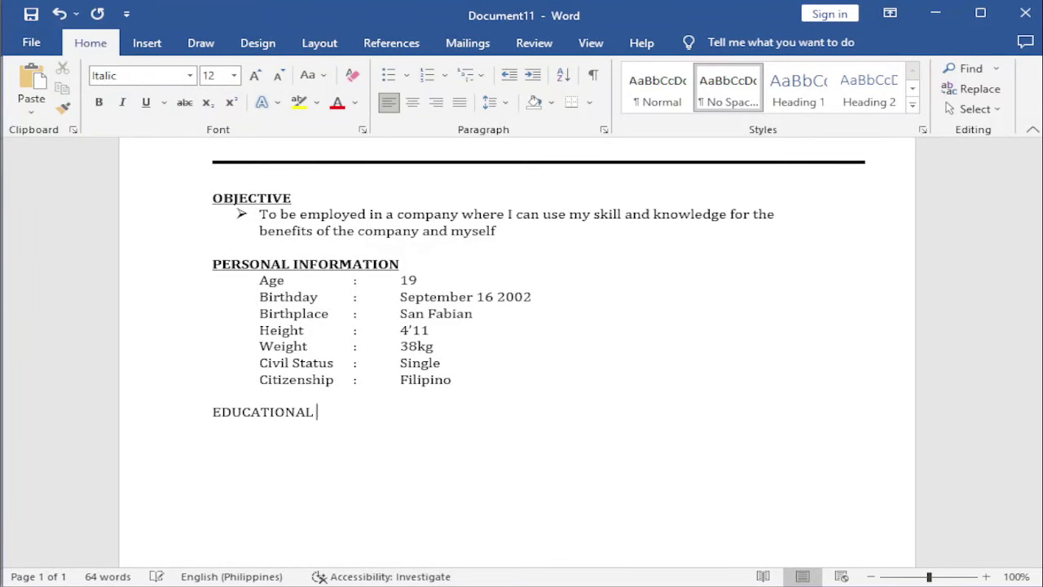
text(BACGKR)
key(BackSpace)
key(BackSpace)
key(BackSpace)
text(GROUND)
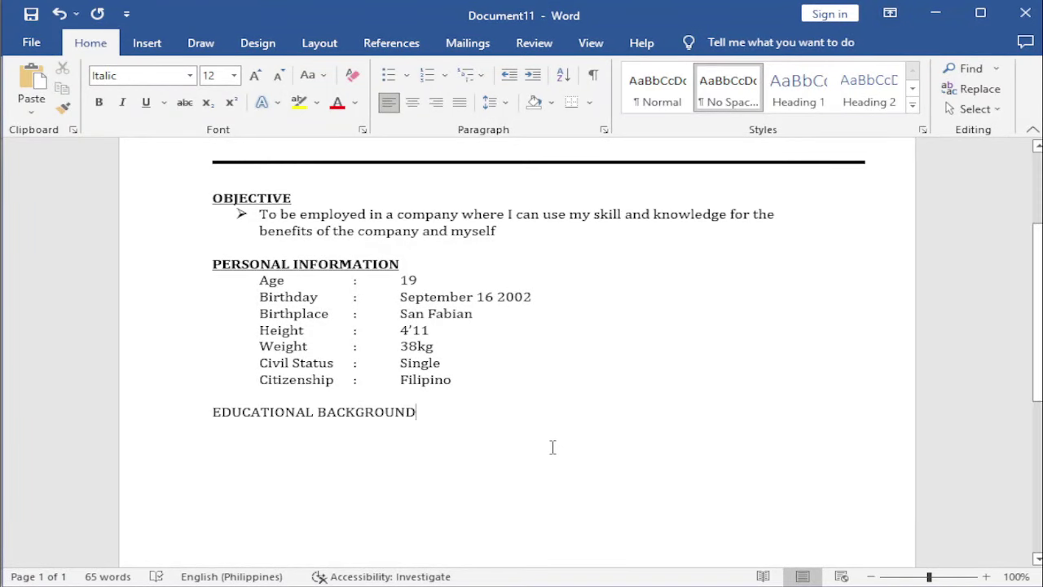
click(206, 412)
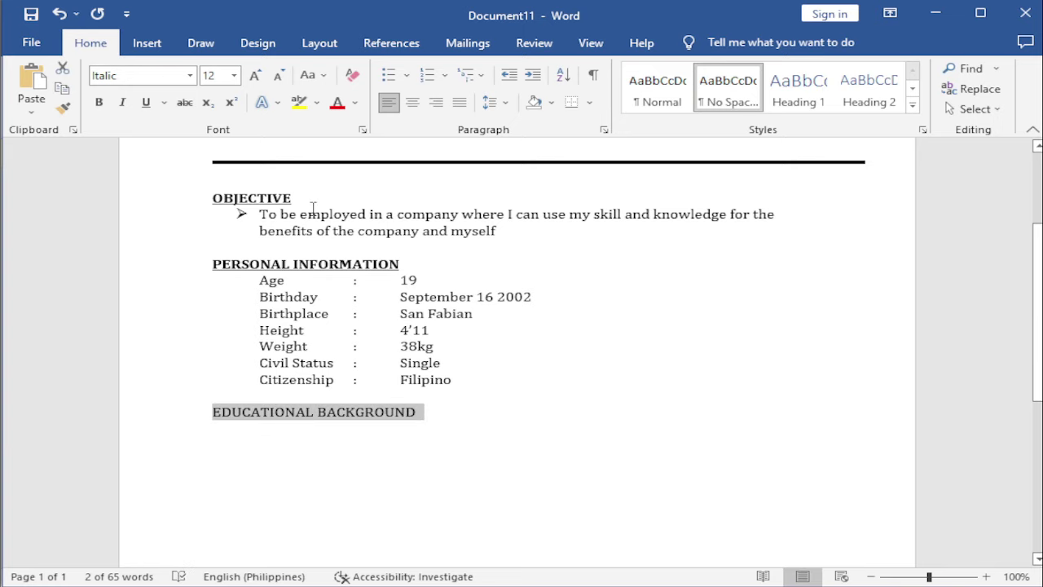
key(ctrl+b)
click(147, 105)
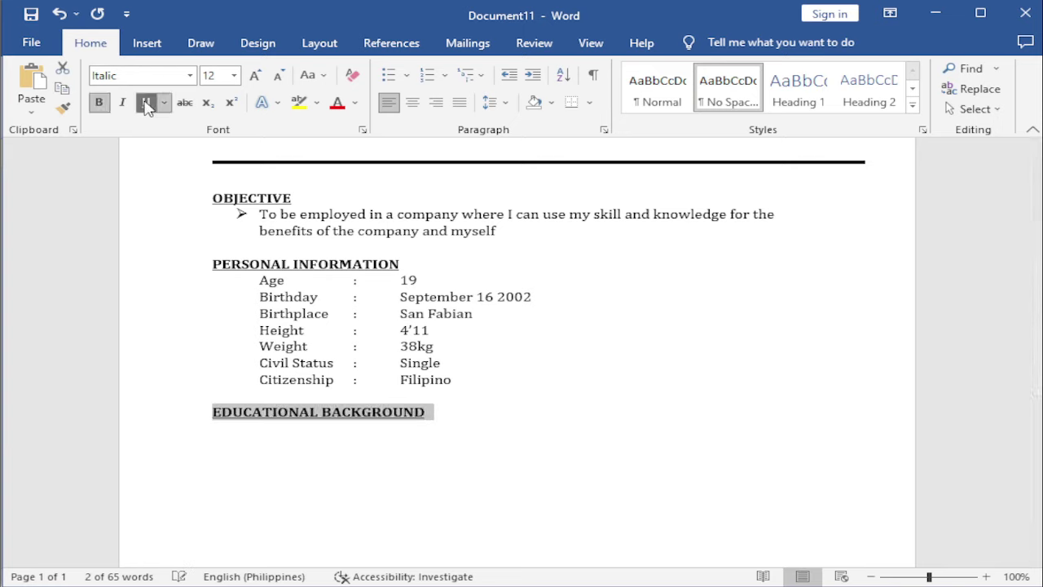
click(461, 400)
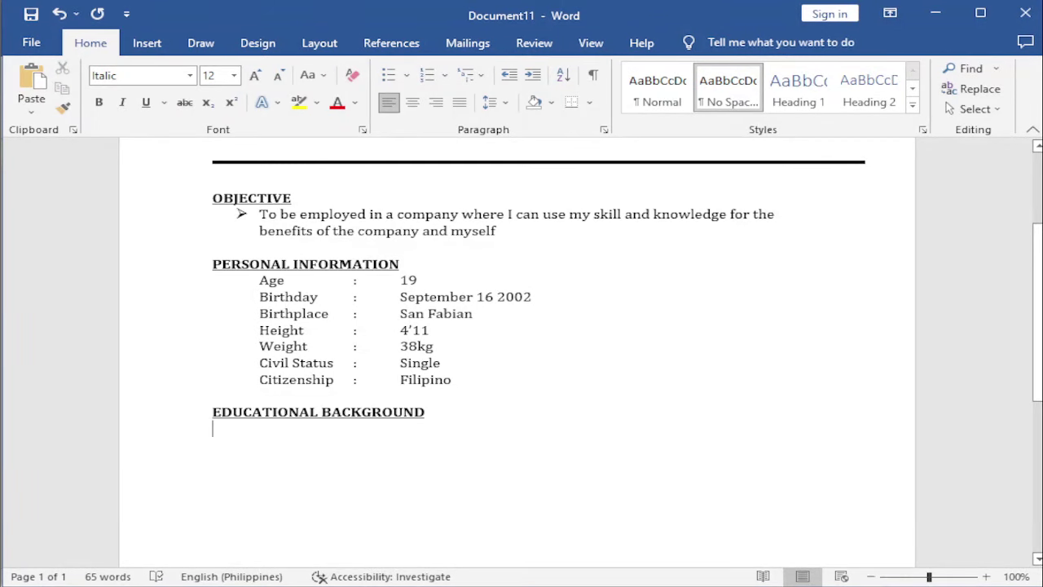
key(Tab)
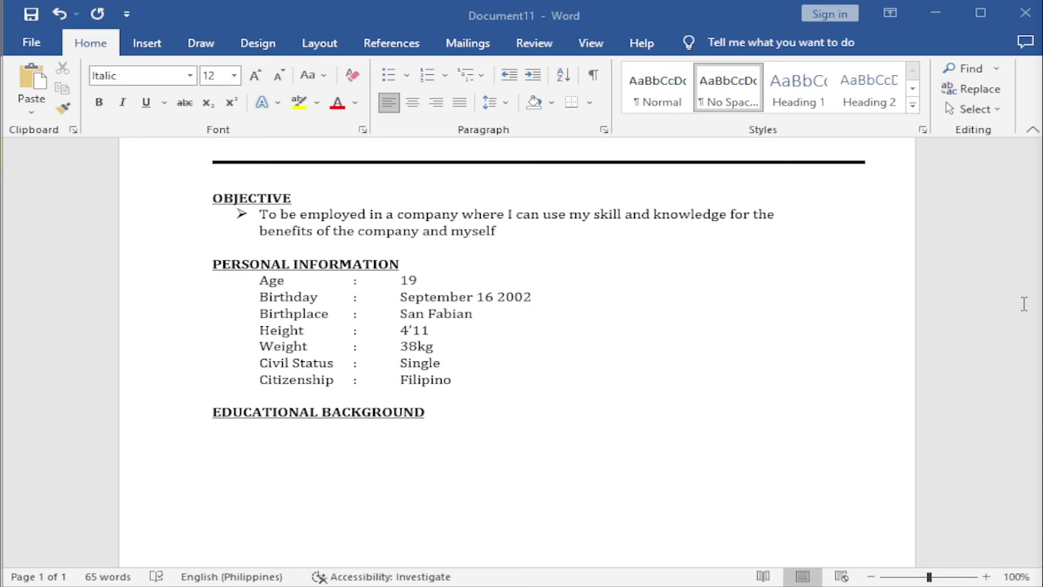
Step: Paste the education entries and indent Molino Elementary School through 2006-2010 to align with Elementary
click(277, 436)
text(Elementary Molino Elementary School 1999 -2000  Junior High School Molino National High School 2000-2004  Senior high School Molino National High School 2004-2006  College (Undergrad) Cavite State University Bachelor of Science in Hotel Restaurant Management 2006-2010)
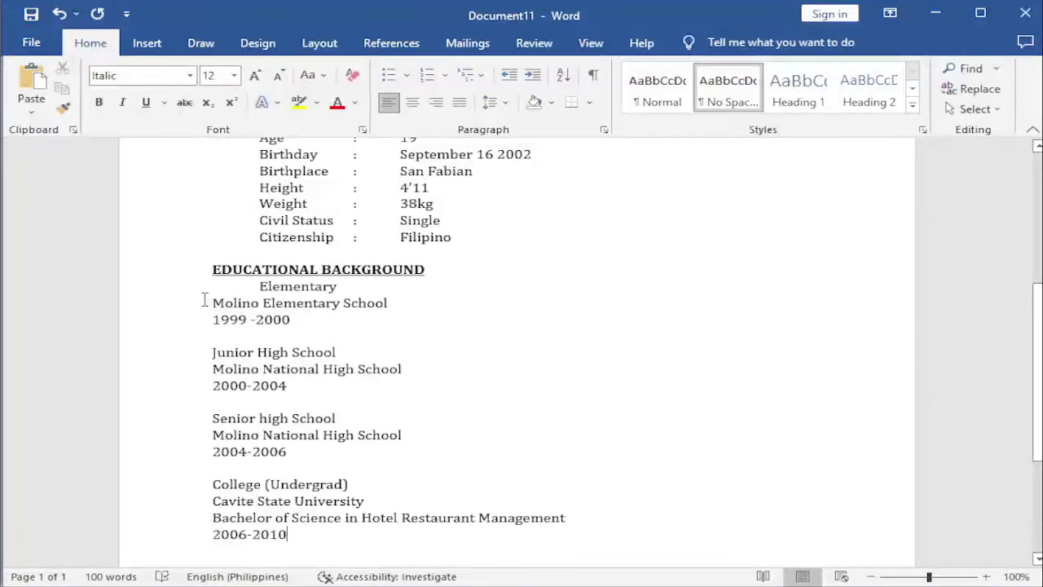
drag(203, 300, 333, 538)
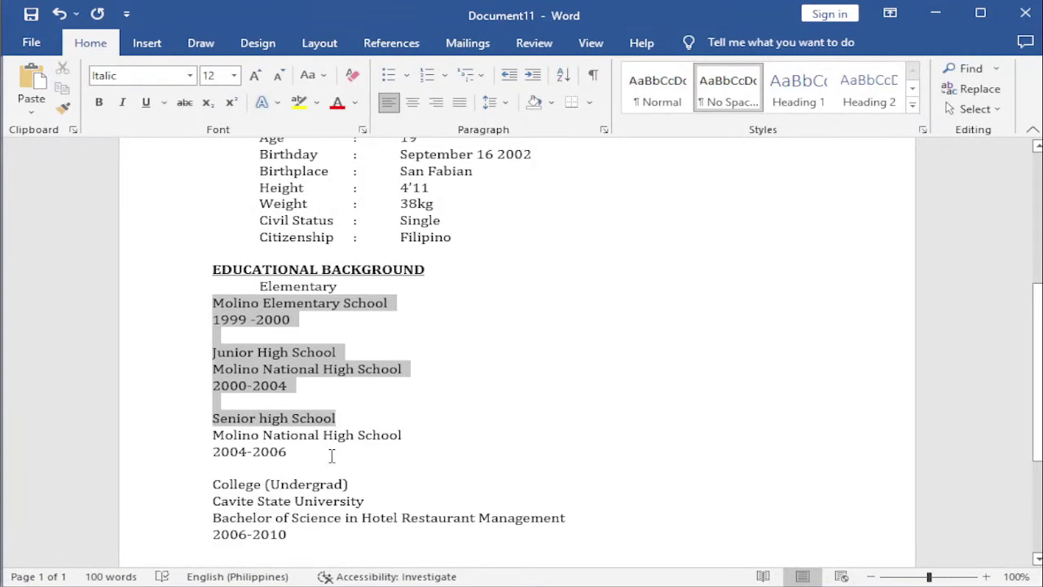
click(533, 76)
click(534, 75)
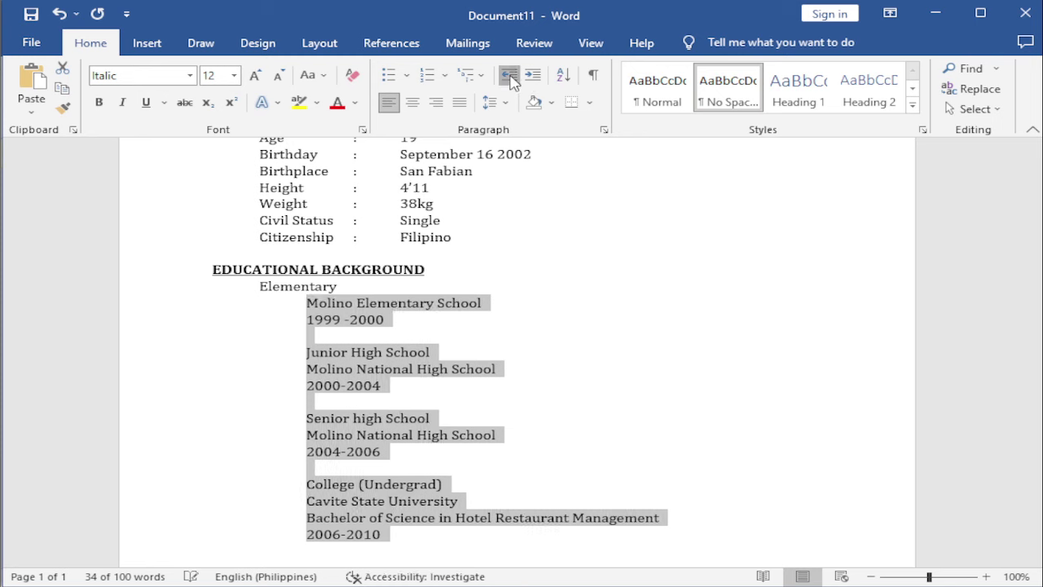
click(509, 76)
click(509, 76)
click(534, 76)
Step: Change the Molino Elementary School years from 1999-2000 to 1994-2000
scroll(551, 297, up, 4)
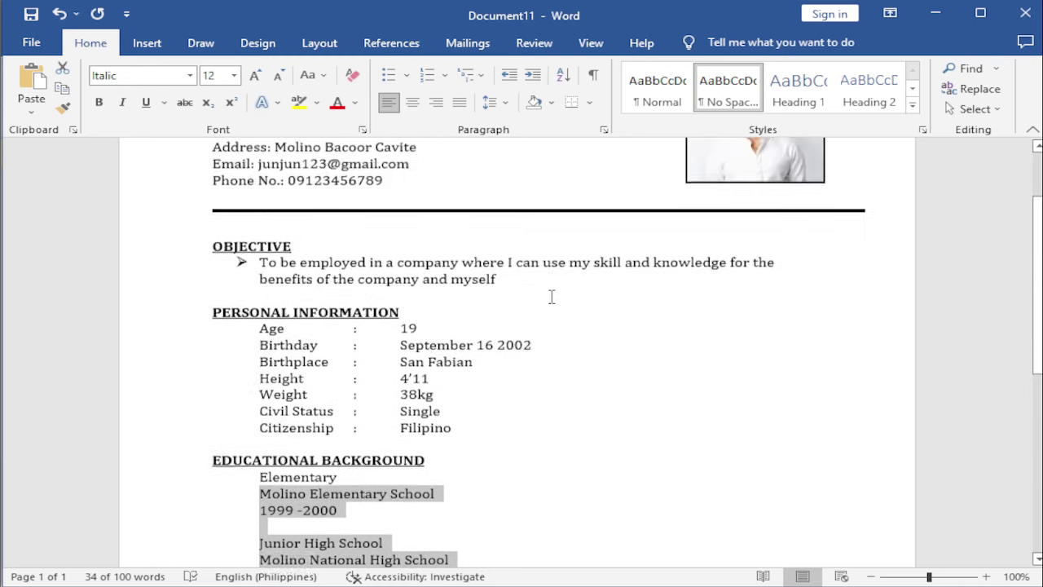
scroll(562, 410, down, 2)
scroll(561, 409, down, 2)
scroll(546, 385, down, 2)
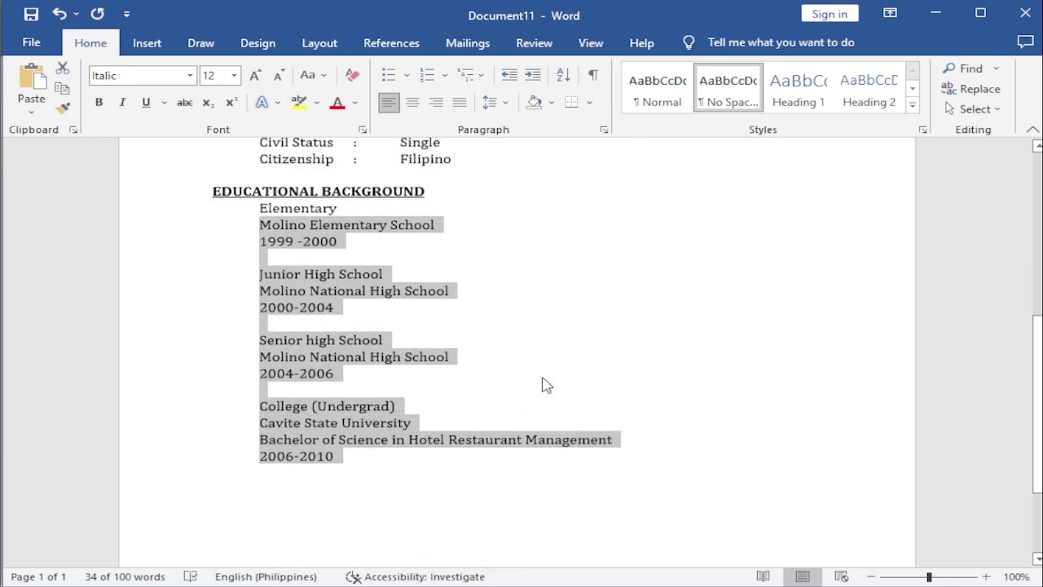
scroll(546, 385, up, 1)
double_click(293, 230)
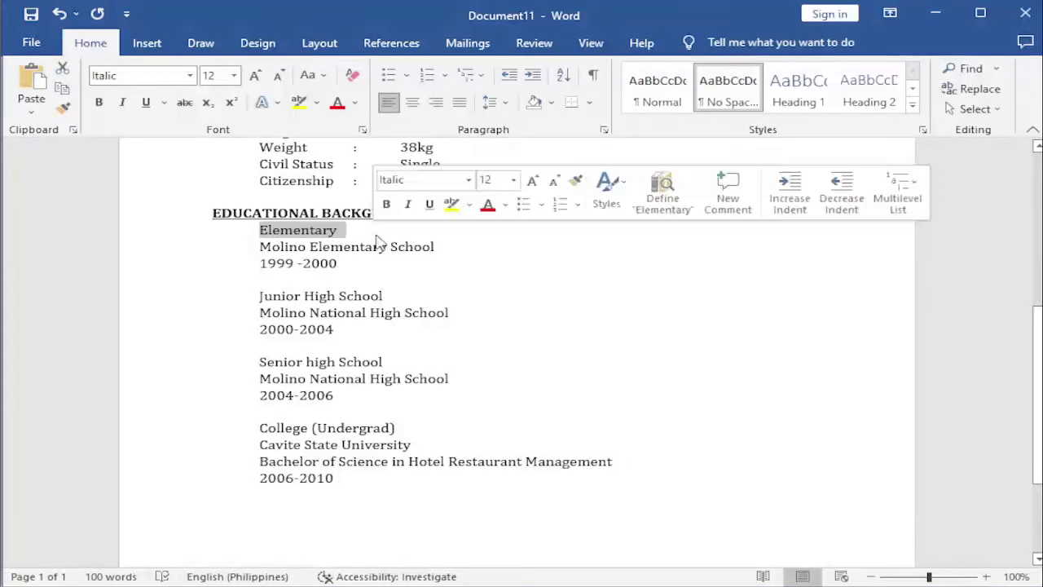
drag(446, 246, 257, 247)
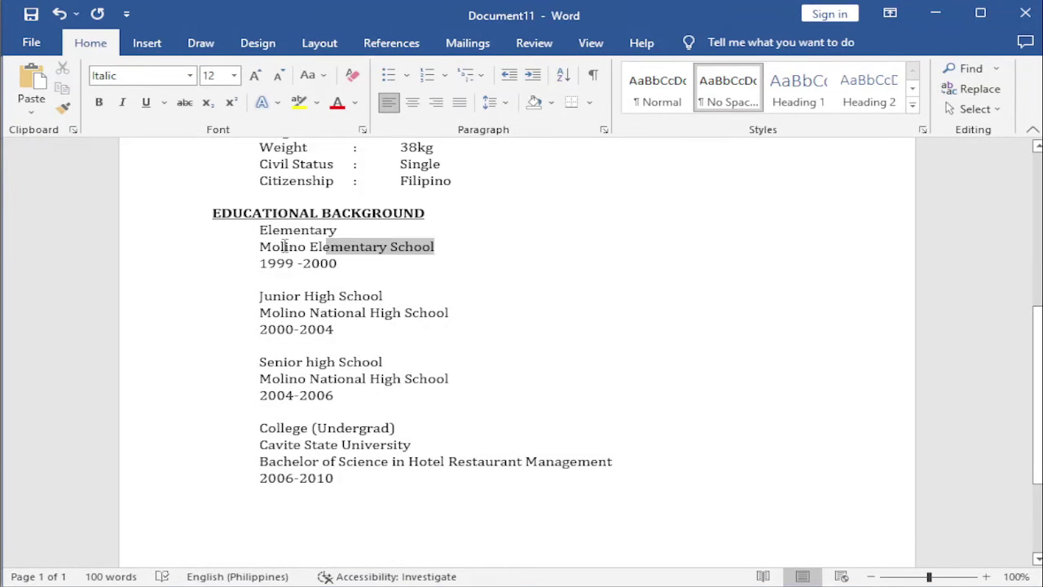
click(410, 275)
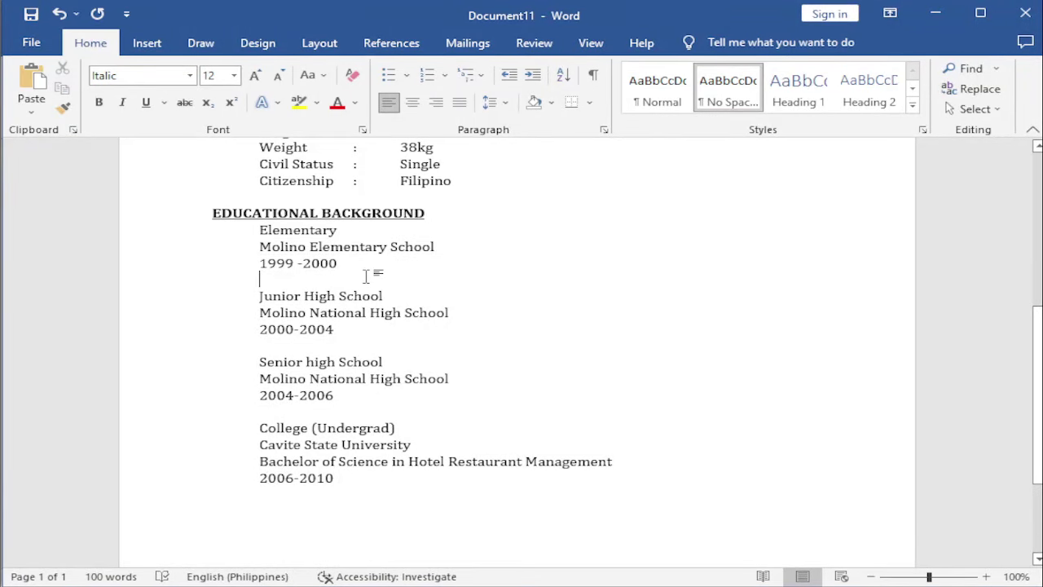
double_click(290, 262)
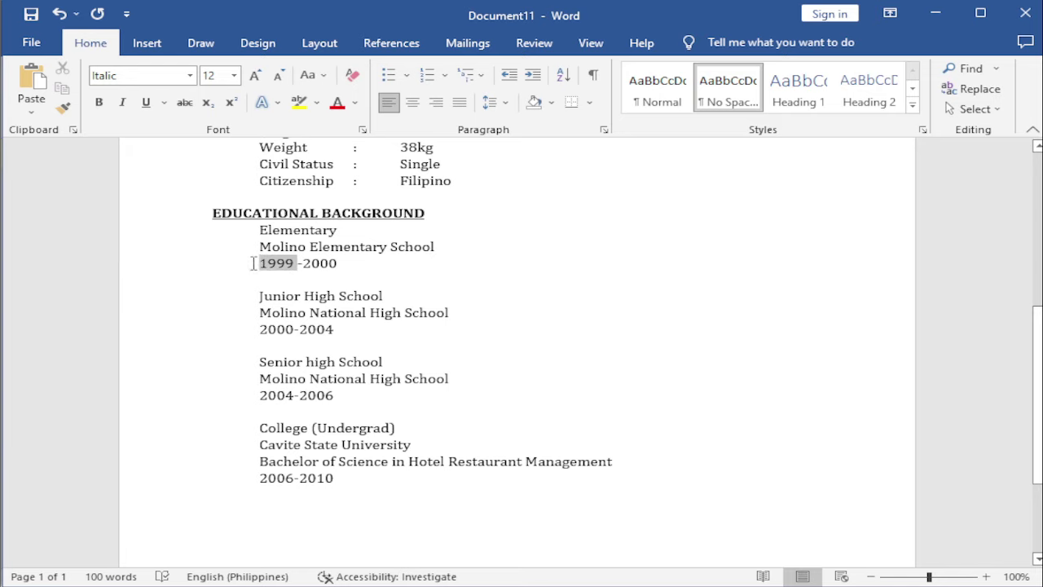
text(199)
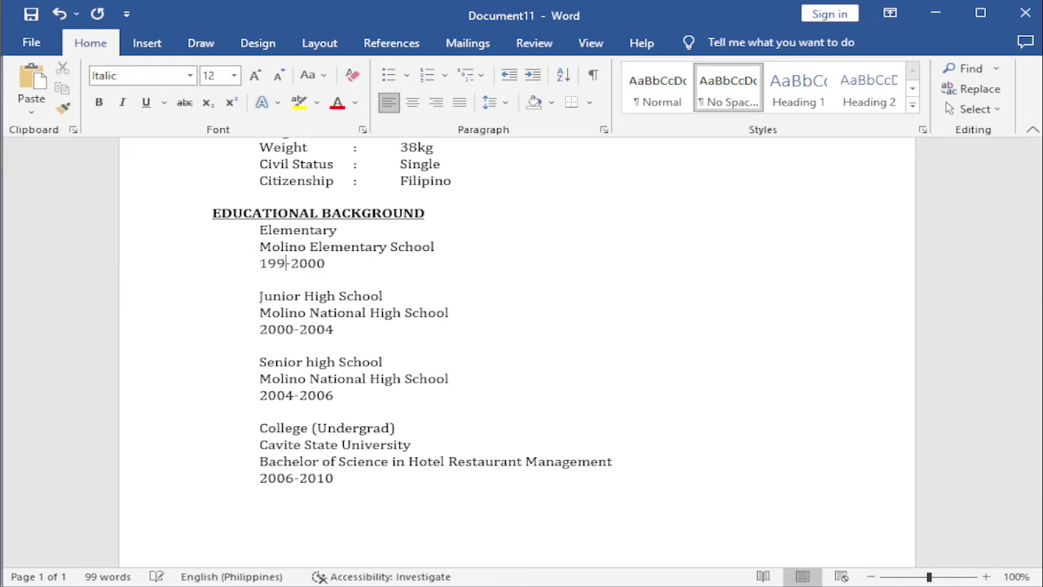
text(4)
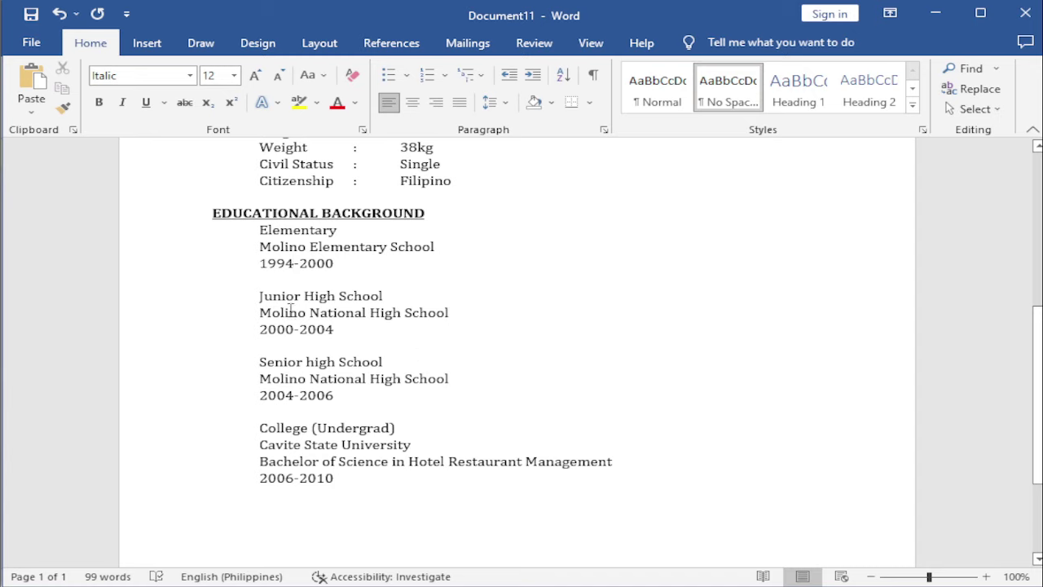
Step: Review the Junior High School and Senior high School entries
drag(334, 330, 252, 298)
click(279, 351)
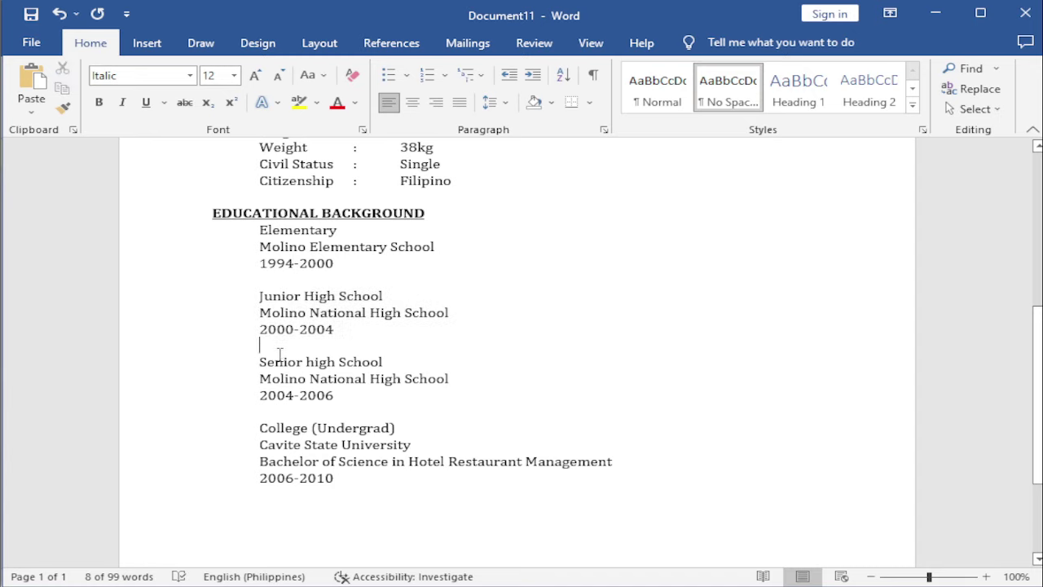
drag(259, 362, 352, 408)
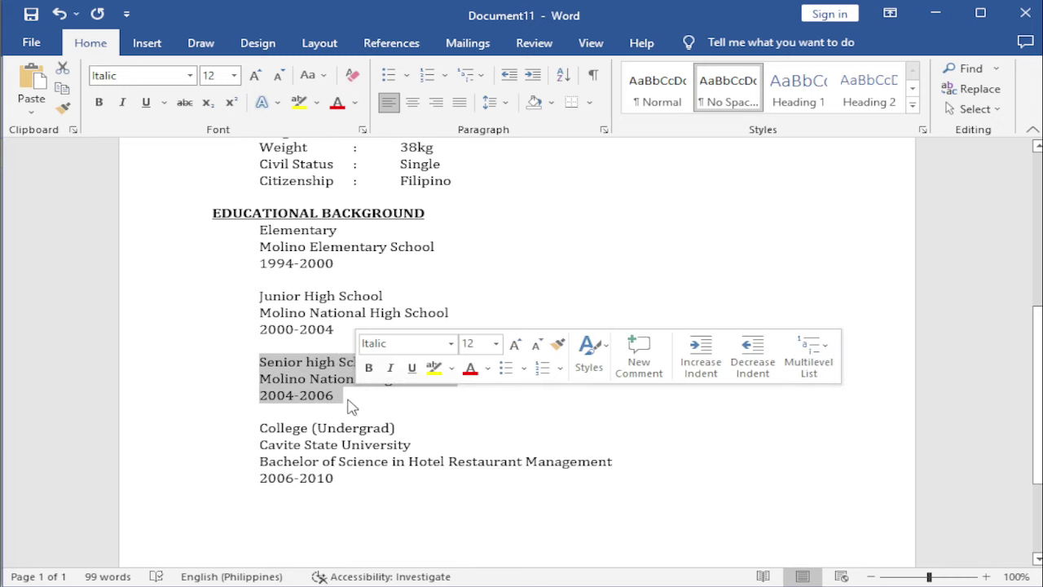
click(340, 398)
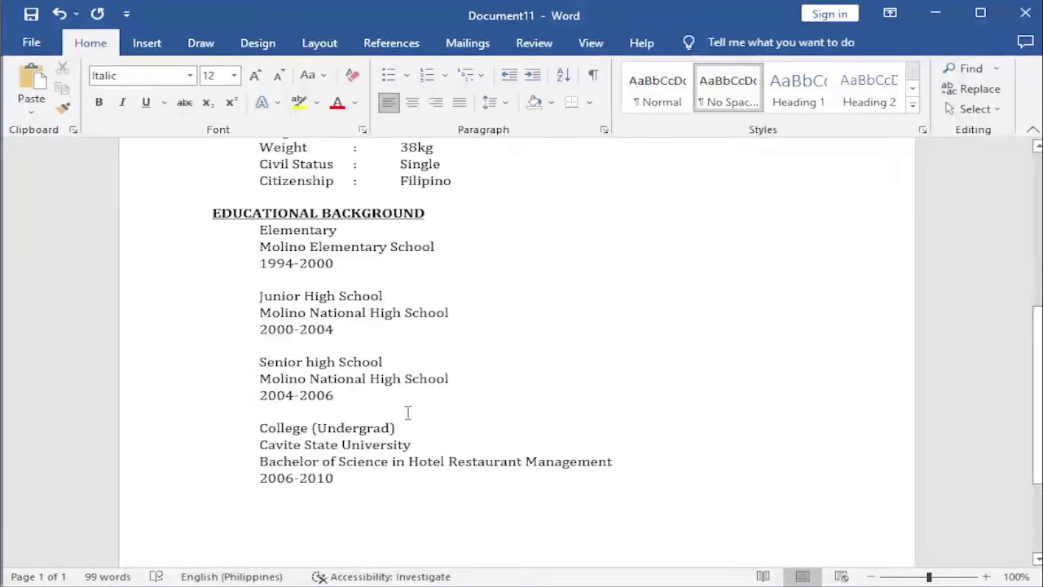
scroll(426, 430, down, 1)
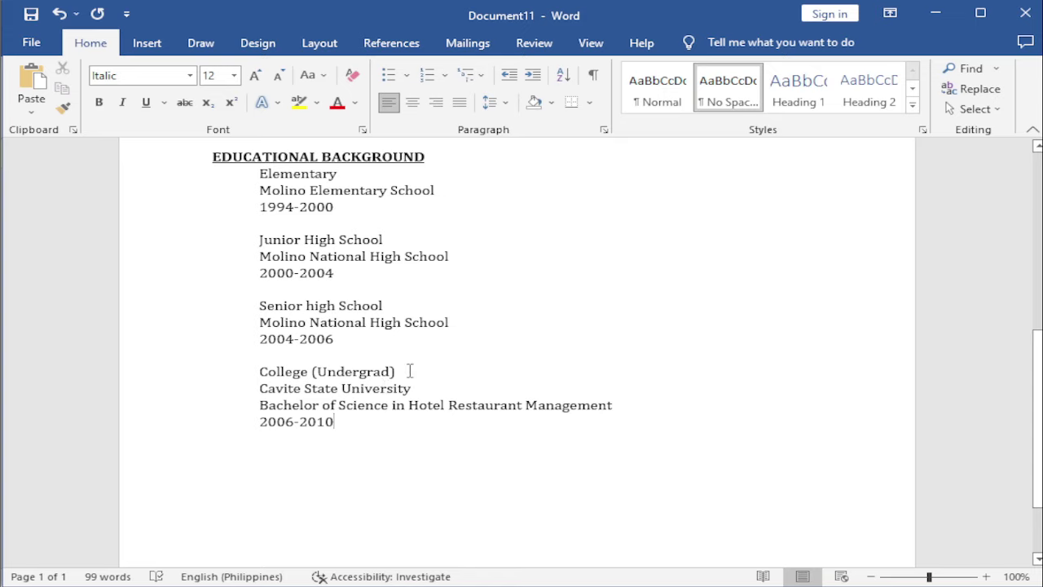
Step: Replace Undergrad in the college label with Graduate, fixing typing mistakes along the way
drag(410, 371, 317, 372)
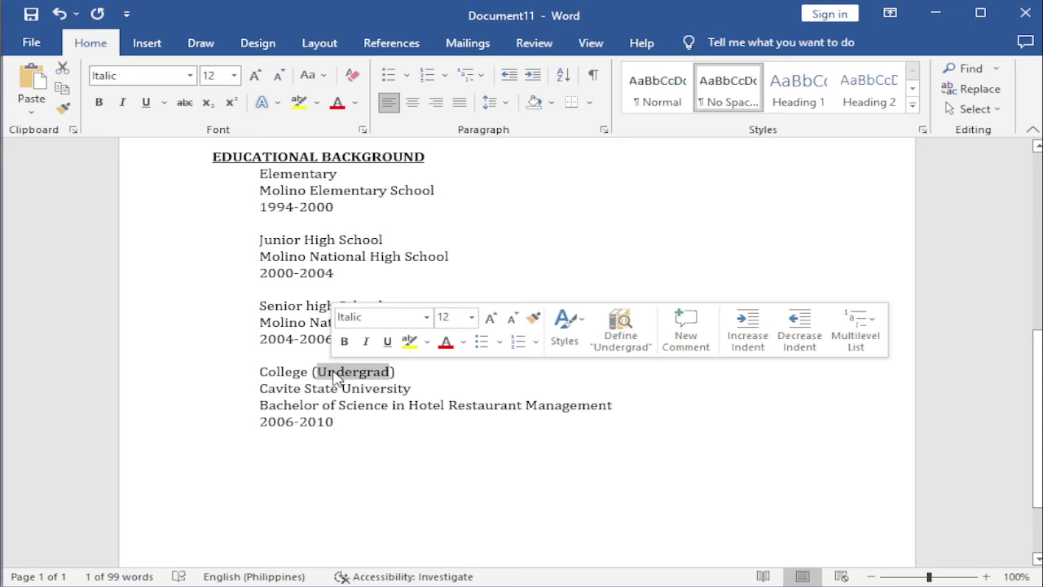
text(Graduiate)
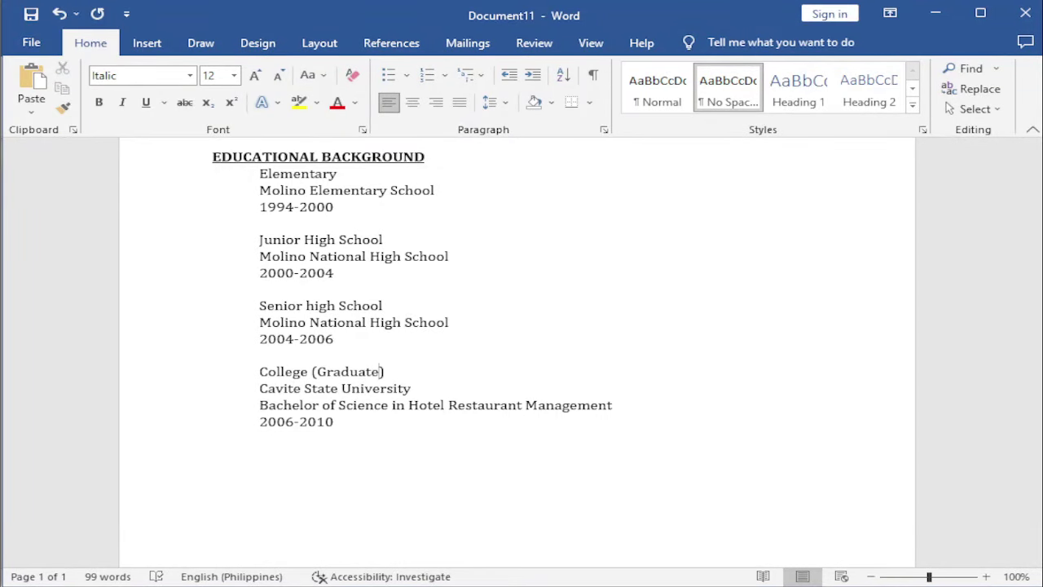
text(u)
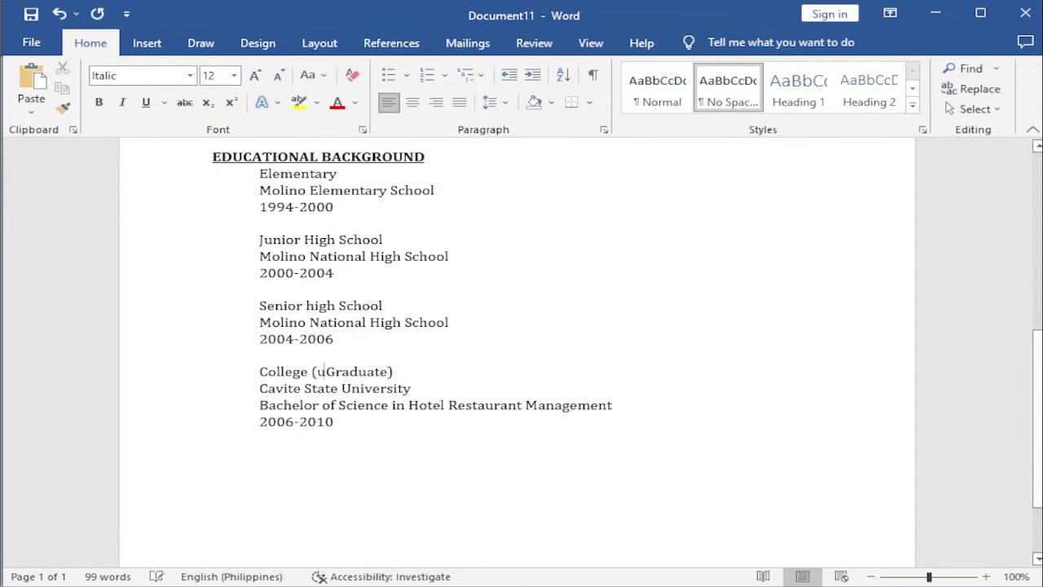
key(Delete)
text(g)
key(Left)
text(d)
key(BackSpace)
key(BackSpace)
text(U)
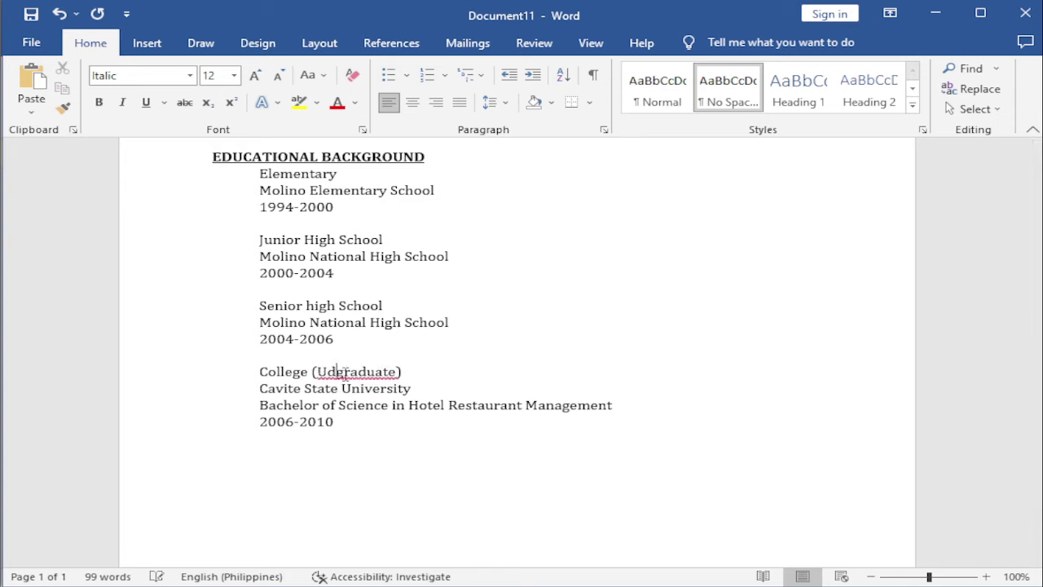
text(nder)
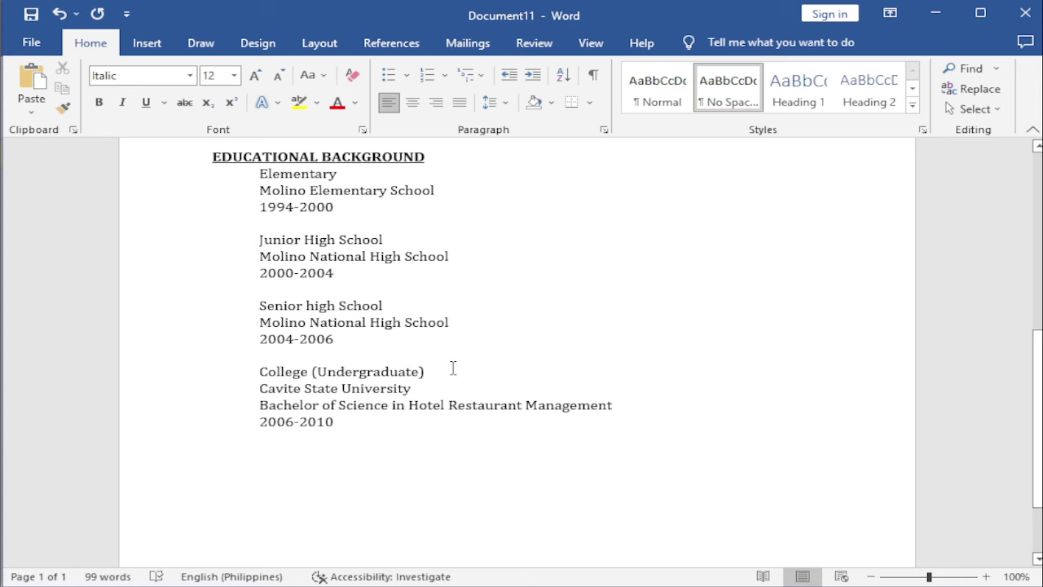
drag(423, 370, 318, 371)
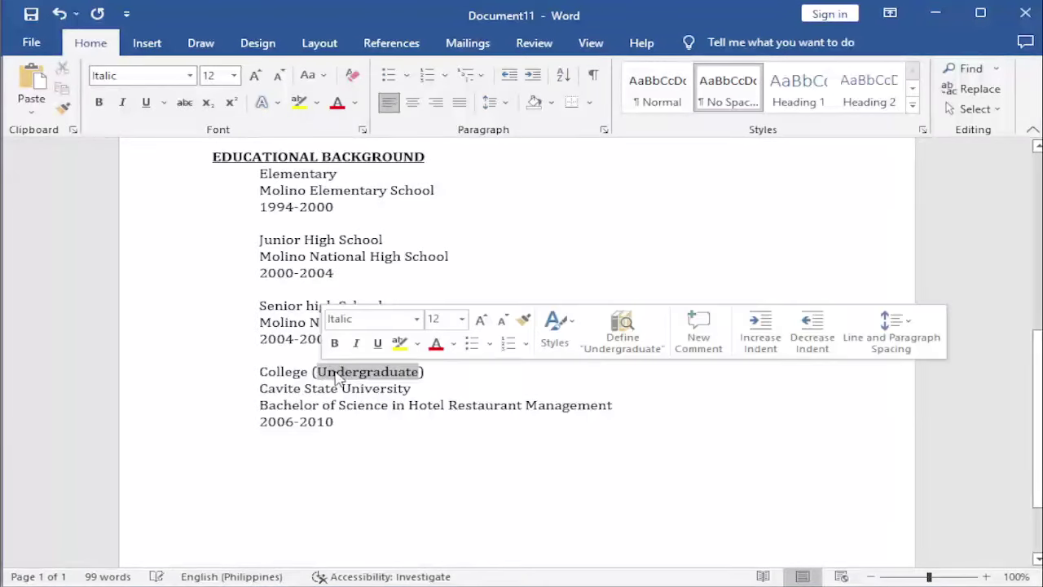
text(Gradu)
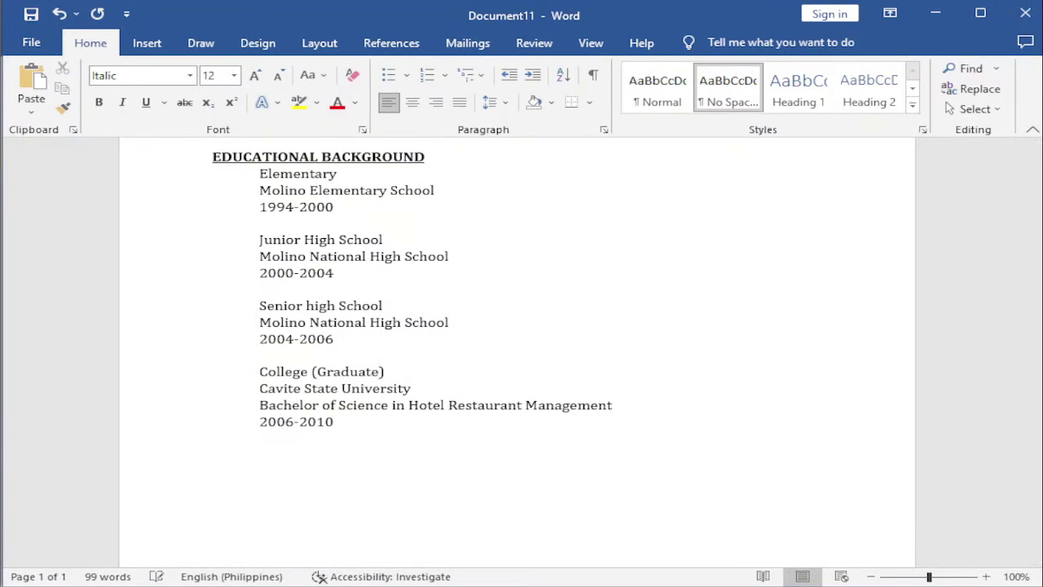
Step: Add an empty line after the college years 2006-2010
scroll(419, 433, up, 3)
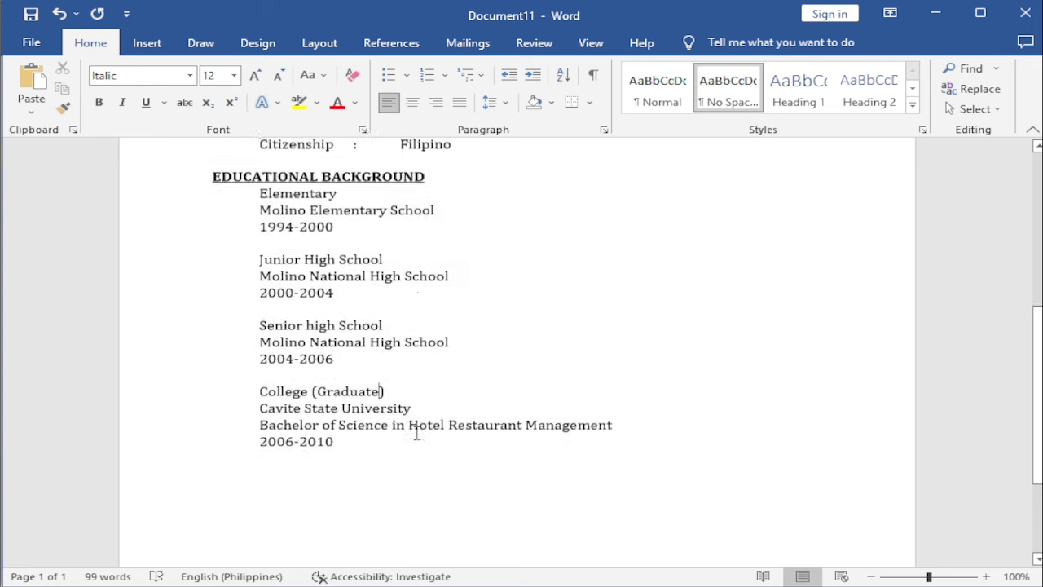
scroll(409, 432, down, 3)
drag(387, 431, 245, 372)
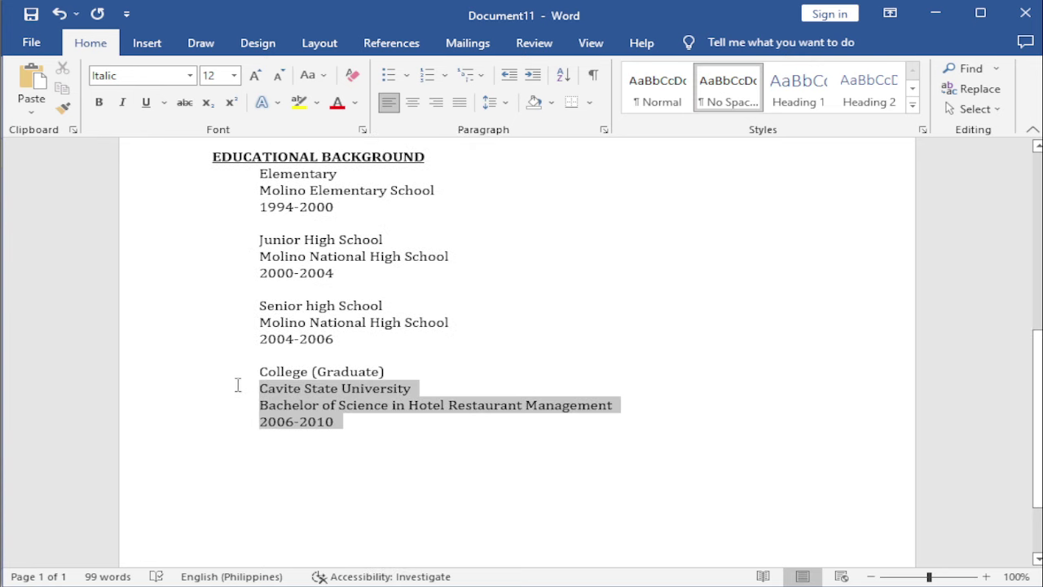
click(356, 426)
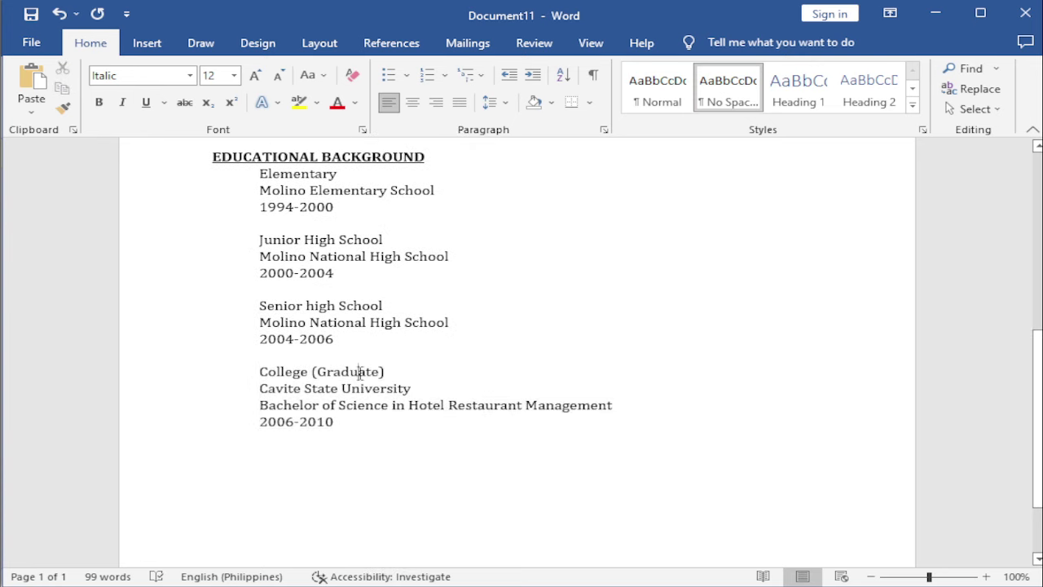
double_click(359, 372)
drag(349, 423, 245, 358)
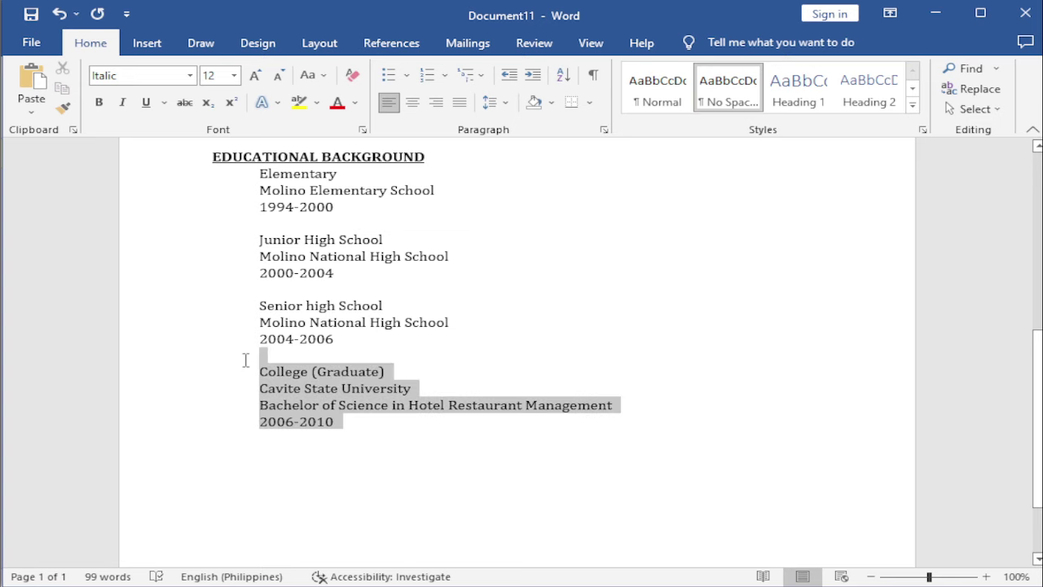
scroll(343, 430, down, 2)
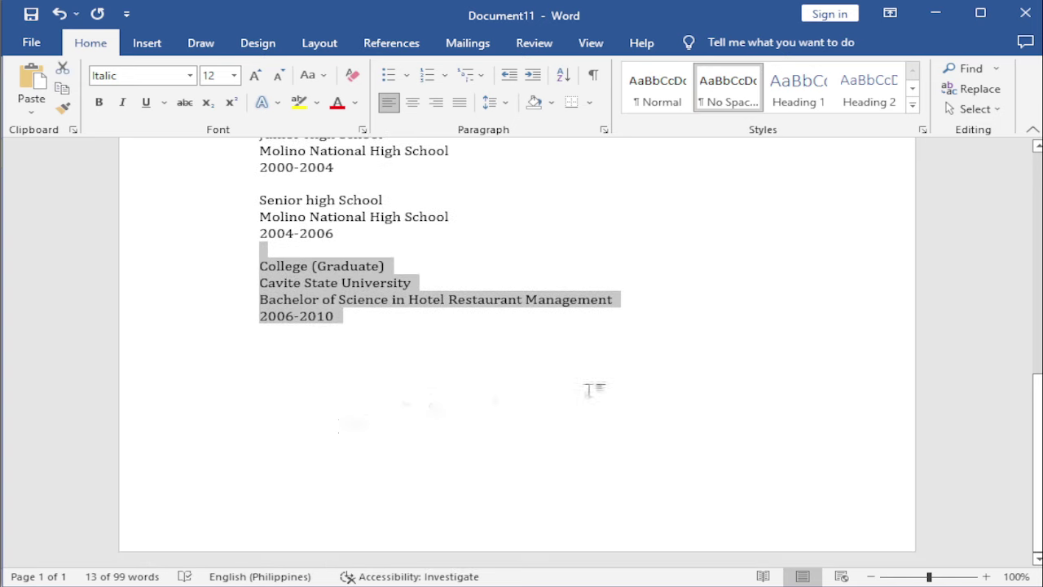
click(577, 346)
scroll(505, 383, up, 2)
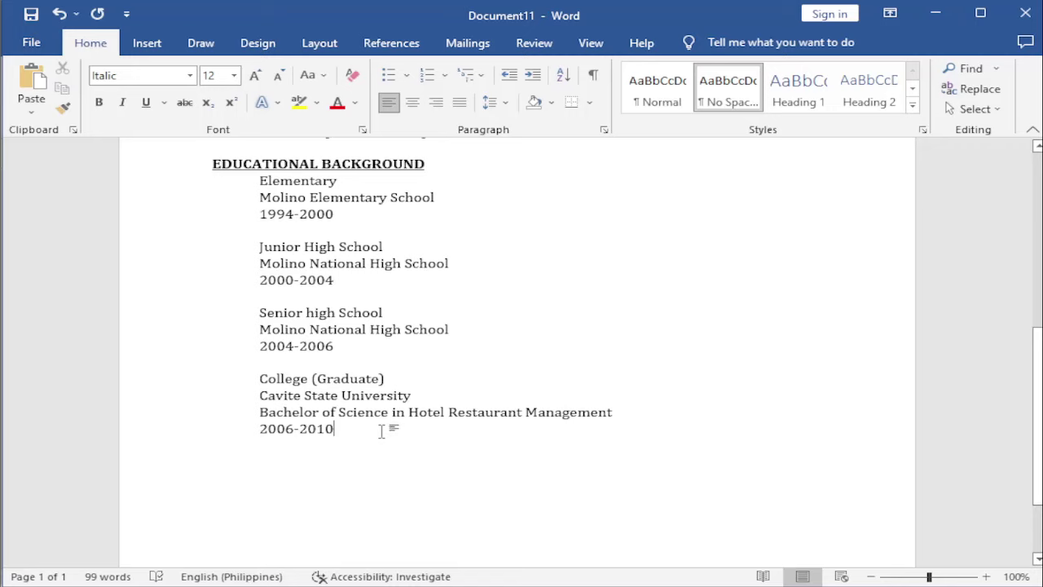
key(Return)
Step: Type WORK EXPERIENCE at the left margin, make it bold and underlined, and add a line below
click(508, 75)
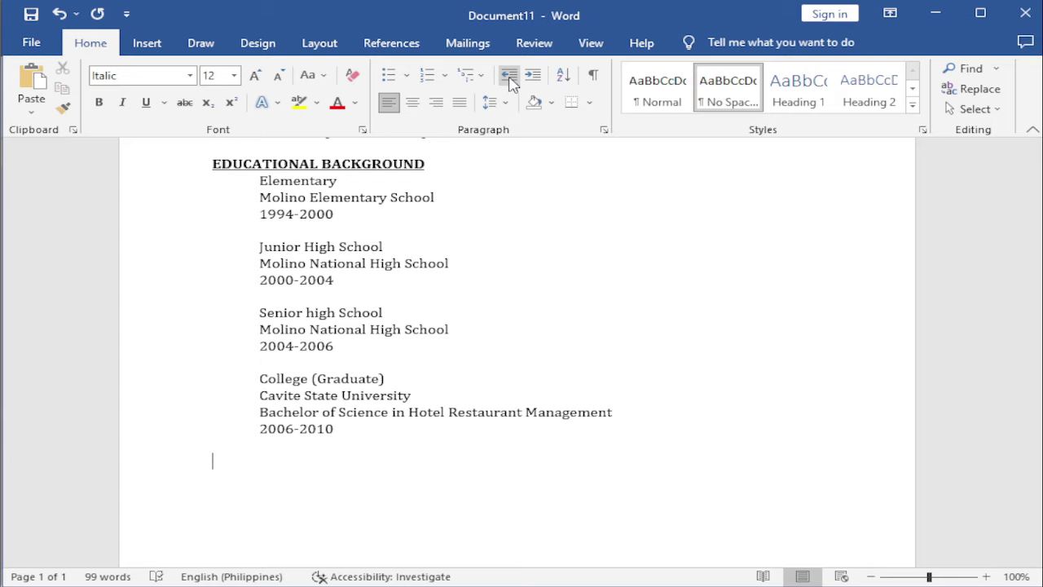
text(WORK EXPERIENCE)
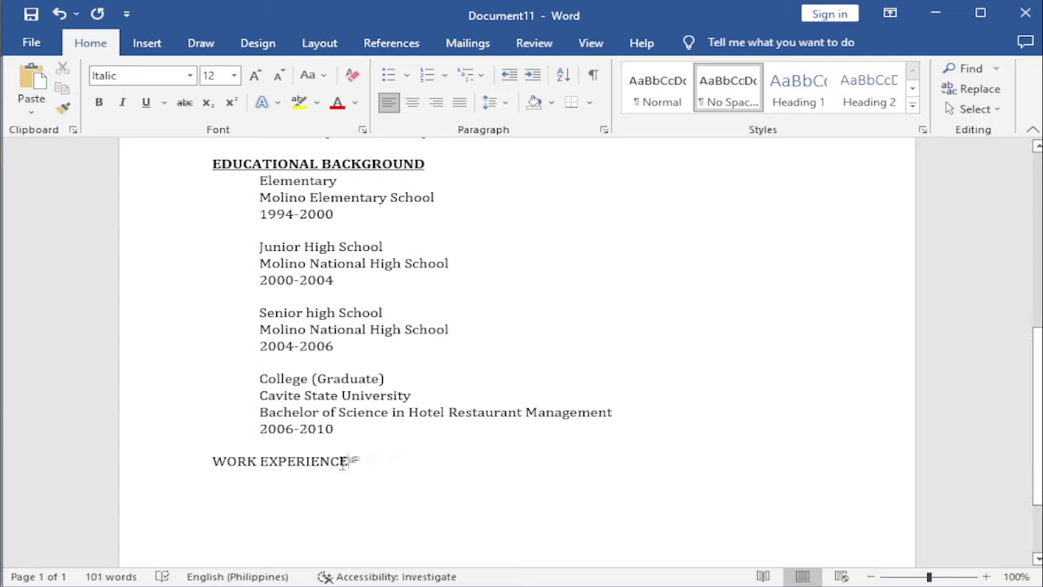
drag(343, 462, 214, 463)
key(ctrl+b)
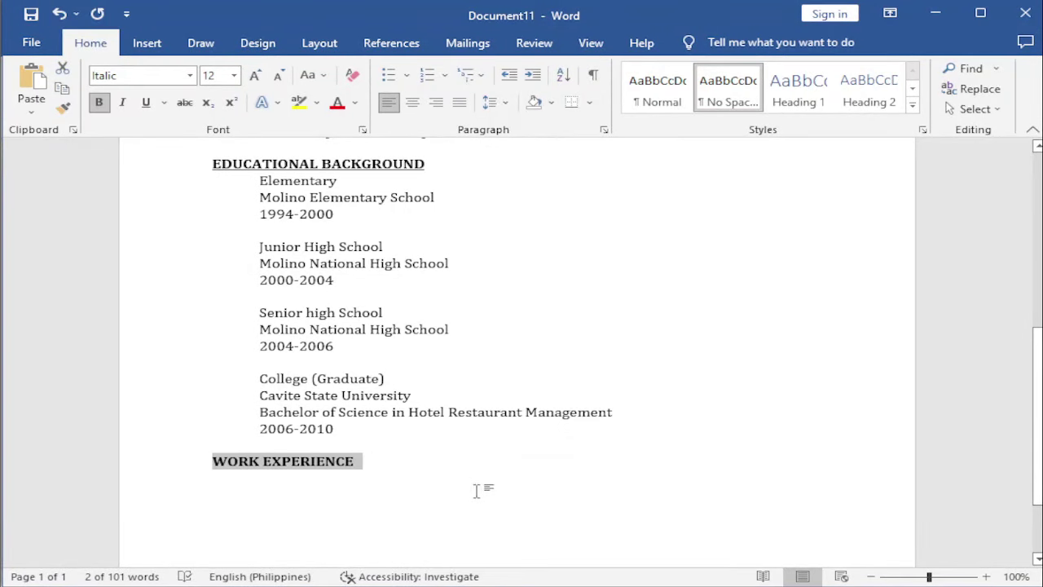
key(ctrl+u)
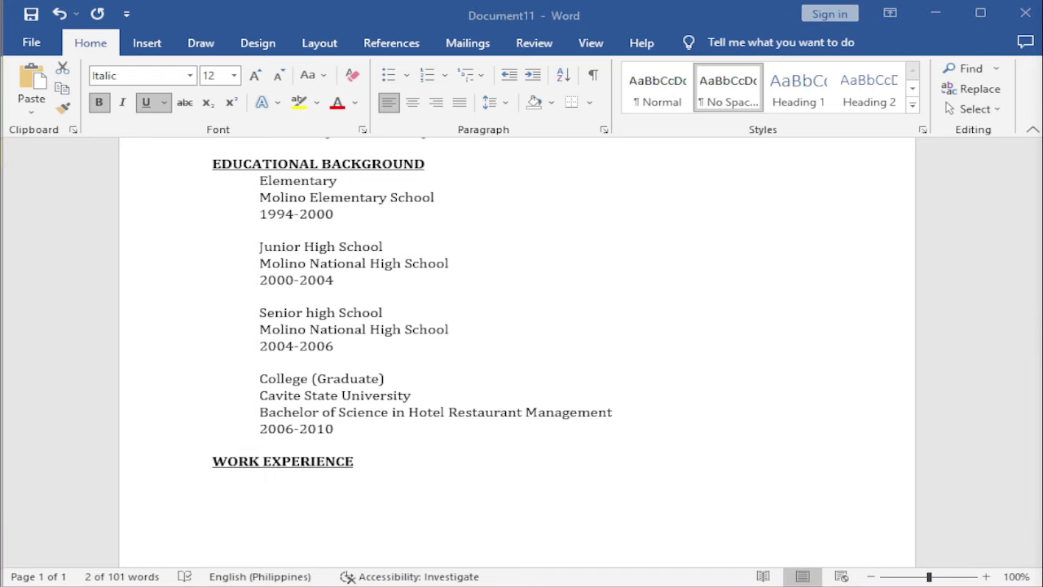
click(284, 489)
key(Return)
Step: Paste the work-experience entries and make them plain text, not bold or underlined, indented under the heading
key(ctrl+v)
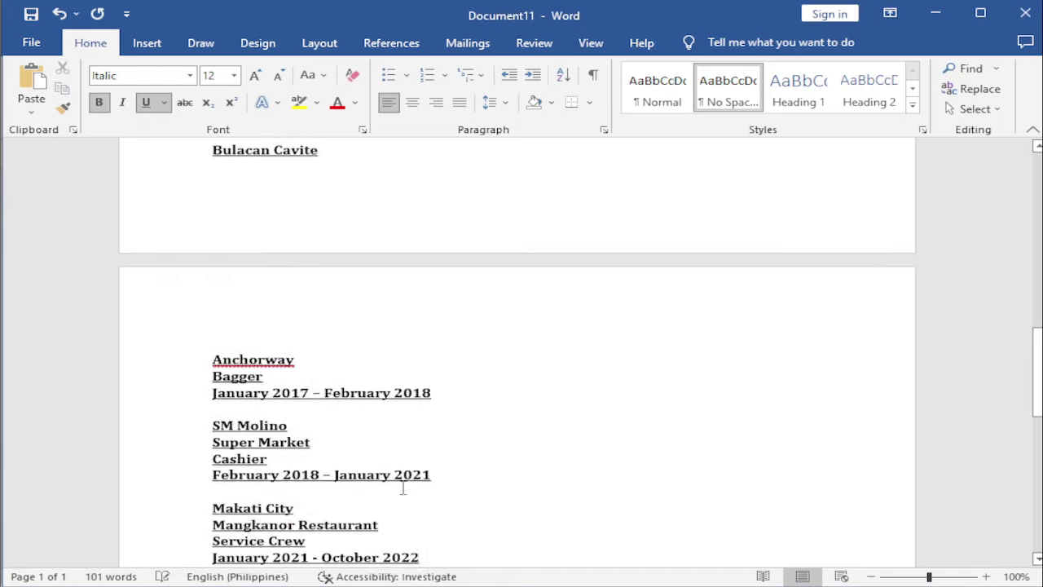
ctrl+scroll(406, 494, down, 3)
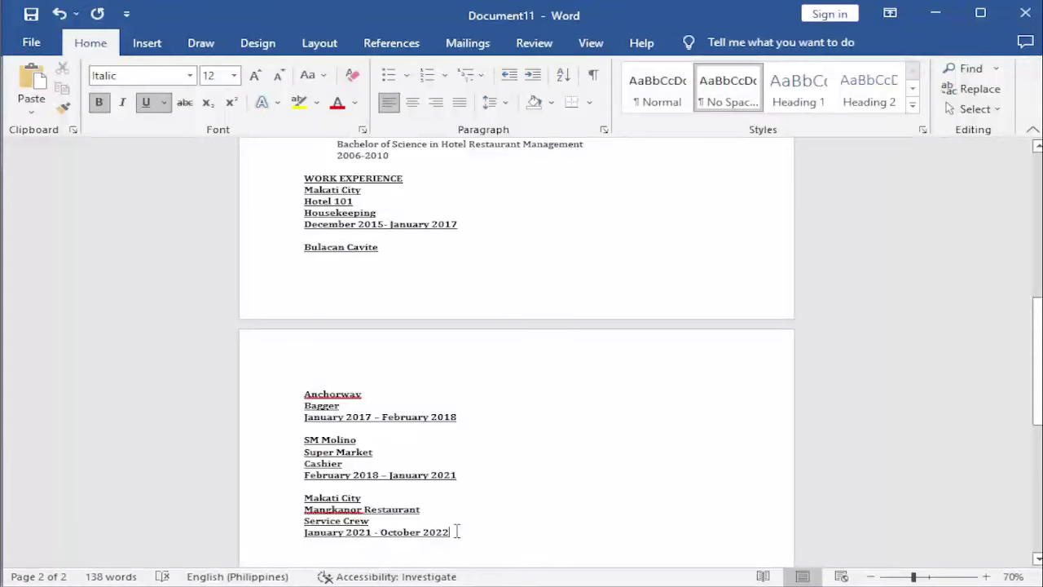
drag(457, 531, 269, 193)
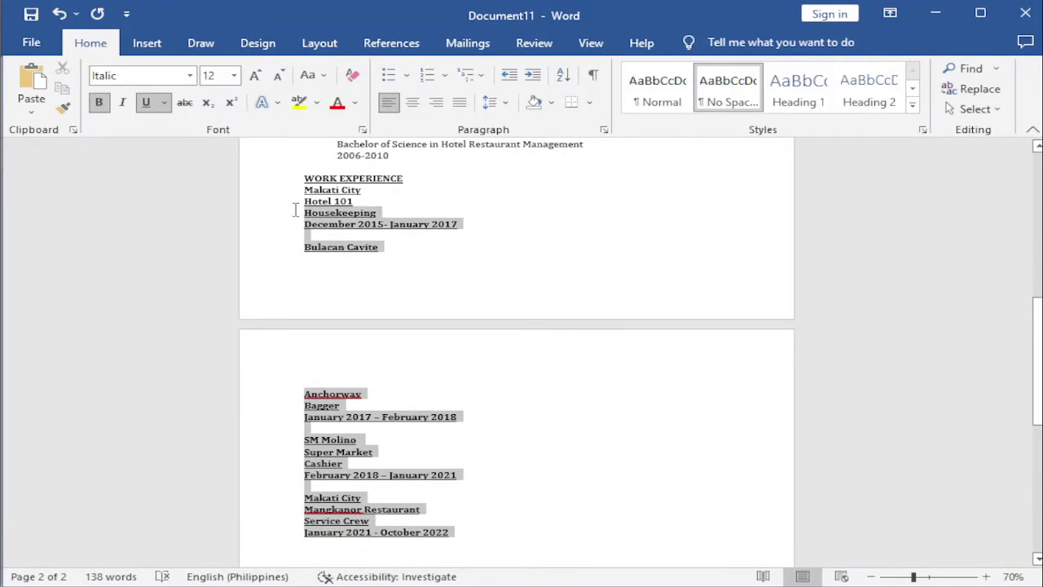
click(99, 102)
click(145, 102)
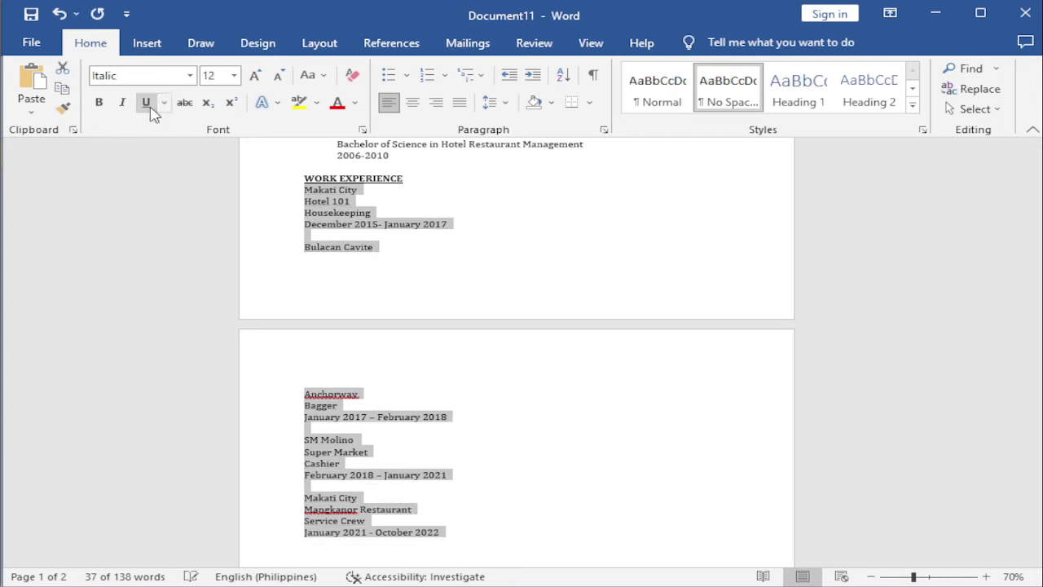
click(534, 74)
click(466, 291)
Step: Review the first entry: Makati City, Hotel 101, December 2015 to January 2017
scroll(426, 298, up, 2)
scroll(410, 325, down, 2)
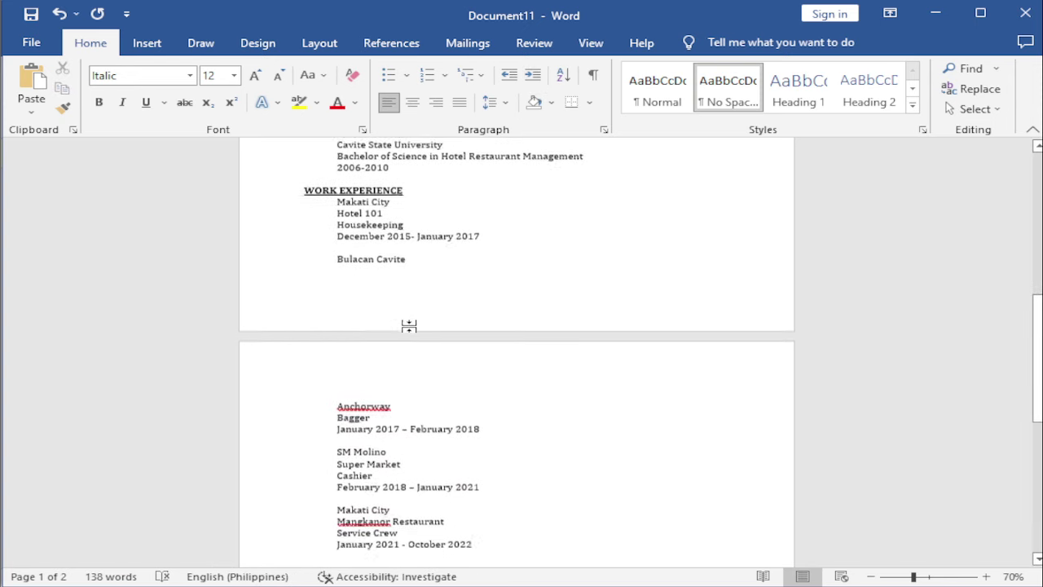
scroll(409, 325, up, 1)
scroll(408, 322, up, 3)
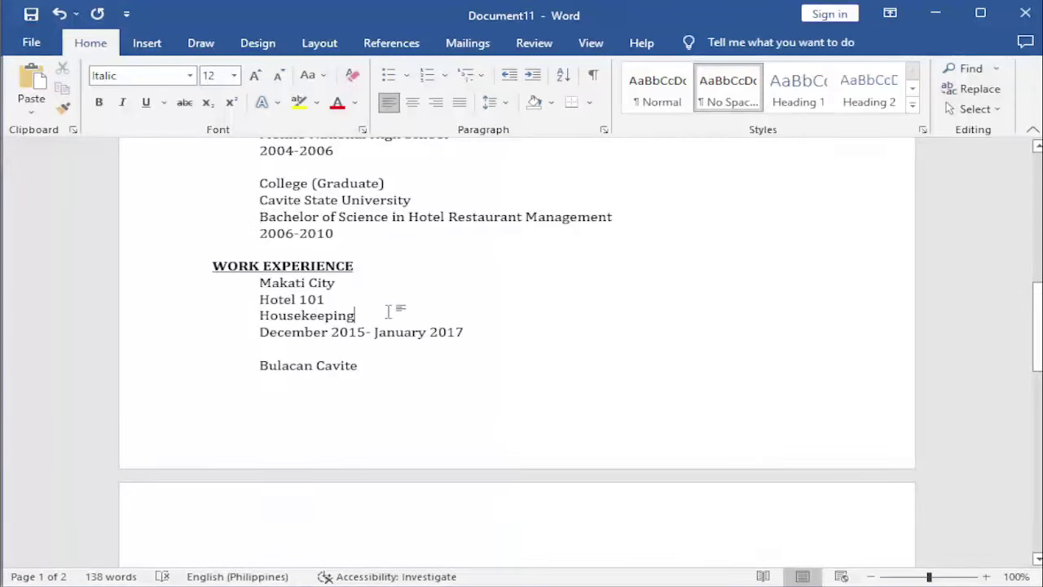
scroll(391, 391, down, 2)
scroll(391, 391, down, 5)
scroll(380, 422, up, 2)
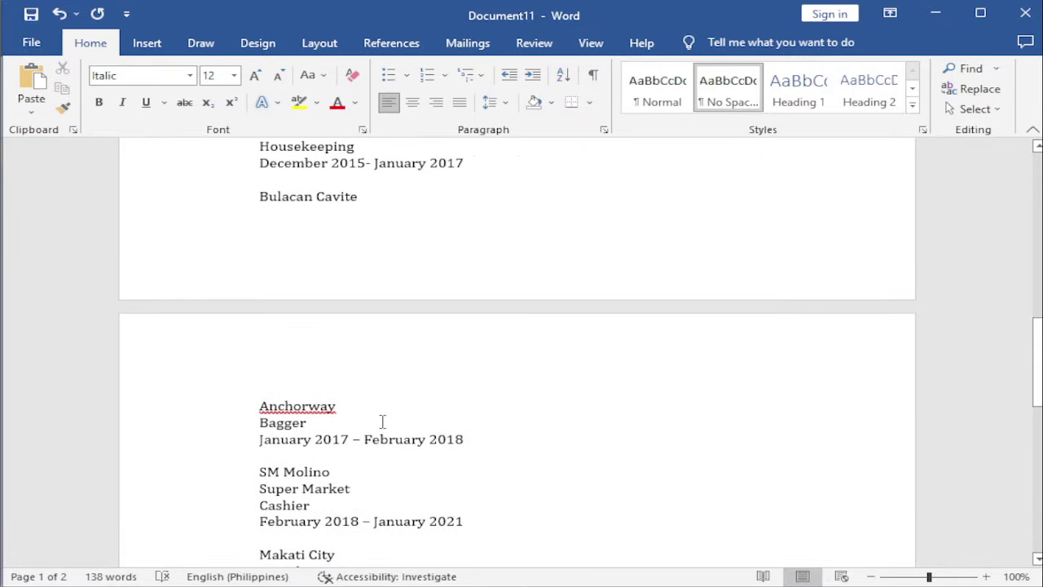
scroll(380, 421, up, 4)
scroll(348, 398, up, 2)
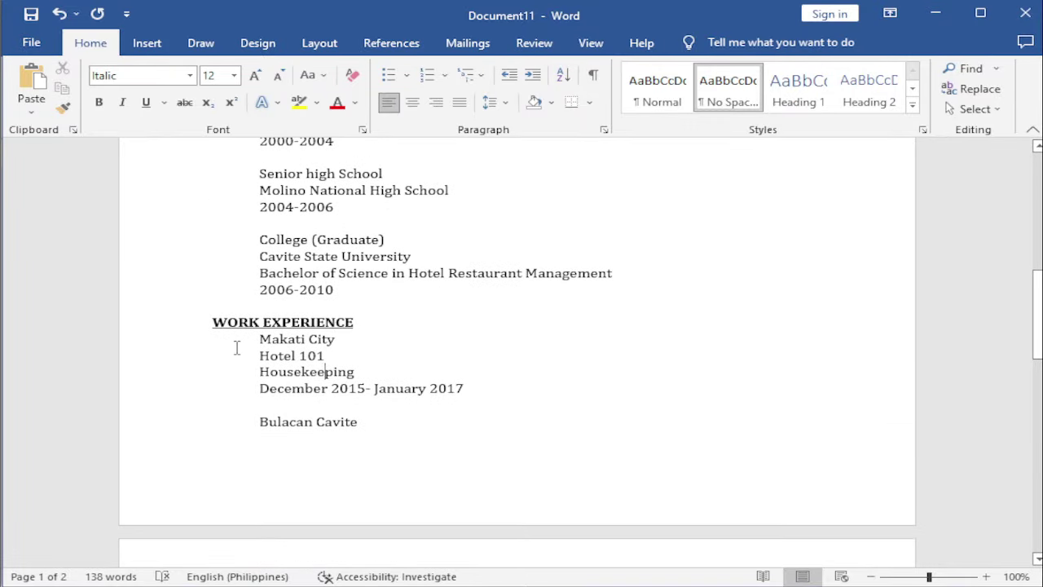
drag(237, 346, 336, 340)
click(336, 341)
triple_click(345, 339)
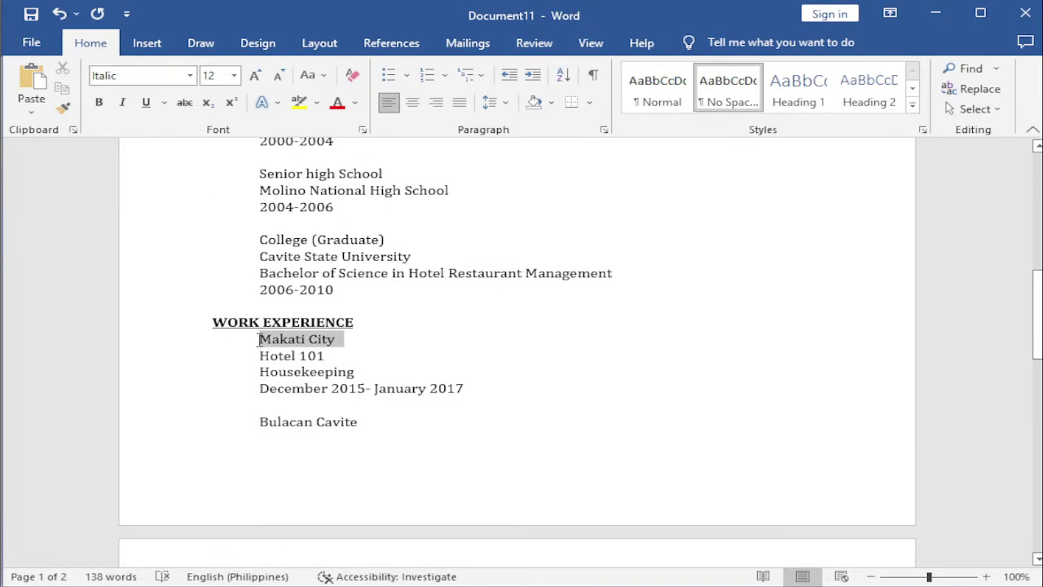
click(330, 356)
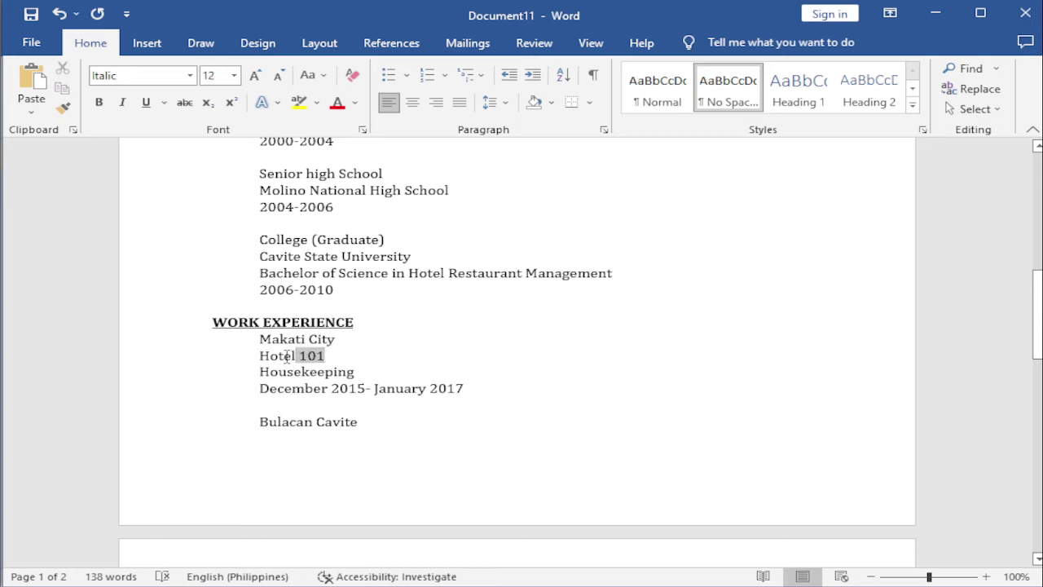
drag(330, 355, 259, 356)
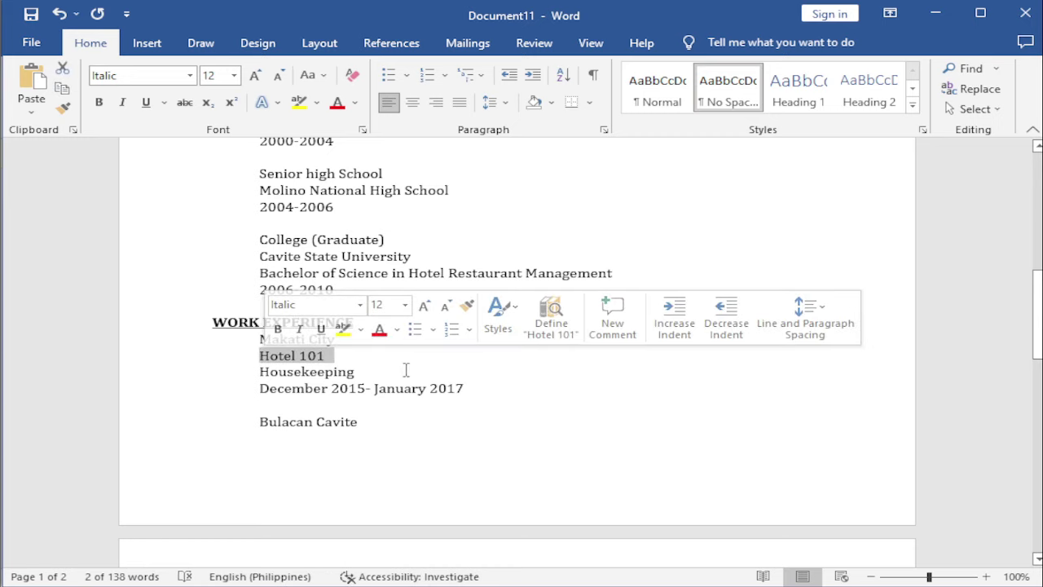
click(440, 430)
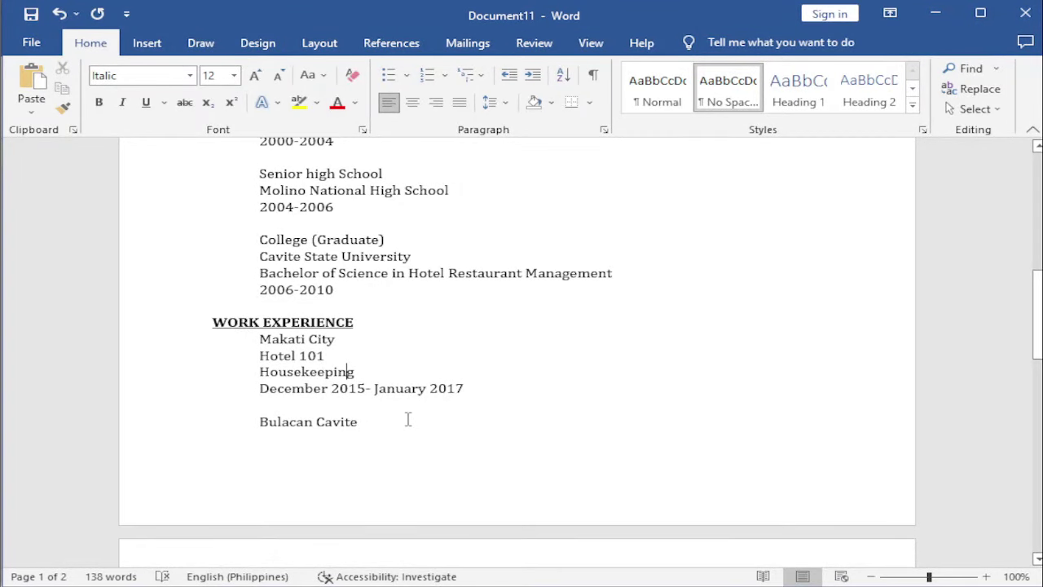
drag(318, 395, 366, 392)
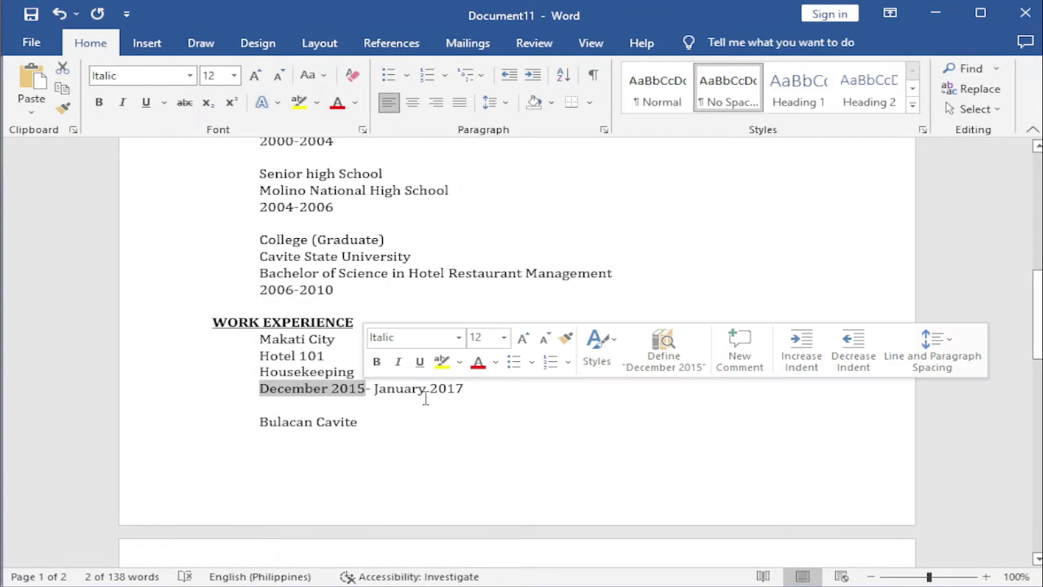
drag(482, 390, 394, 389)
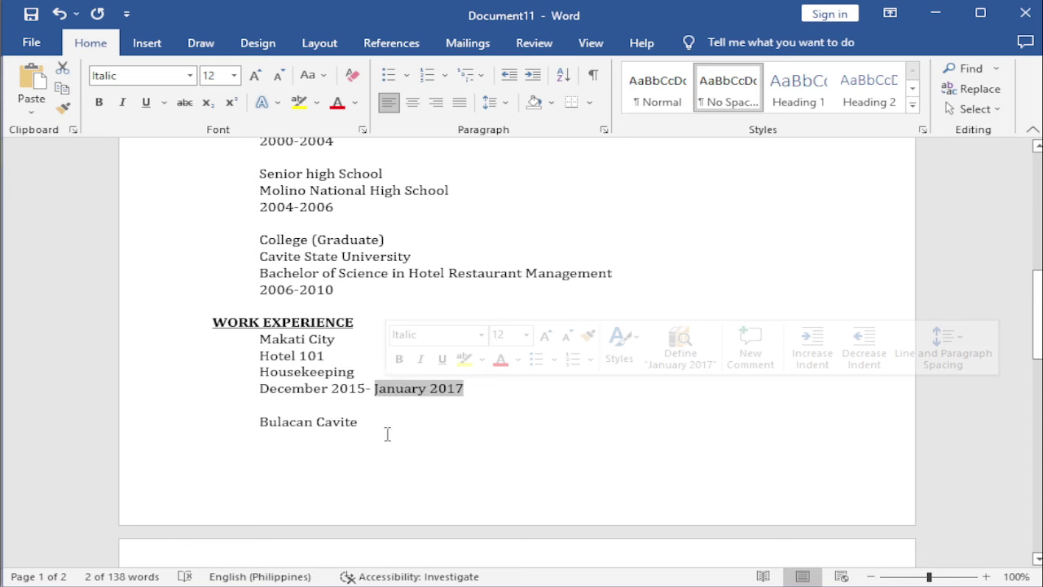
Step: Insert a page break before the Bulacan Cavite entry so it starts on page 2
scroll(354, 472, down, 1)
click(256, 365)
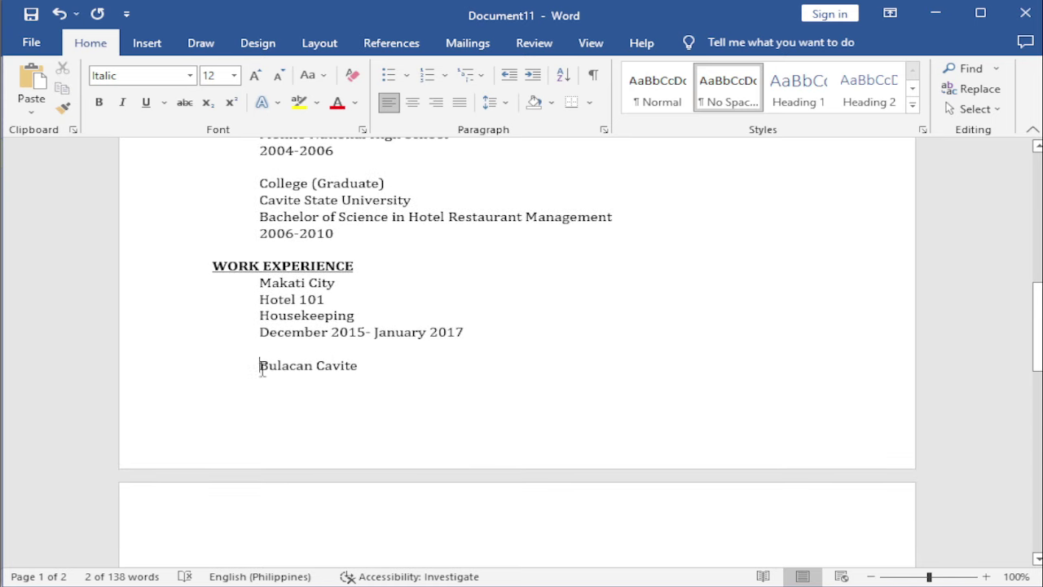
scroll(326, 415, down, 2)
scroll(332, 423, up, 2)
scroll(333, 397, up, 4)
scroll(331, 397, up, 5)
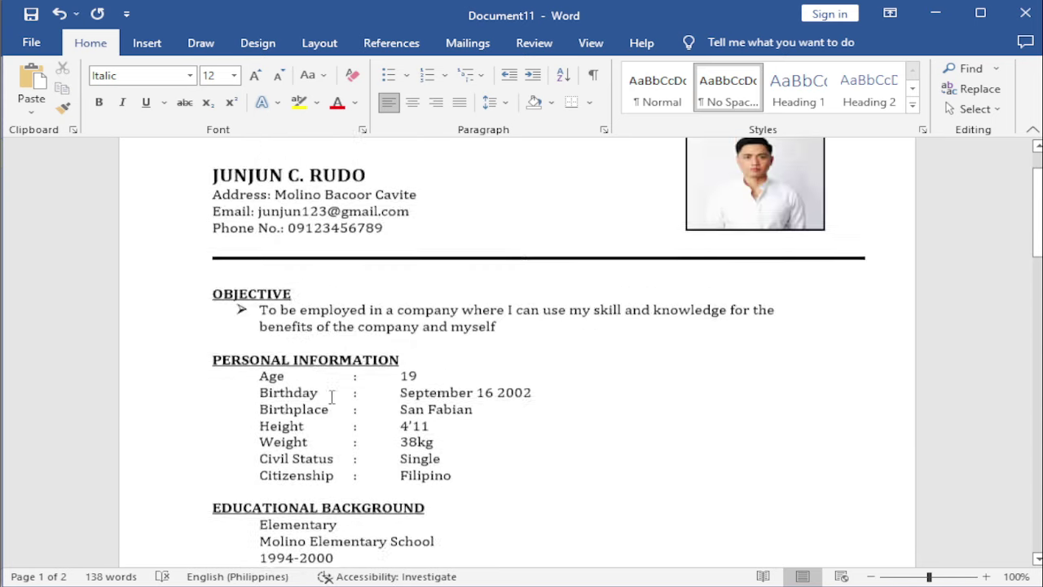
scroll(328, 394, down, 3)
scroll(328, 387, down, 2)
scroll(329, 377, down, 3)
scroll(328, 375, down, 1)
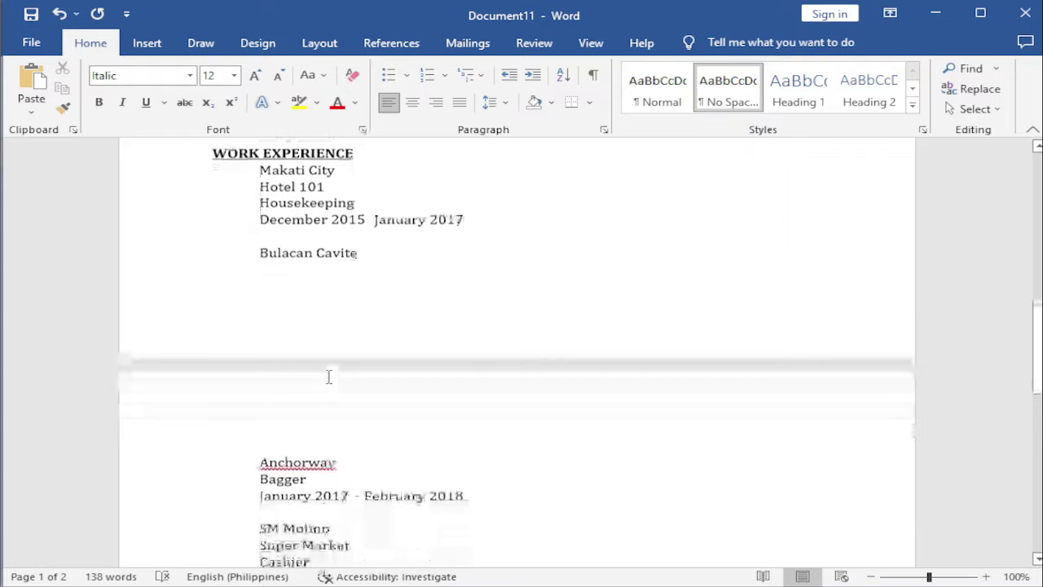
scroll(344, 401, up, 2)
key(ctrl+Return)
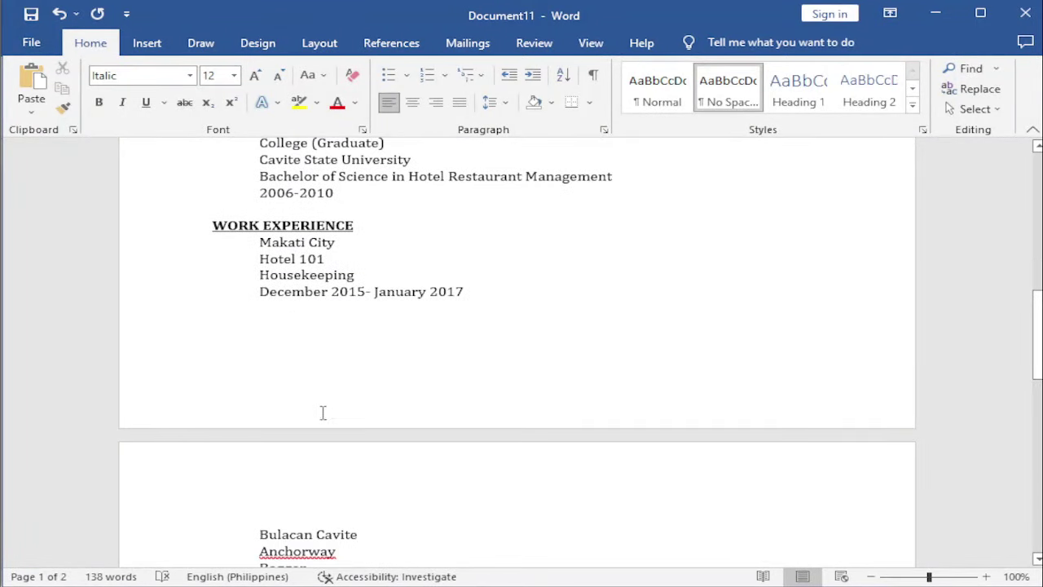
Step: Check the page 2 entry's Bagger position and its January 2017 to February 2018 dates
scroll(319, 409, up, 5)
scroll(319, 409, up, 4)
scroll(321, 411, up, 2)
scroll(321, 411, down, 5)
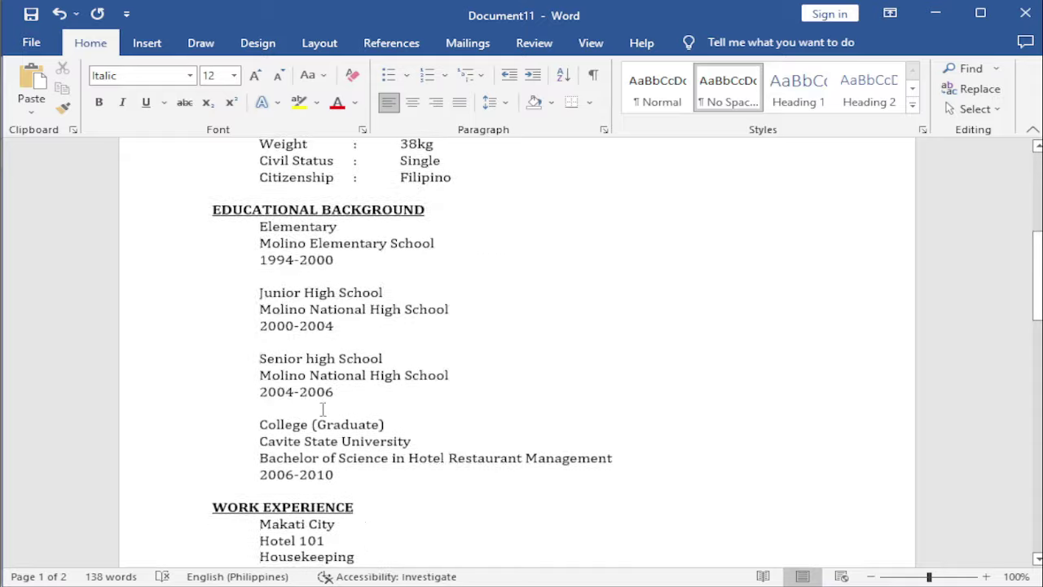
scroll(323, 408, down, 5)
scroll(323, 408, down, 2)
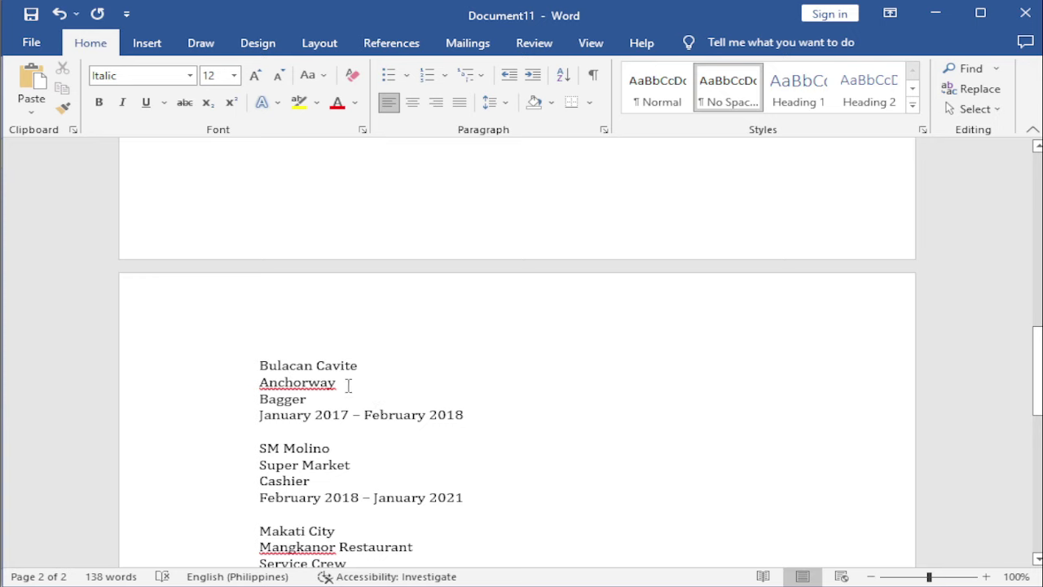
scroll(339, 394, down, 3)
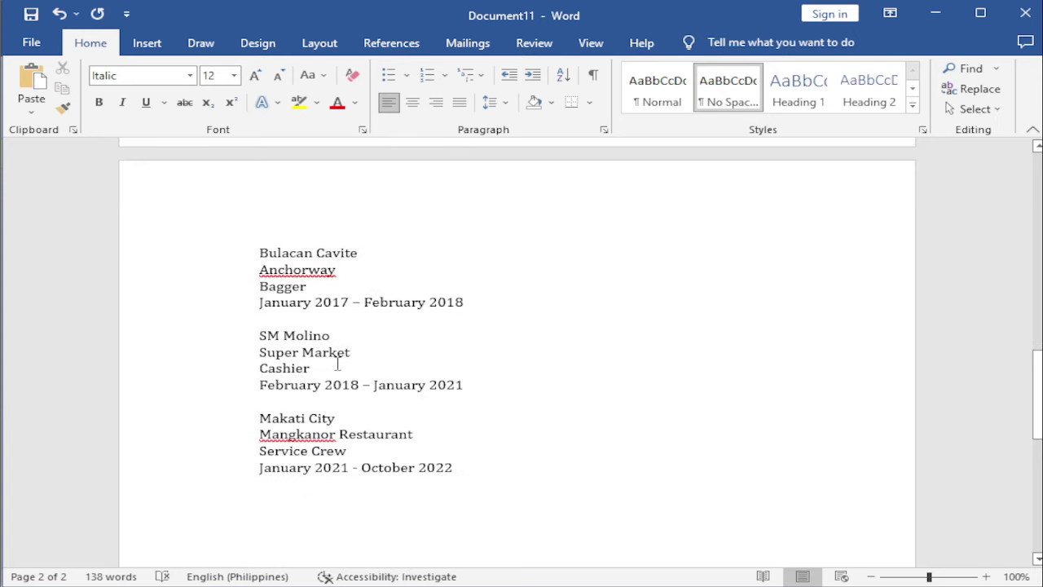
double_click(287, 293)
click(334, 312)
scroll(333, 364, up, 1)
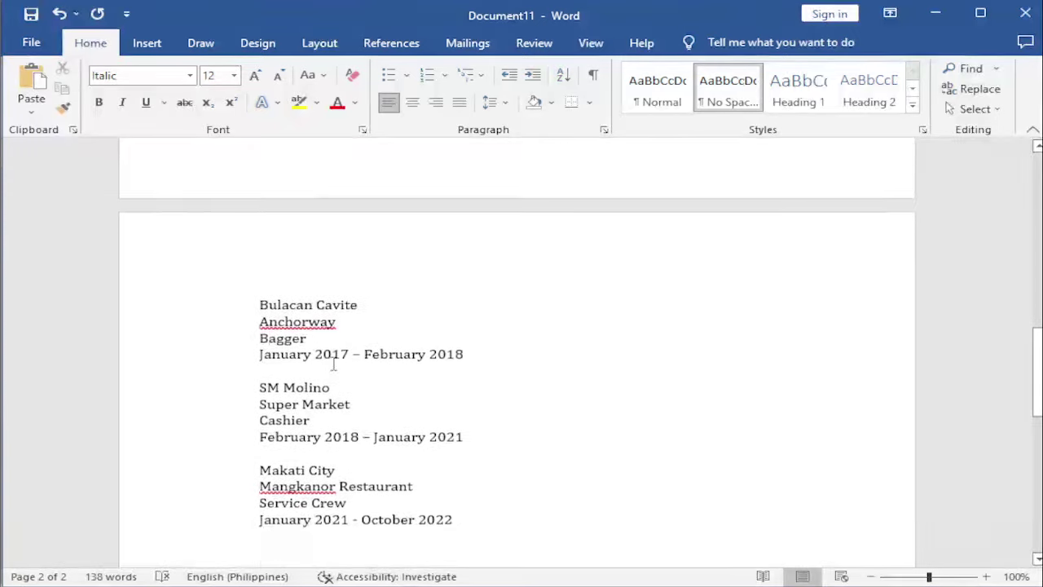
scroll(334, 364, up, 3)
scroll(372, 356, down, 3)
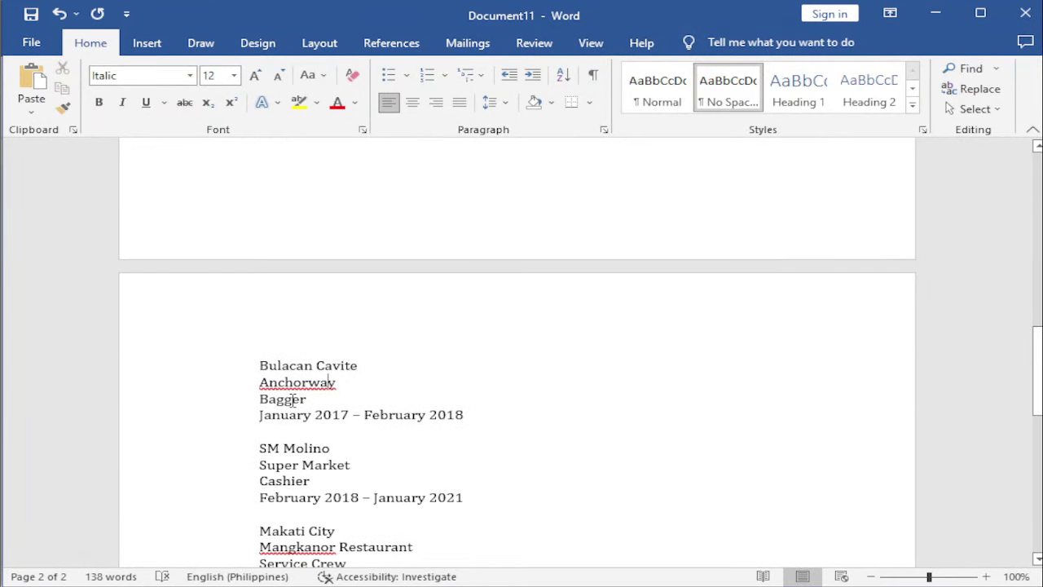
drag(274, 415, 352, 414)
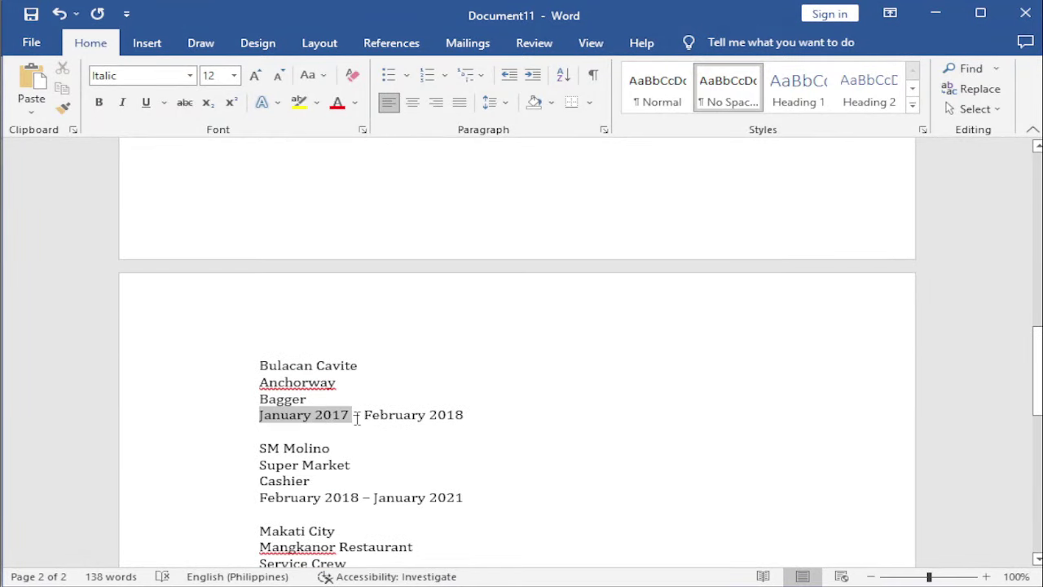
click(431, 449)
drag(469, 414, 366, 415)
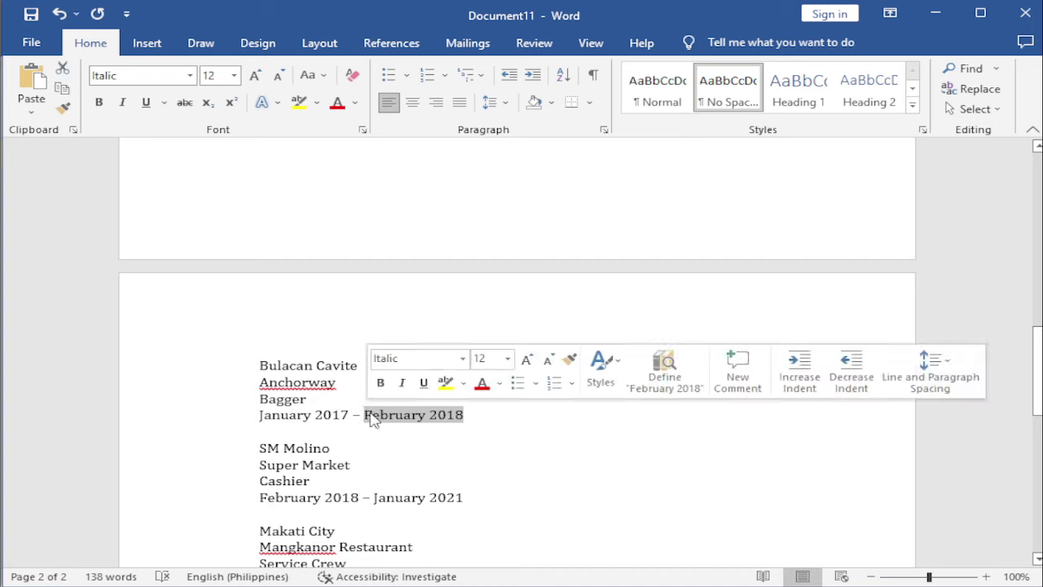
click(380, 434)
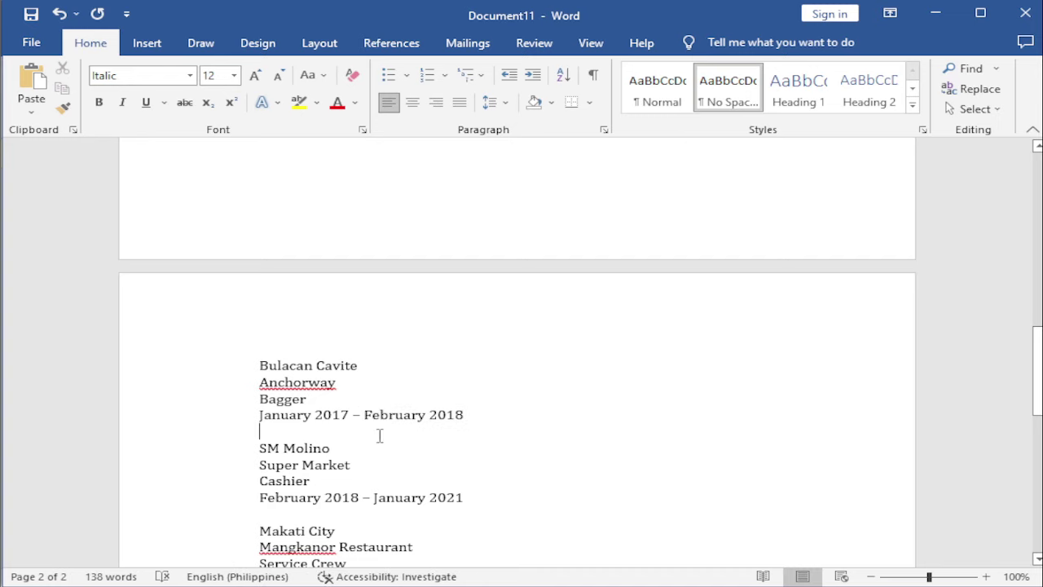
scroll(345, 396, down, 3)
drag(336, 334, 242, 333)
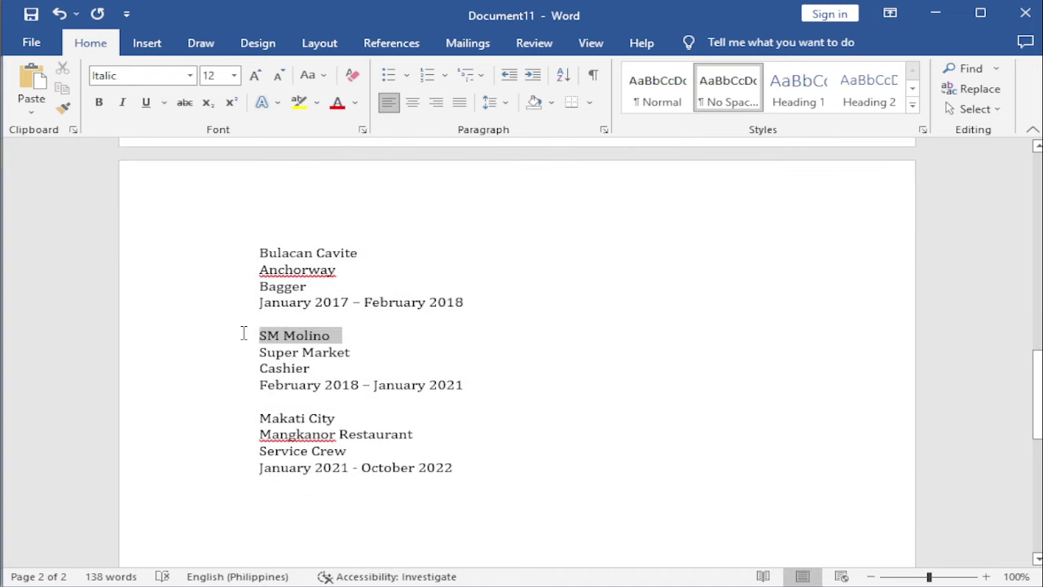
click(351, 348)
click(346, 340)
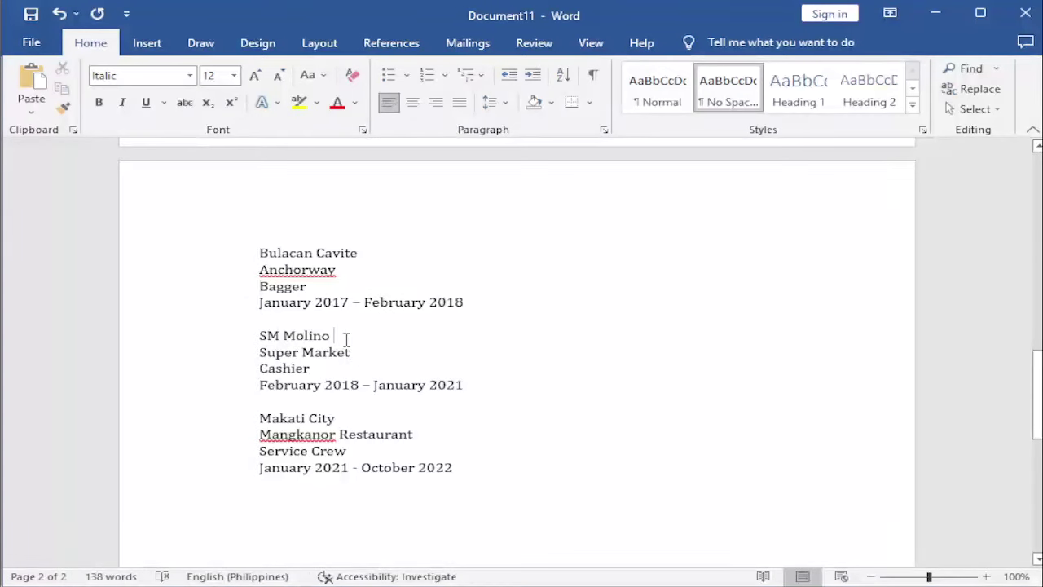
text(Bacoo)
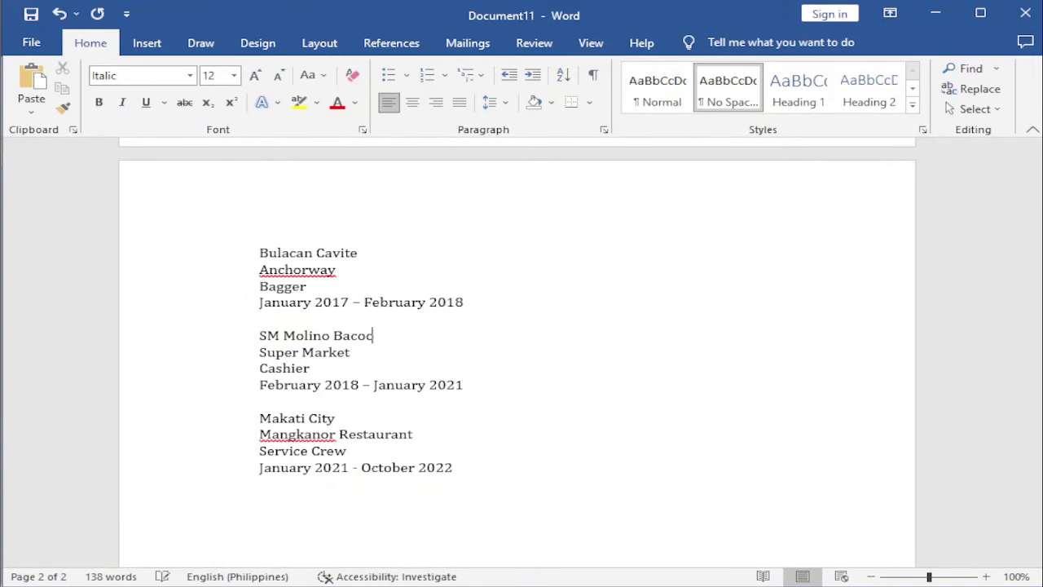
text(r Ca)
key(BackSpace)
text(vite)
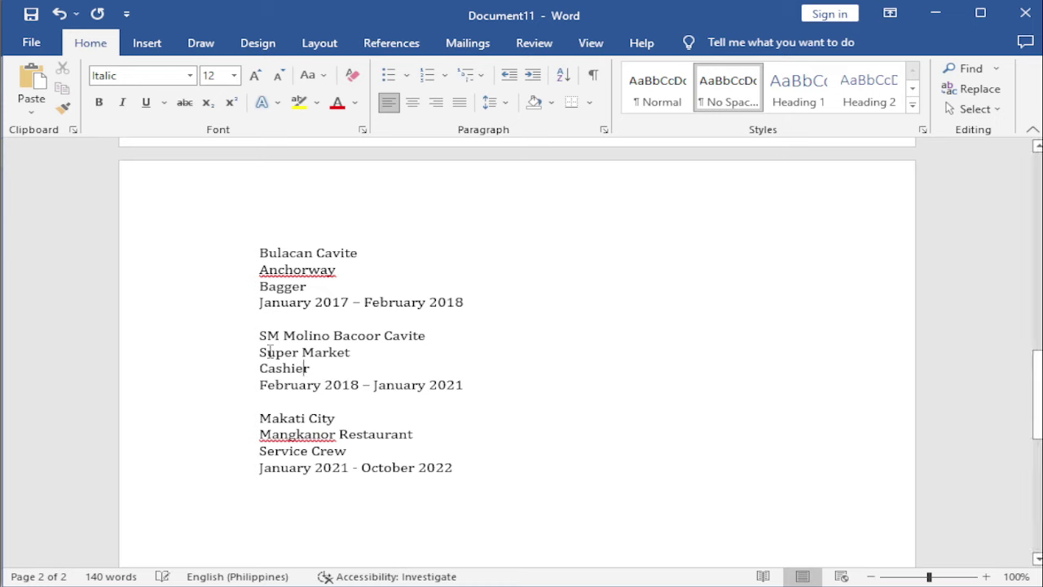
drag(271, 352, 359, 352)
click(351, 352)
double_click(292, 368)
click(287, 396)
drag(254, 383, 359, 385)
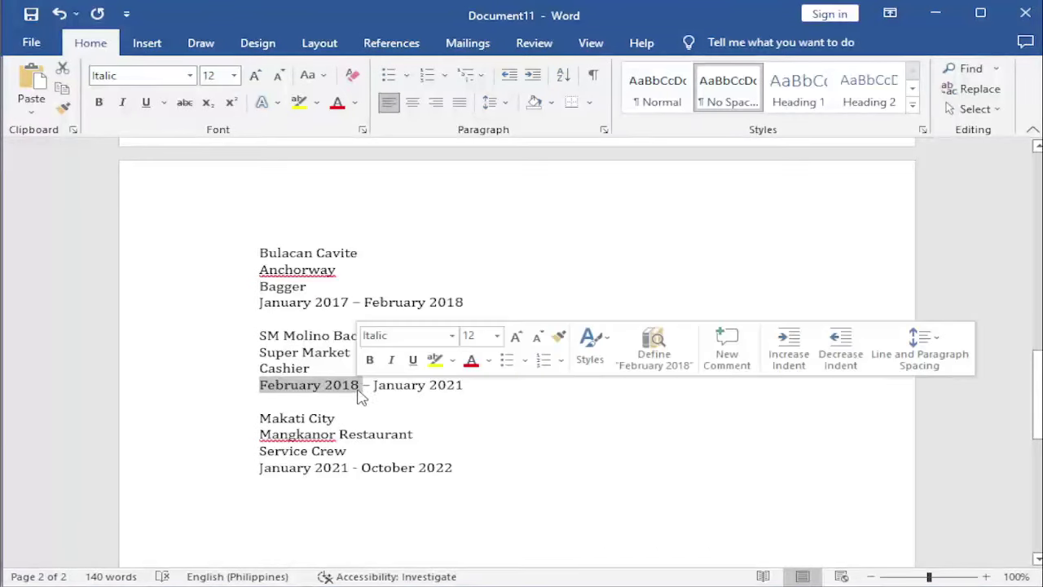
click(478, 411)
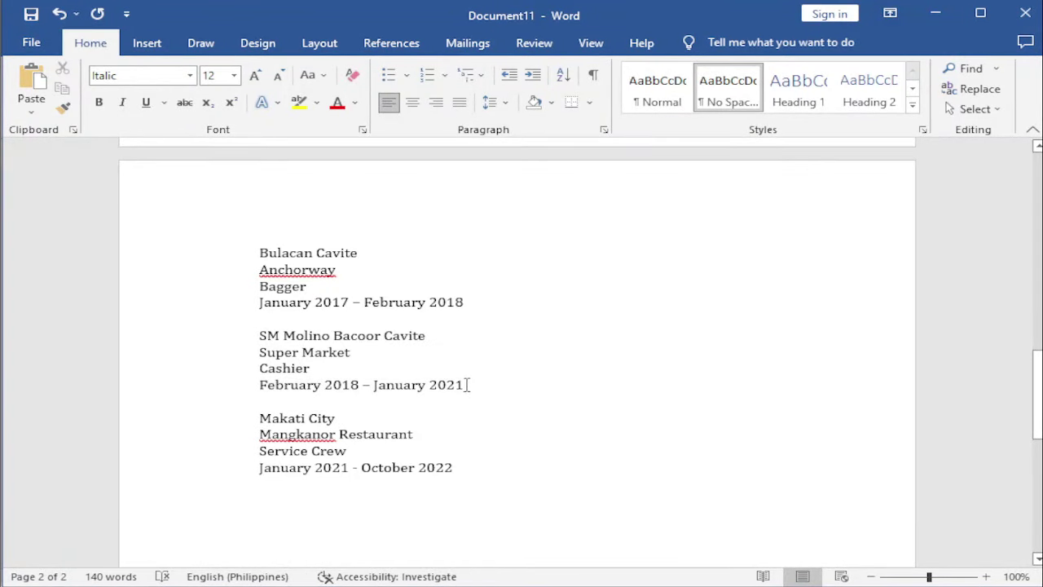
drag(469, 384, 377, 384)
scroll(378, 400, down, 2)
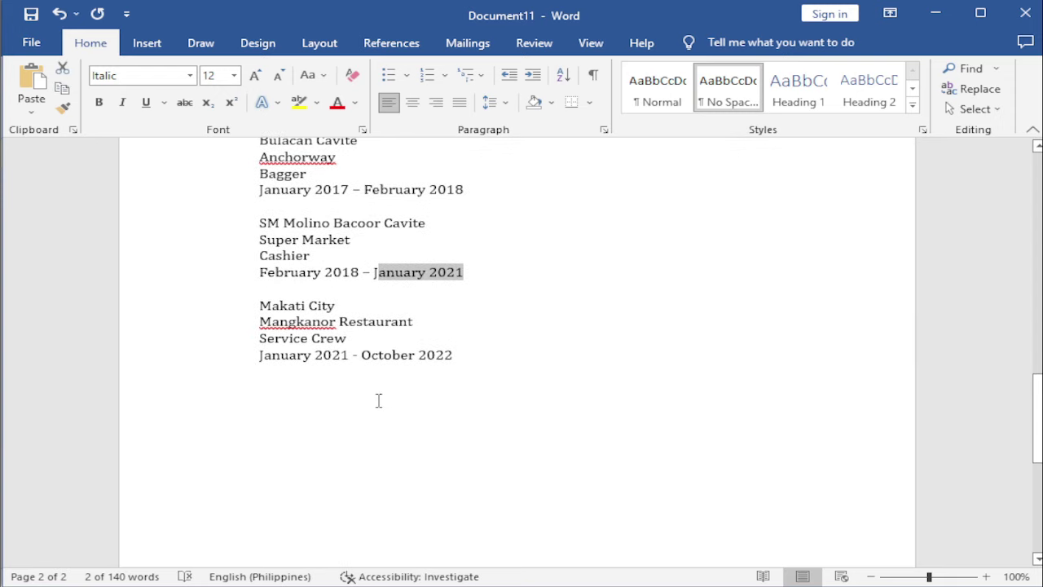
scroll(378, 400, up, 2)
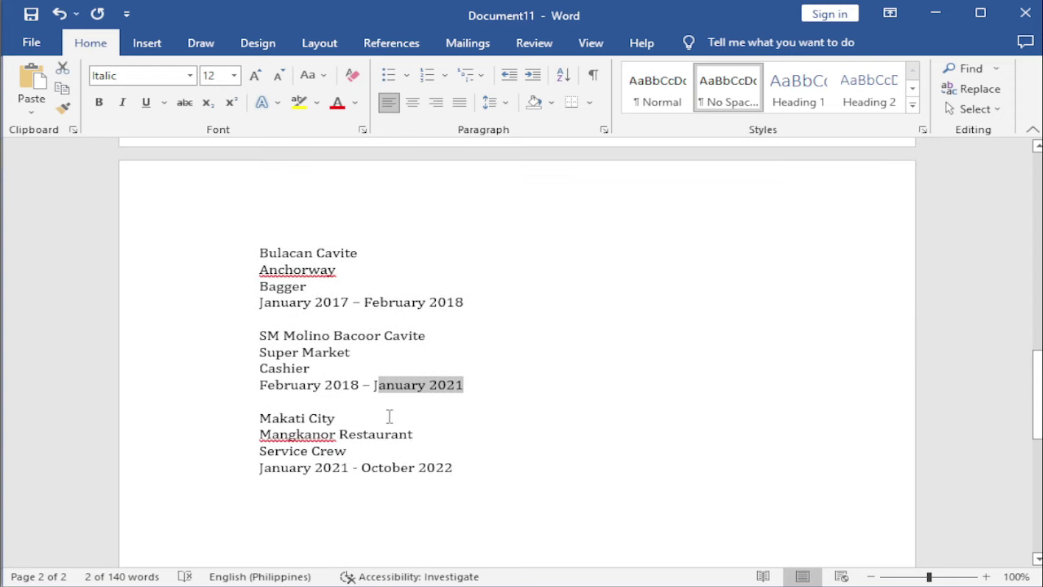
scroll(389, 416, down, 1)
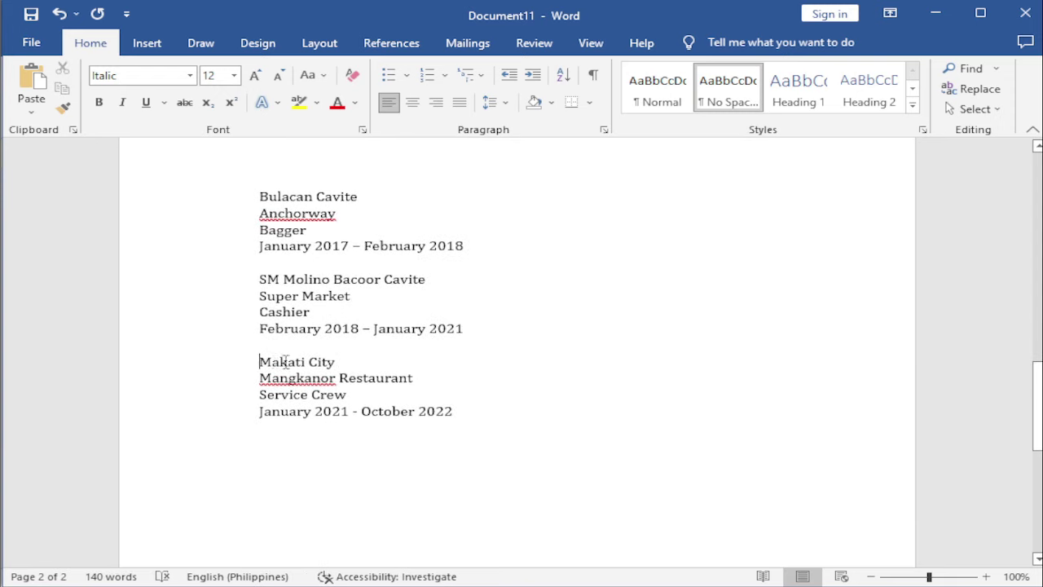
mouse_move(338, 361)
mouse_down()
mouse_move(259, 361)
mouse_move(426, 377)
mouse_up()
click(330, 375)
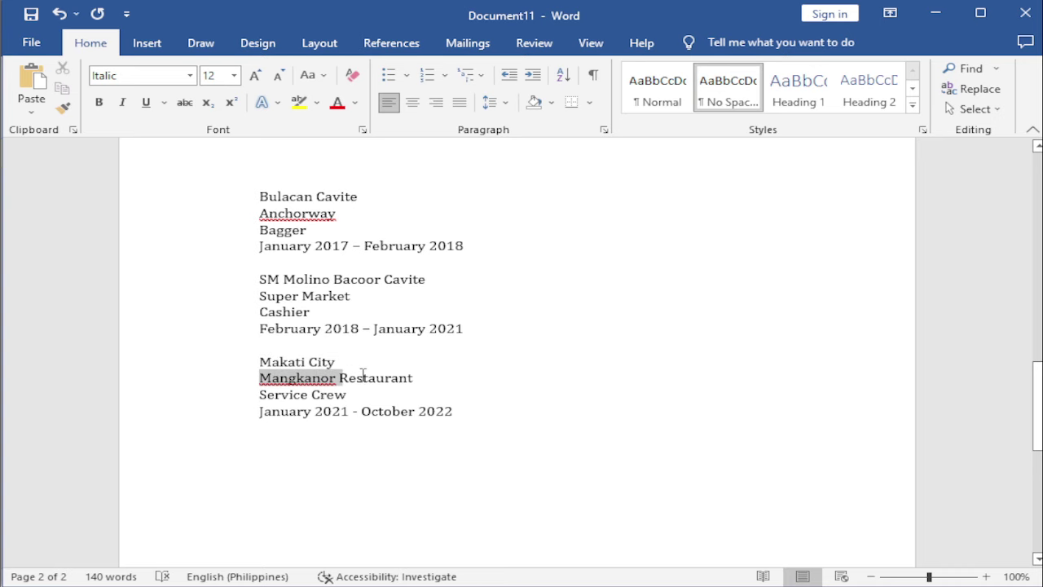
click(359, 409)
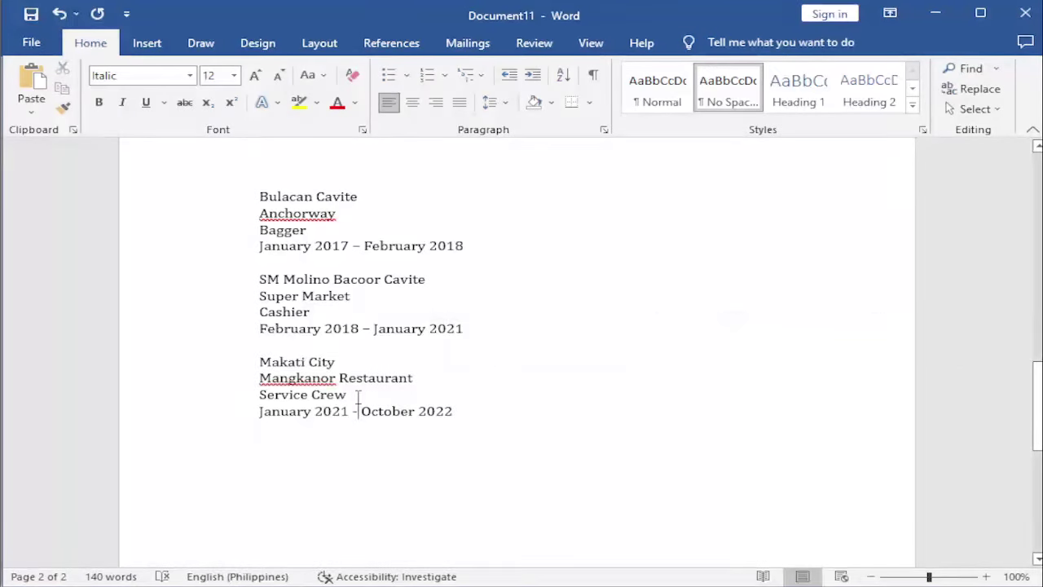
drag(252, 396, 351, 395)
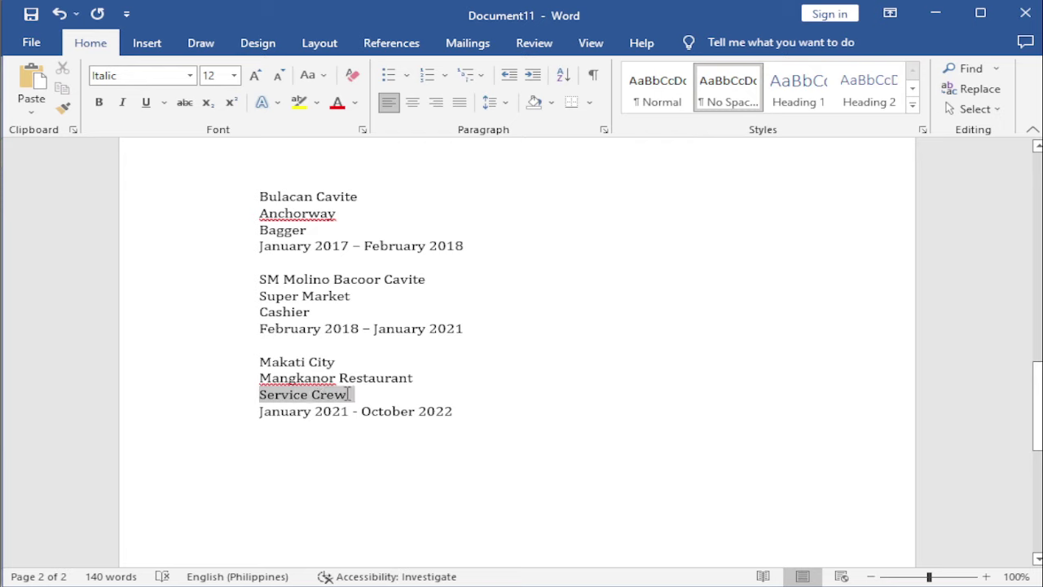
drag(259, 411, 350, 411)
click(431, 421)
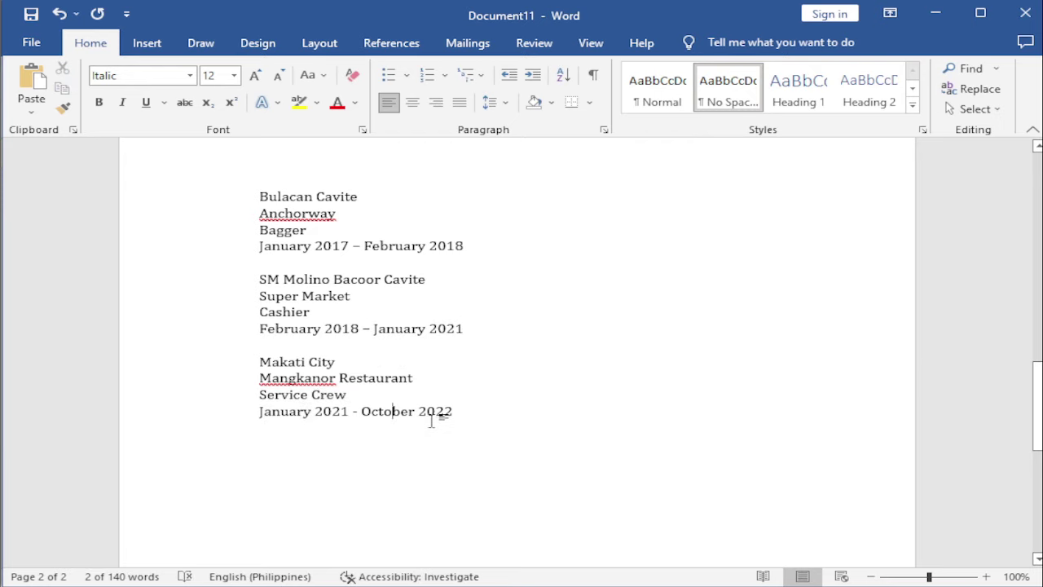
Step: Replace the ' - October 2022' end date with 'up to present' and add a blank line below
drag(468, 413, 361, 411)
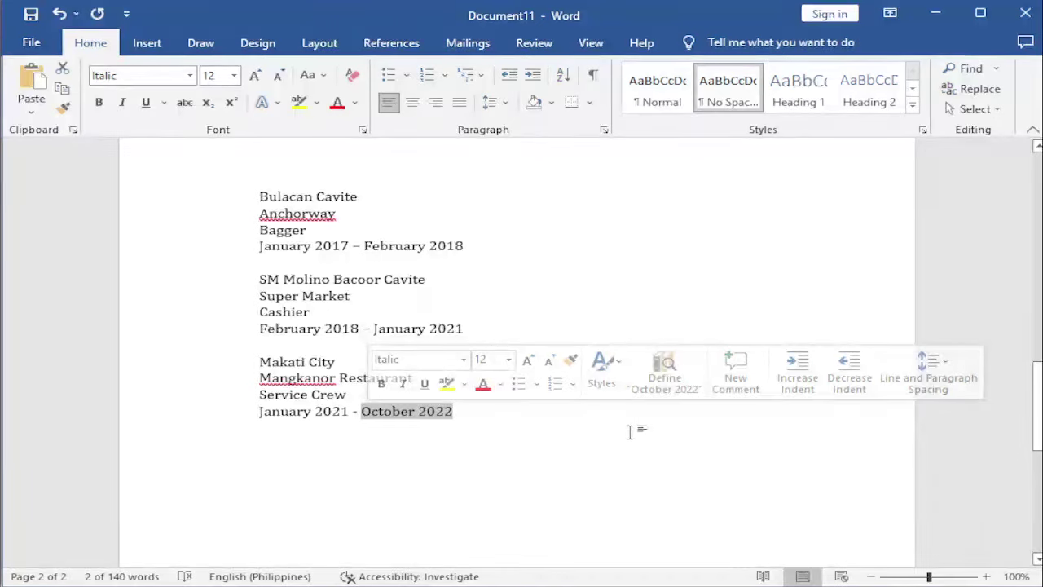
key(BackSpace)
key(BackSpace)
key(BackSpace)
text(uary 2021 u)
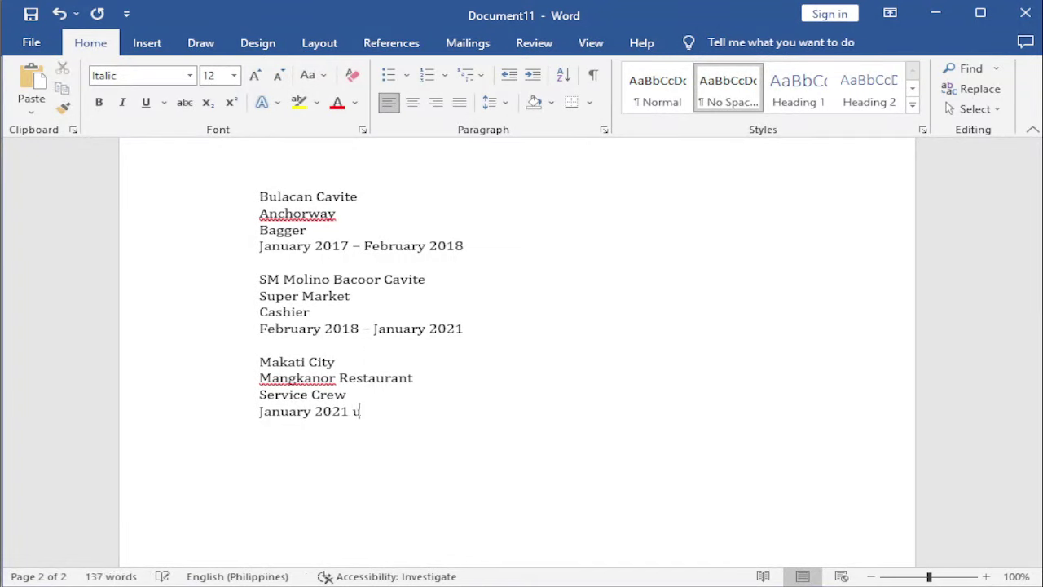
text(p to presne)
key(BackSpace)
text(ent)
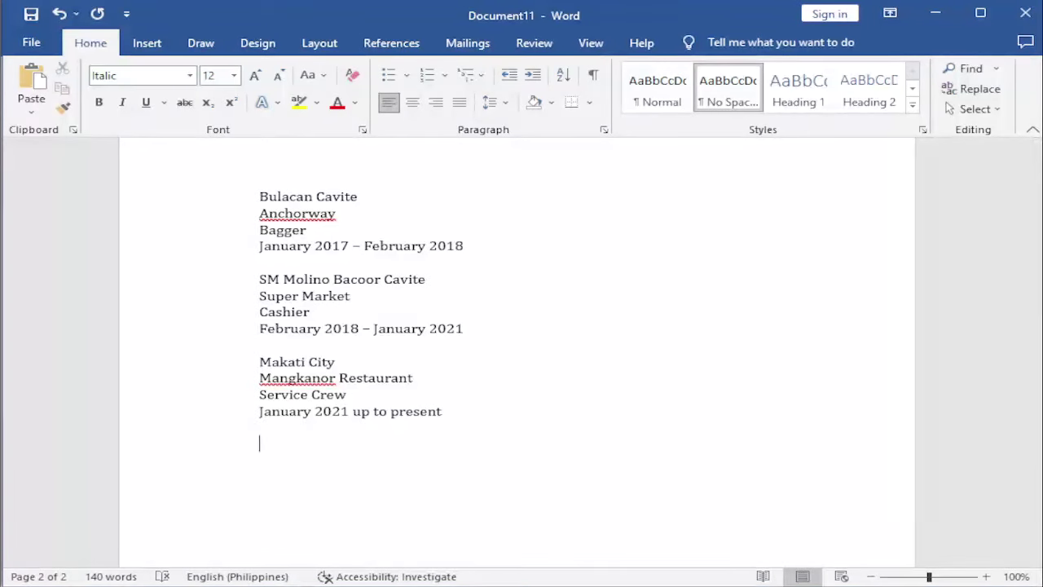
scroll(464, 496, up, 2)
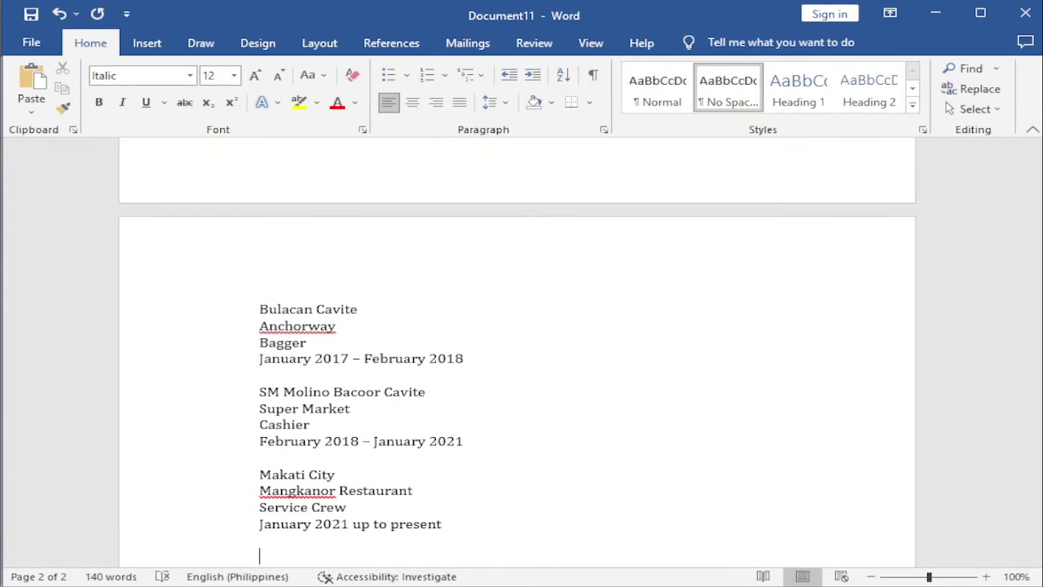
scroll(560, 410, down, 3)
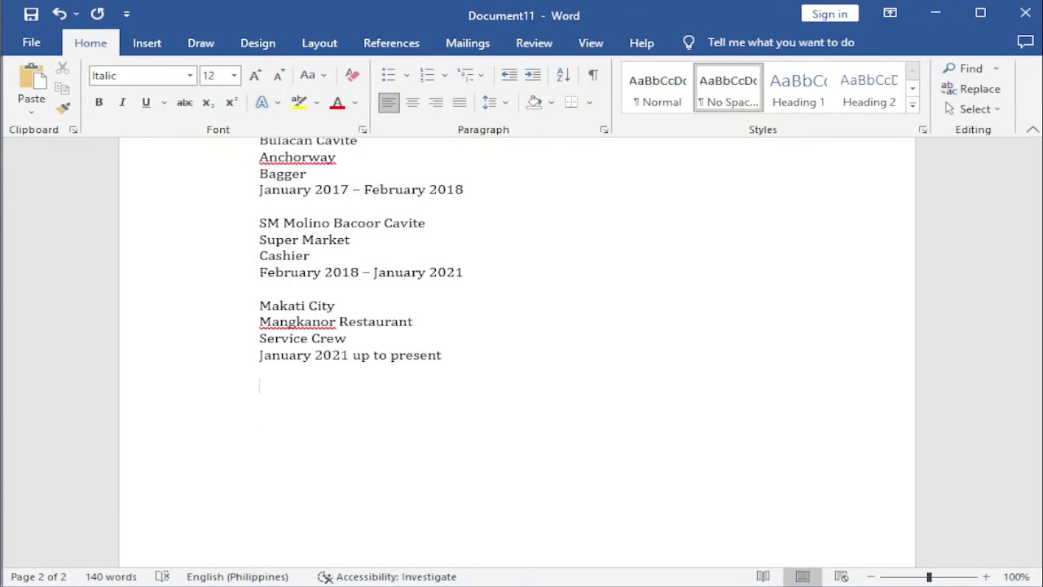
scroll(559, 424, down, 1)
key(Return)
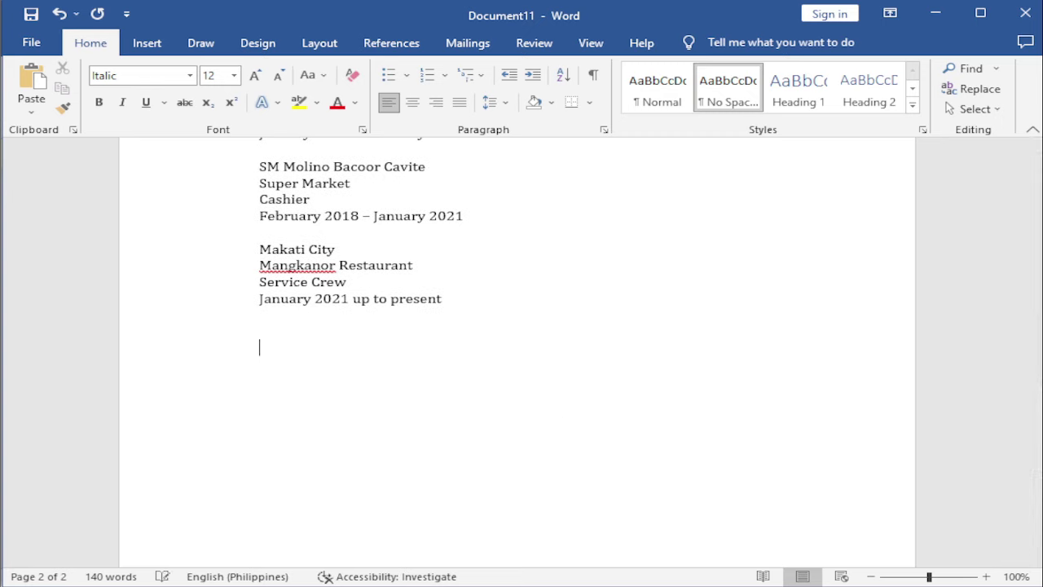
scroll(554, 367, up, 2)
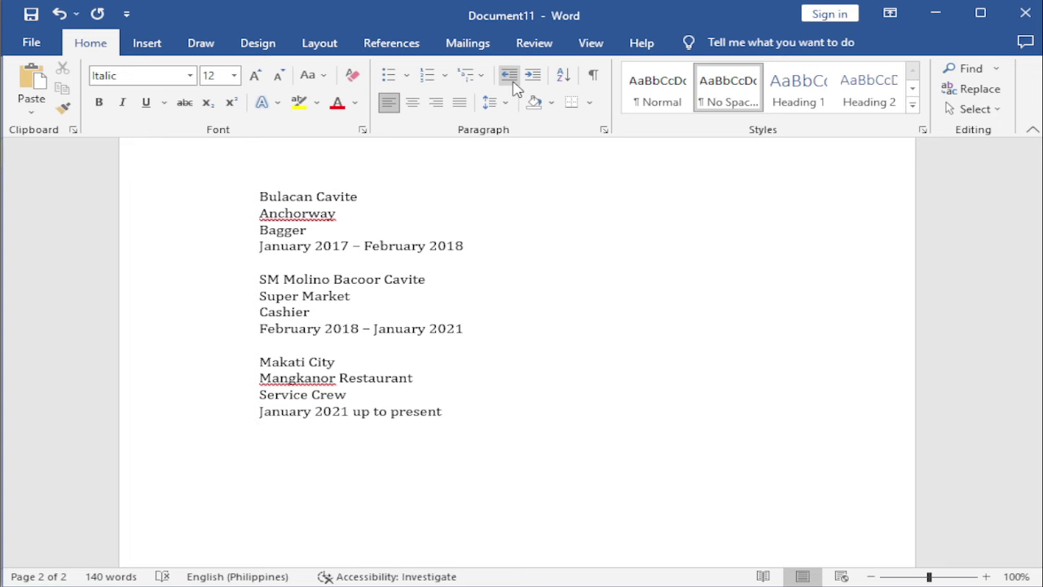
Step: Type SKILL as a bold, underlined heading, then start a plain, non-underlined line below it
text(SKILL)
click(163, 442)
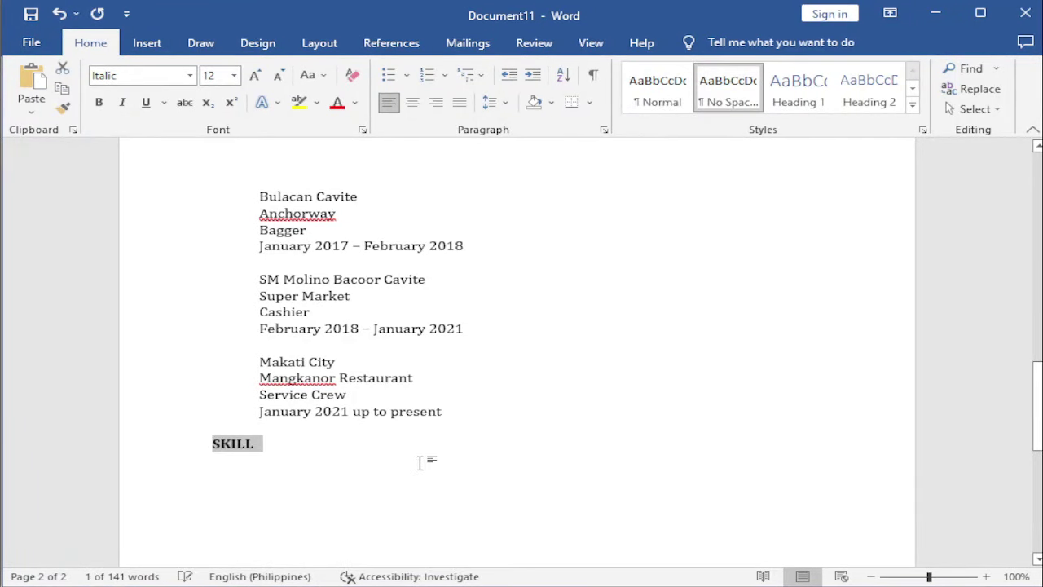
key(ctrl+b)
key(ctrl+u)
click(281, 451)
key(Return)
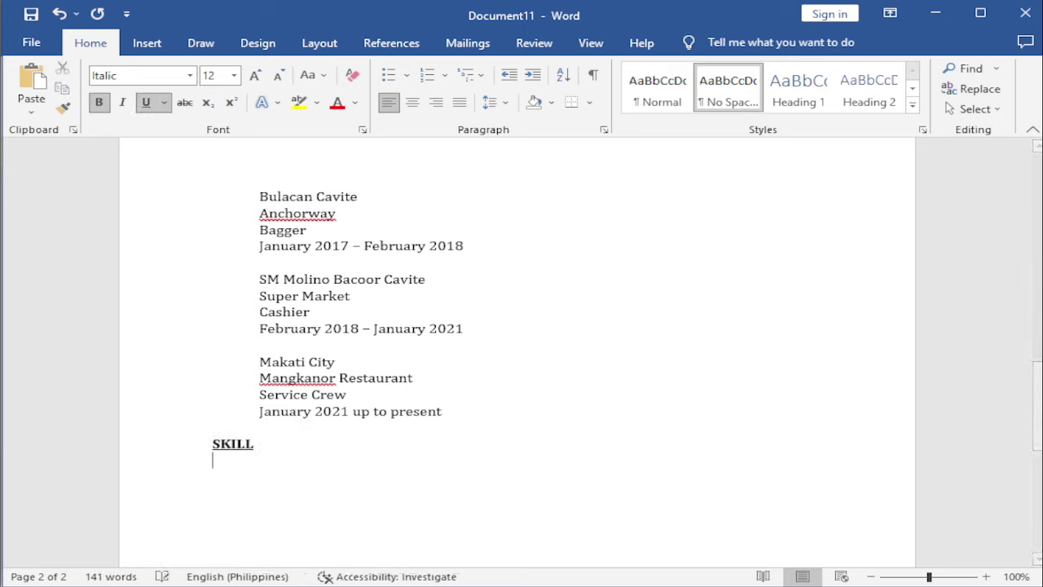
key(Tab)
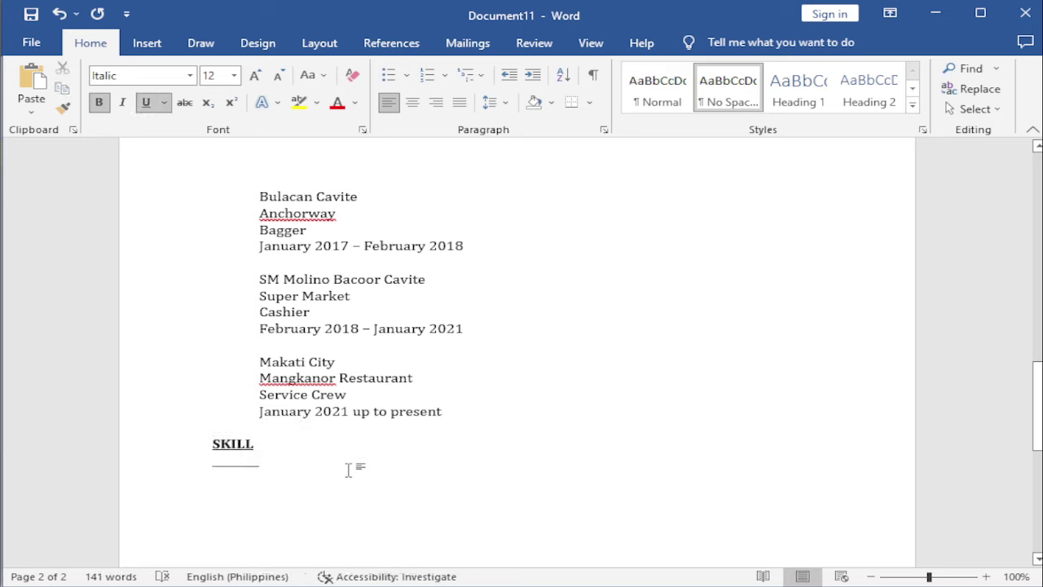
key(BackSpace)
key(ctrl+u)
key(ctrl+b)
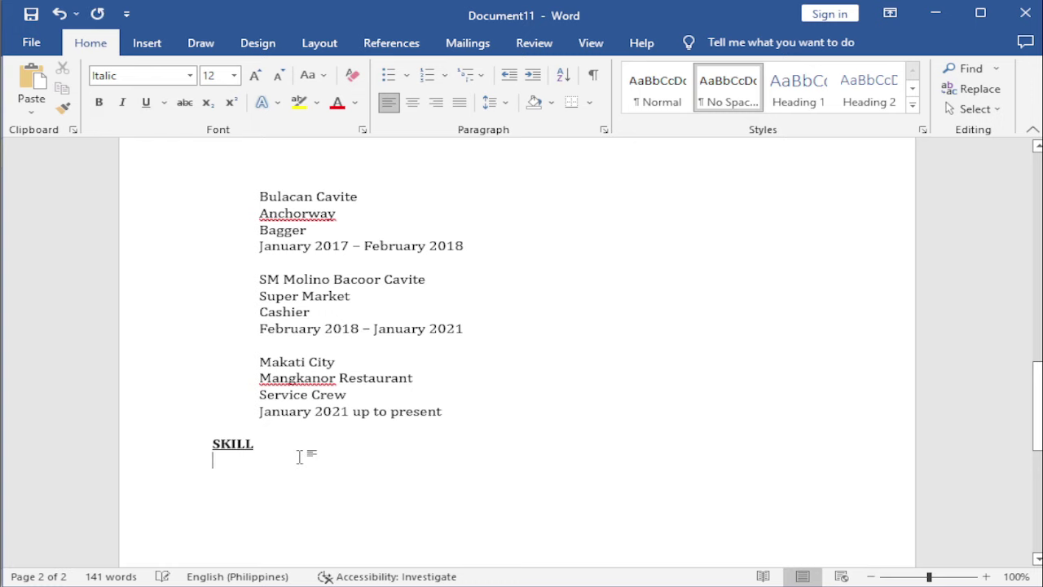
Step: Indent the line below SKILL and enter the first skill, 'Dedicated & Trusted'
click(532, 75)
text(Dedicate )
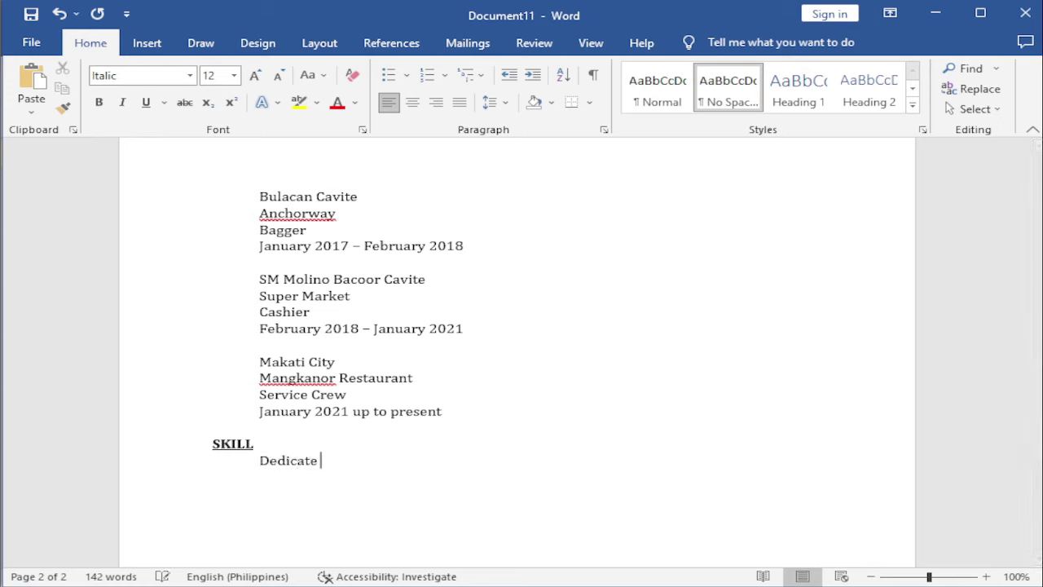
text( & Tru)
key(BackSpace)
key(BackSpace)
text(rusted)
key(BackSpace)
key(BackSpace)
text(ted)
key(Return)
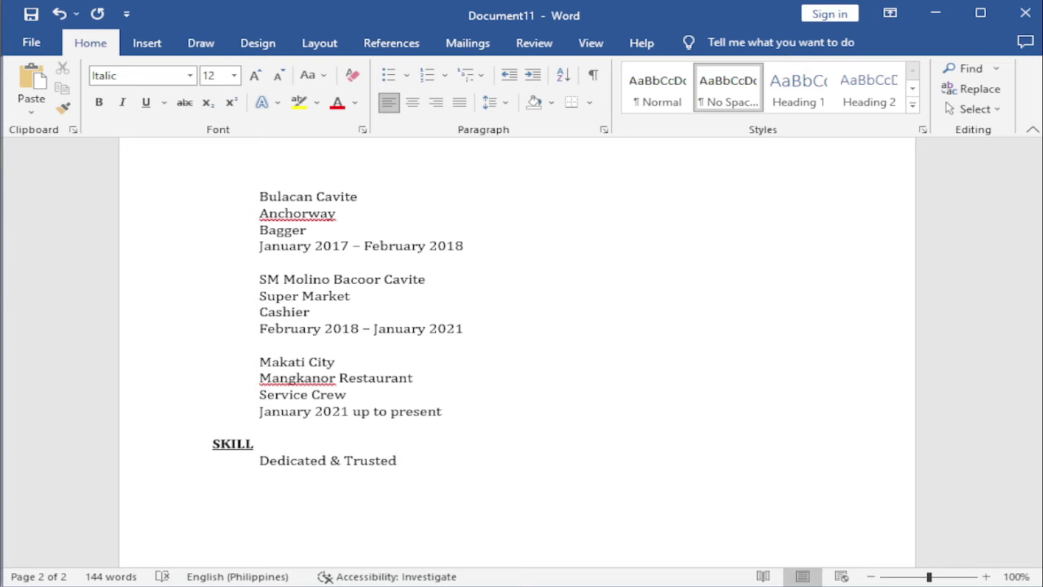
Step: Add the skills Multi-Tasking, Problem Solving and Flexible & Hardworking, each on its own line
text(Multitak)
text(n)
key(BackSpace)
key(BackSpace)
key(BackSpace)
key(BackSpace)
key(BackSpace)
text(Tasking P)
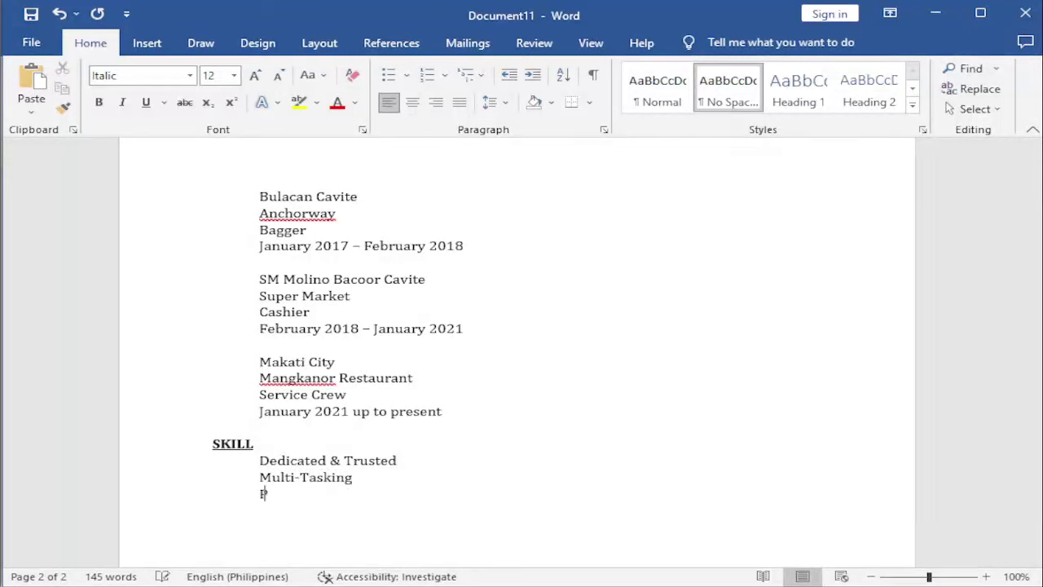
text(roblem)
text( Solving F)
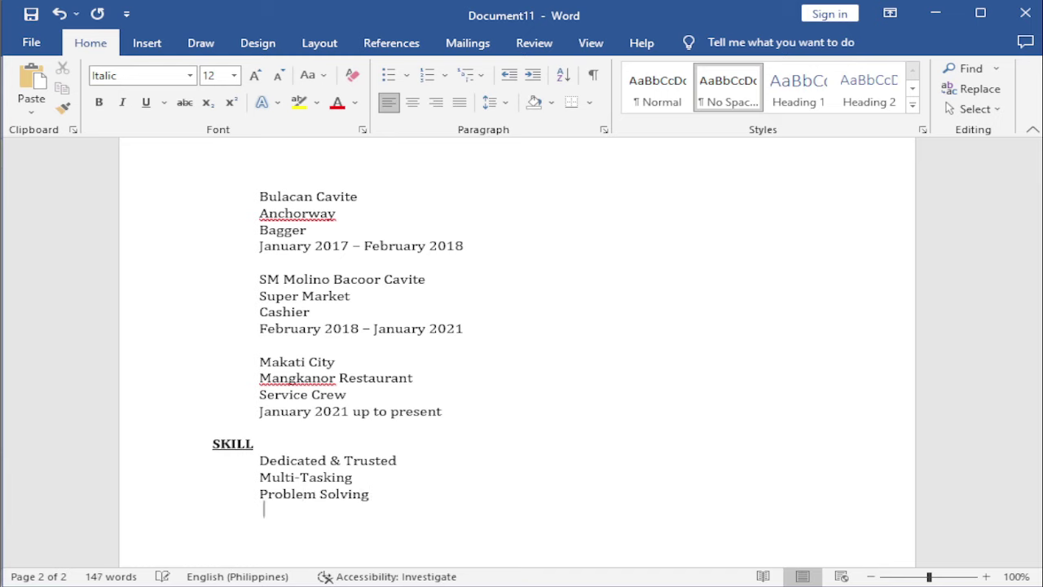
text(lexi)
text(ble & Ha)
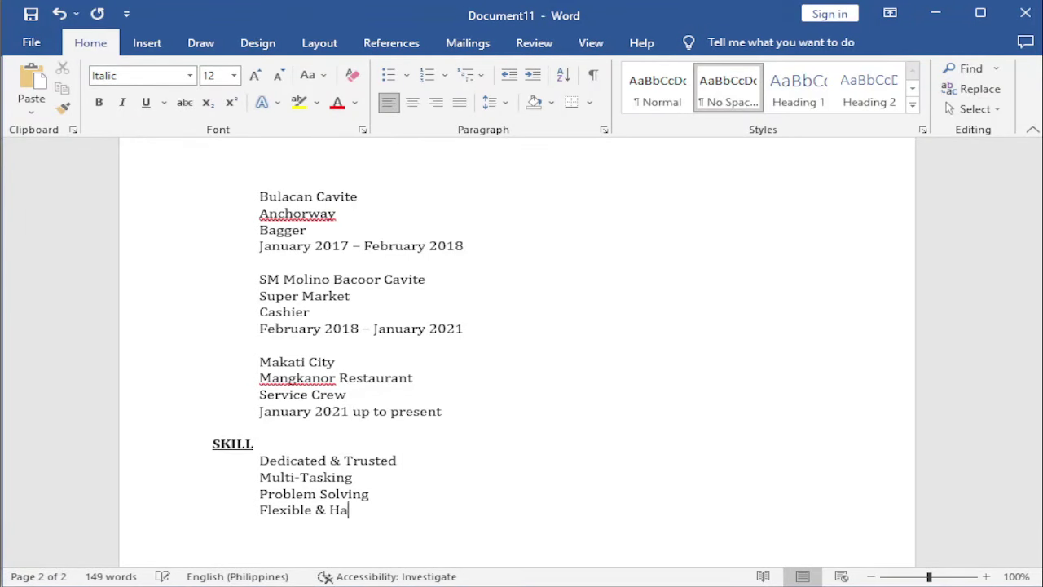
text(rdworking)
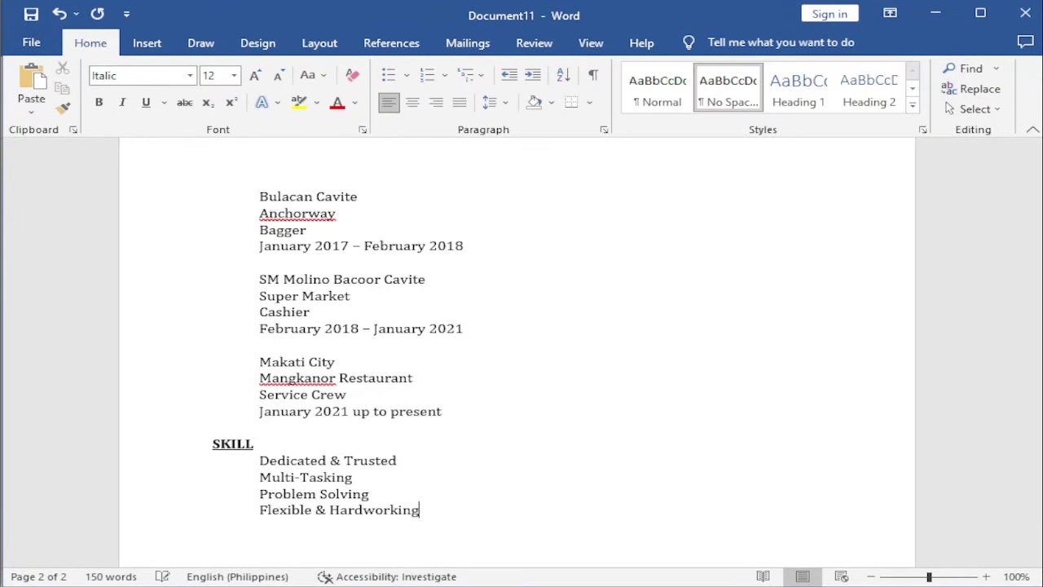
key(Return)
text(\)
key(BackSpace)
Step: Apply arrow bullets, matching the Objective line's style, to the four skills
scroll(445, 510, up, 2)
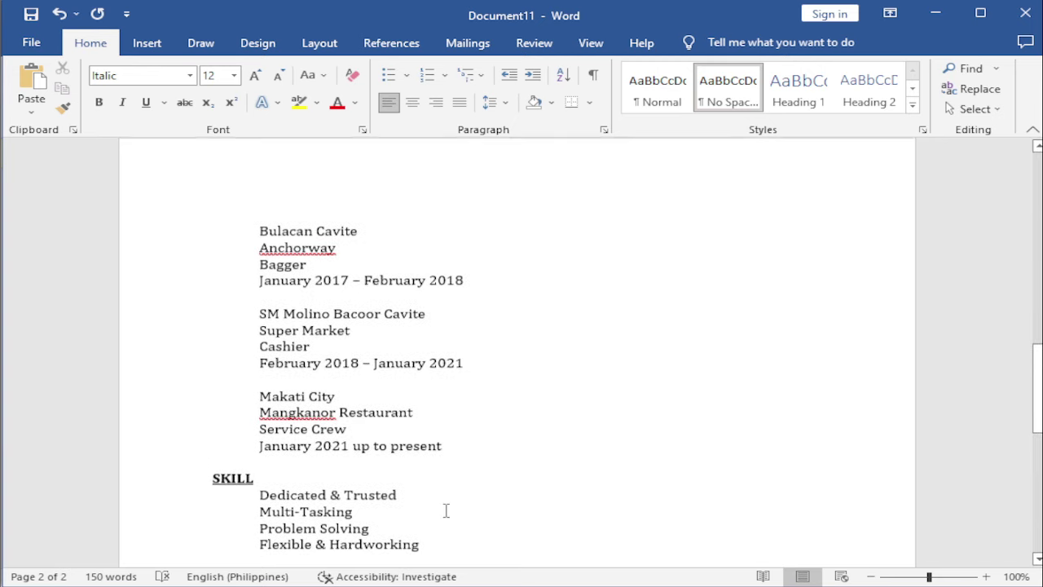
scroll(439, 308, down, 1)
scroll(439, 308, up, 5)
scroll(439, 307, up, 5)
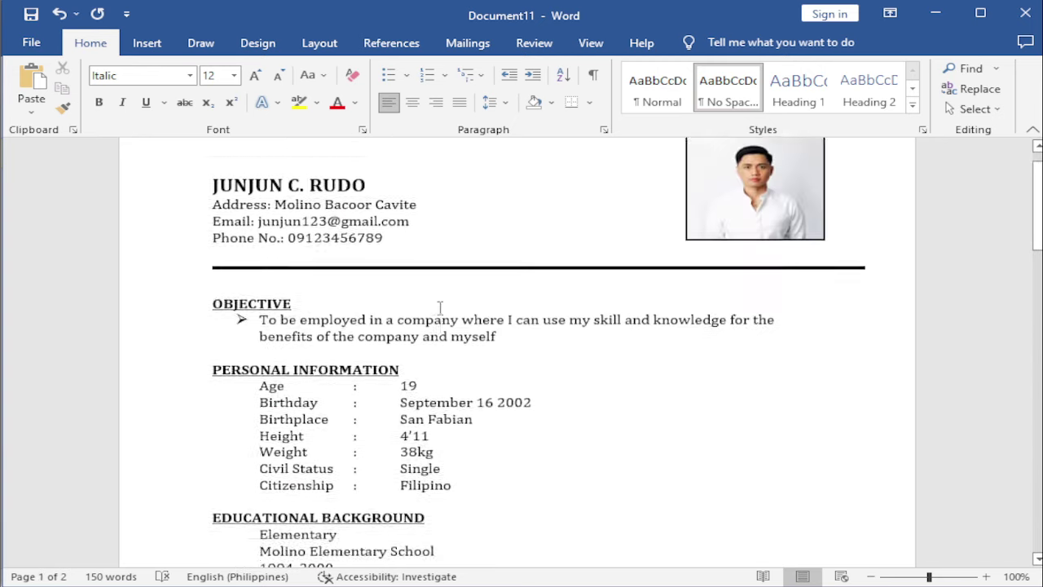
scroll(440, 307, down, 1)
click(258, 294)
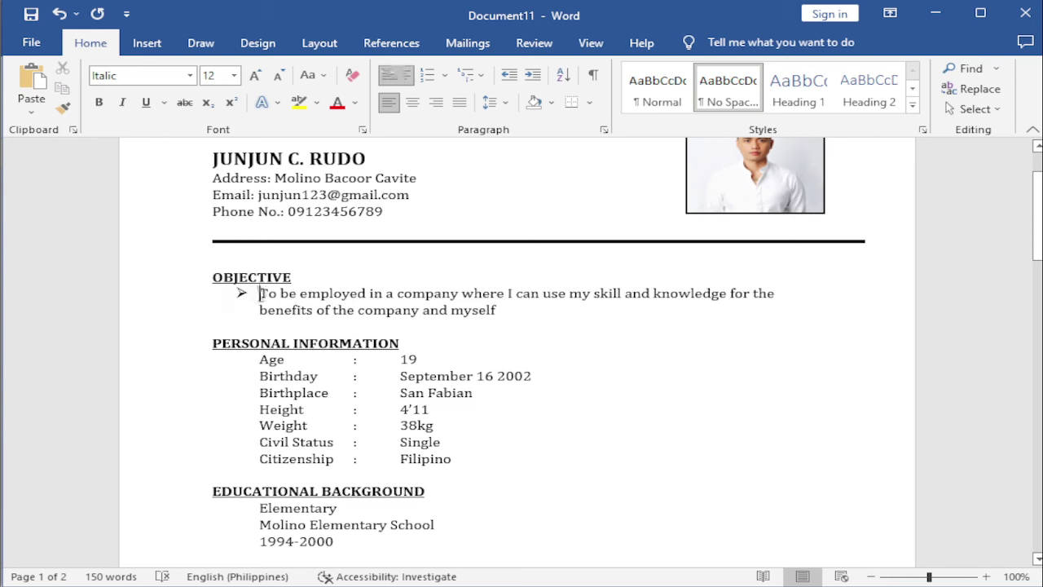
scroll(228, 367, down, 1)
scroll(292, 424, down, 7)
scroll(293, 425, down, 9)
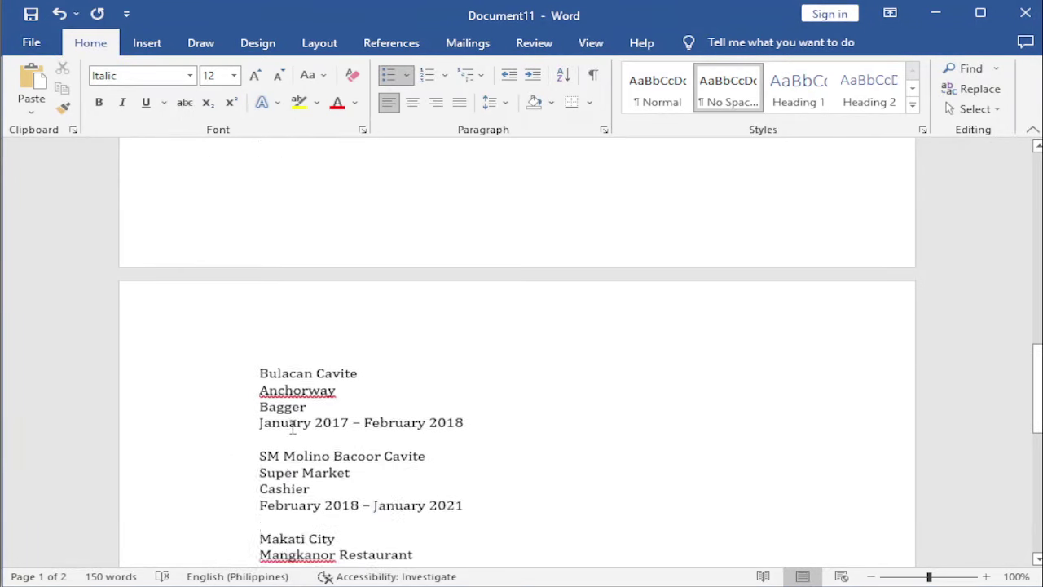
scroll(405, 412, down, 4)
mouse_move(405, 413)
mouse_down()
mouse_move(351, 371)
mouse_move(259, 350)
mouse_up()
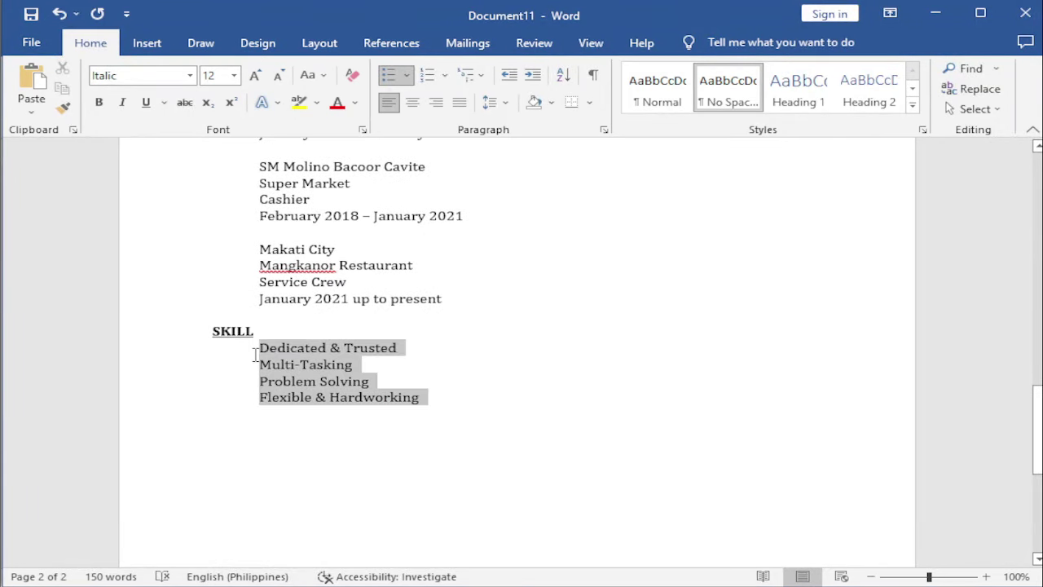
click(411, 75)
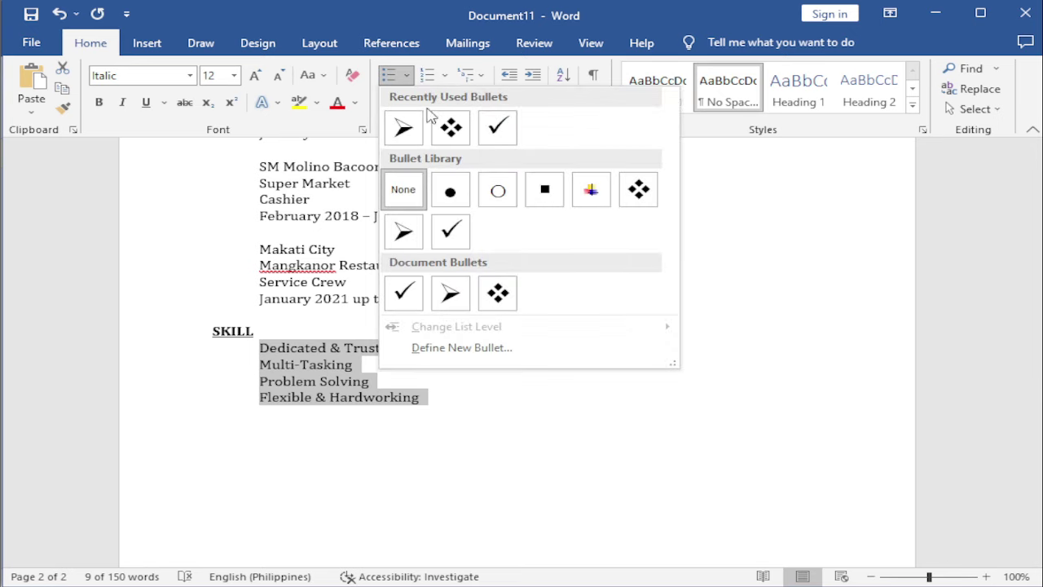
click(403, 129)
Step: Decrease the indent of the bulleted skills so they align with the text above
scroll(302, 335, up, 3)
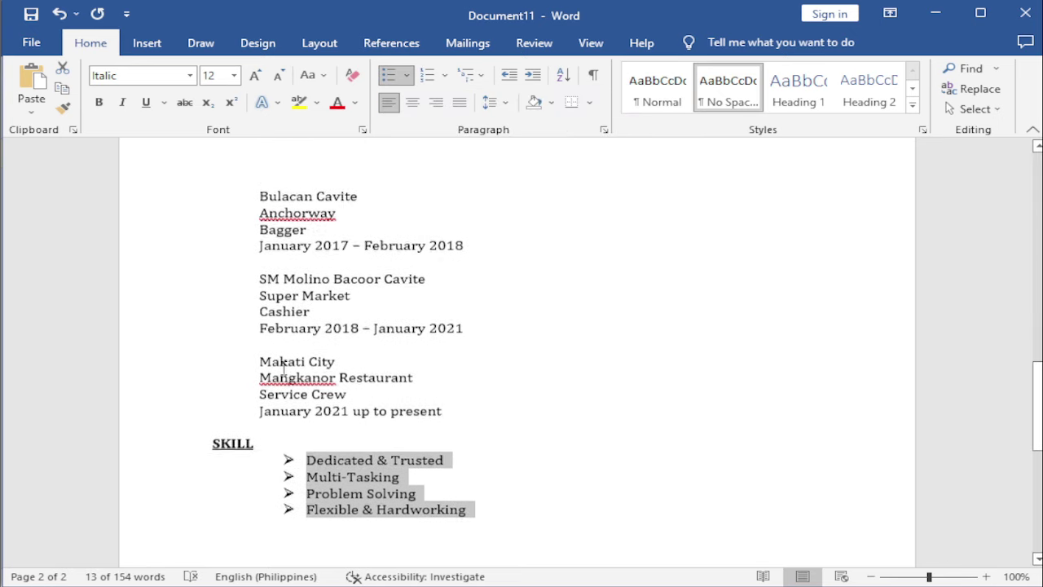
click(509, 75)
scroll(571, 375, down, 3)
click(446, 397)
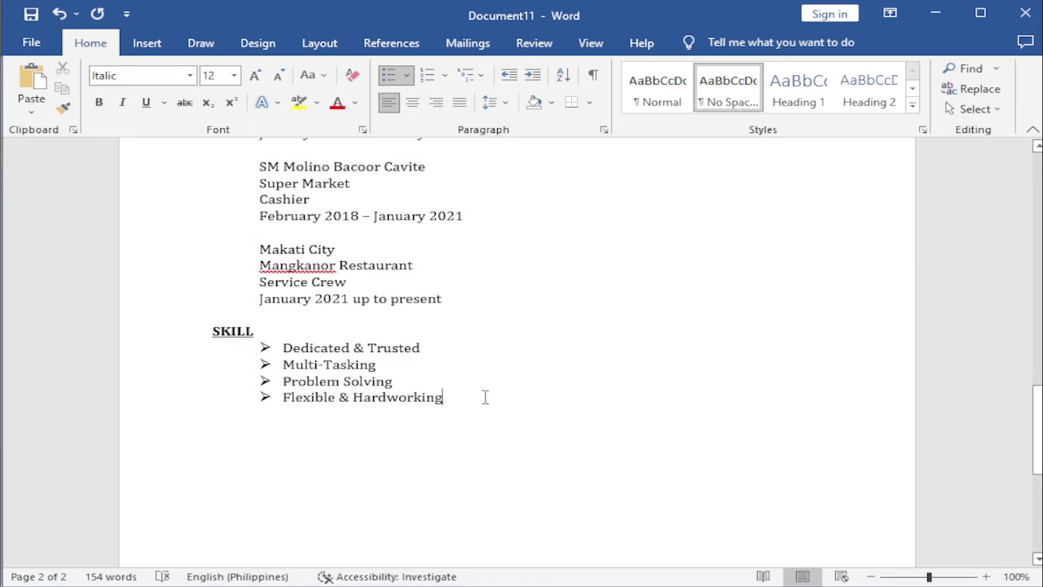
scroll(494, 399, down, 1)
scroll(494, 398, up, 3)
scroll(494, 407, up, 5)
scroll(494, 419, up, 5)
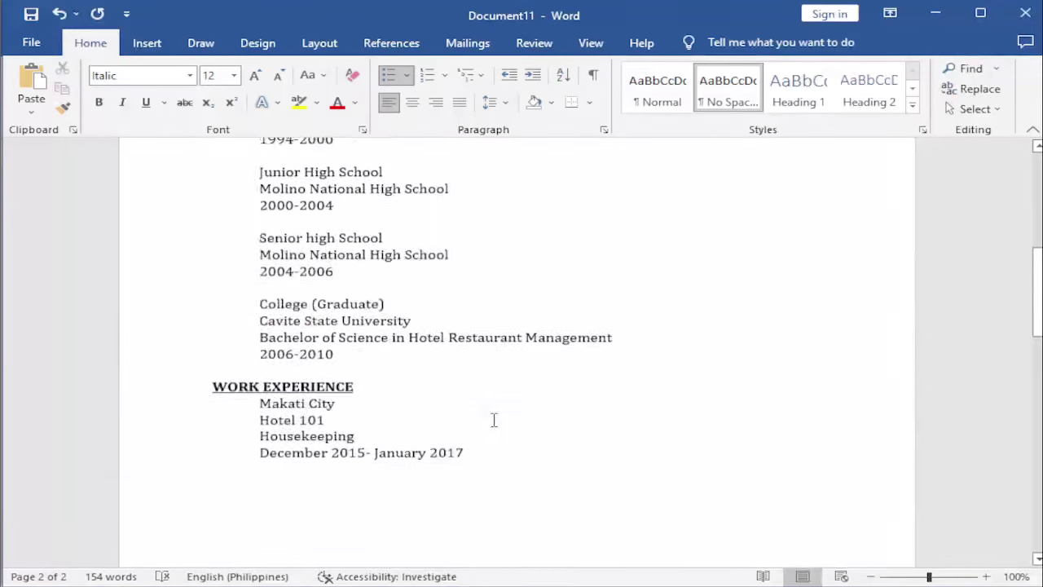
scroll(493, 419, up, 5)
scroll(497, 407, down, 4)
scroll(473, 387, down, 10)
scroll(424, 381, down, 5)
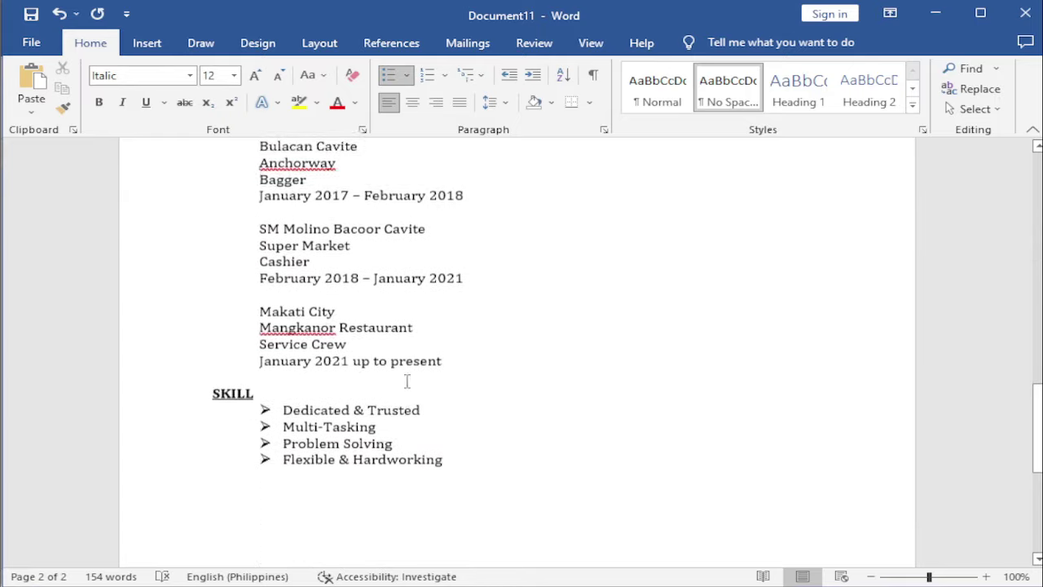
scroll(404, 399, down, 3)
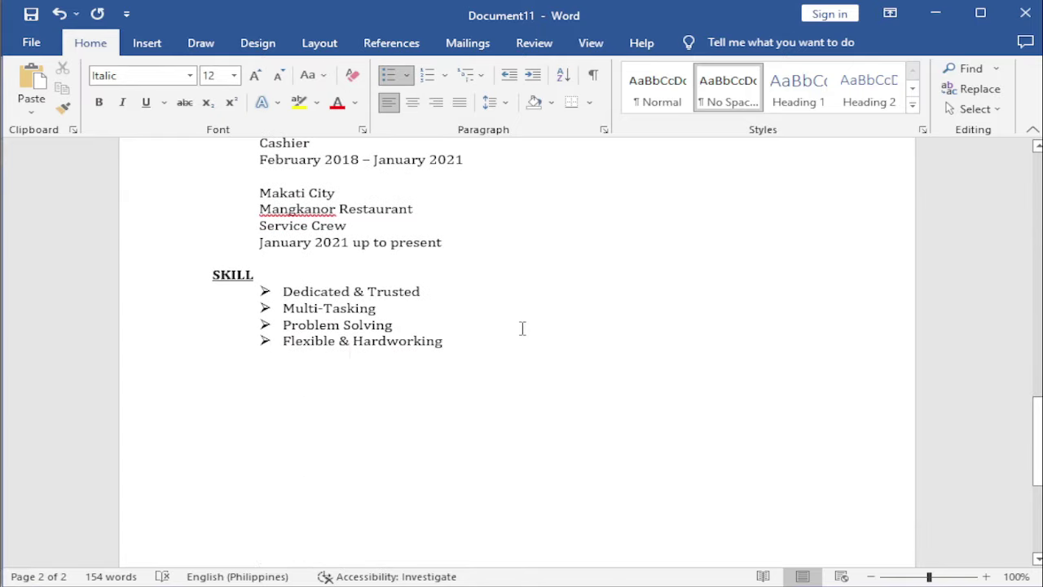
Step: End the bulleted list and type CHARACTER REFERENCE on a new line after a blank line
key(Return)
key(BackSpace)
key(BackSpace)
key(Return)
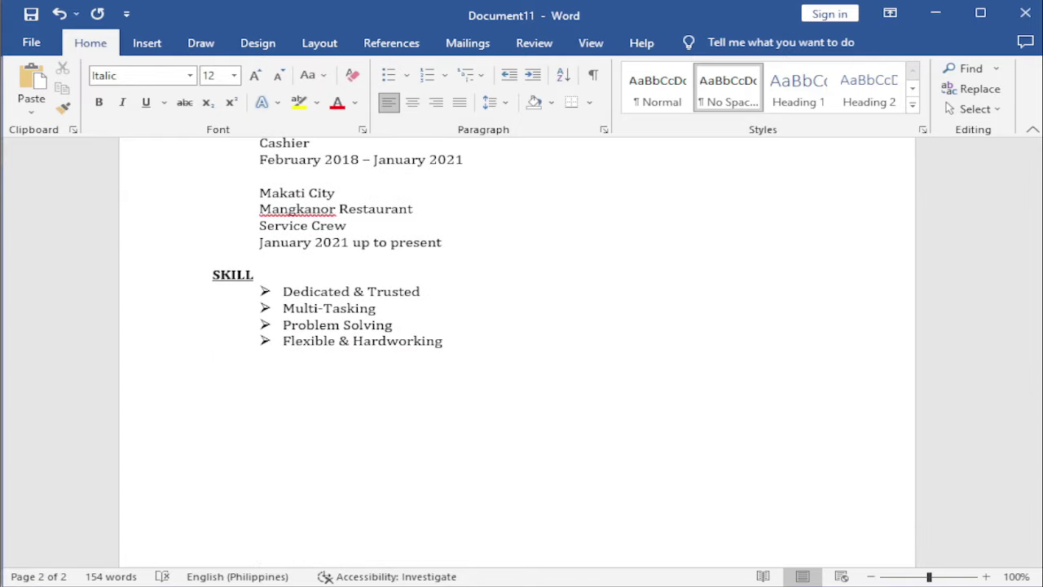
text(R)
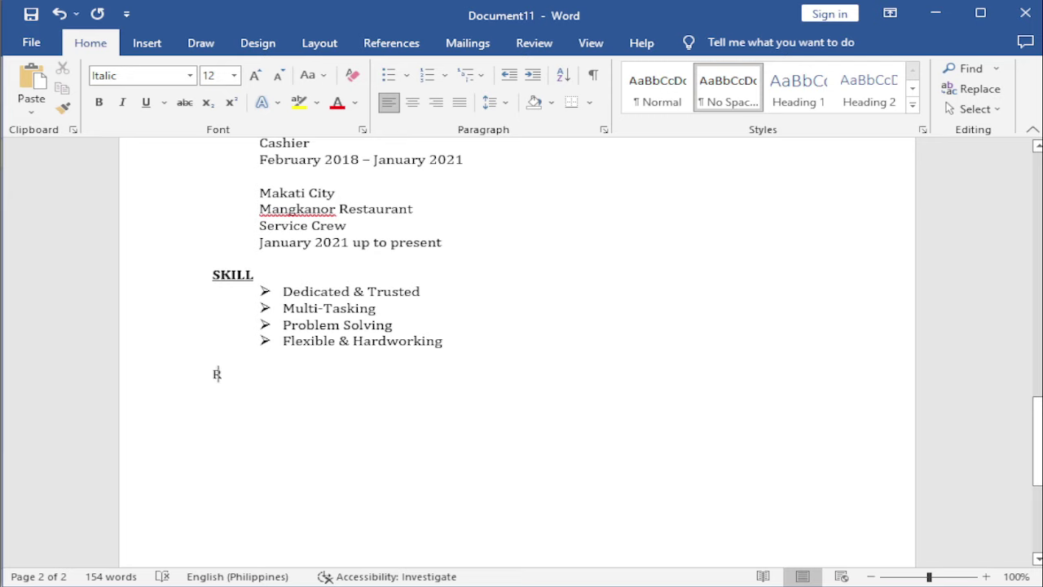
text(EFERENCE)
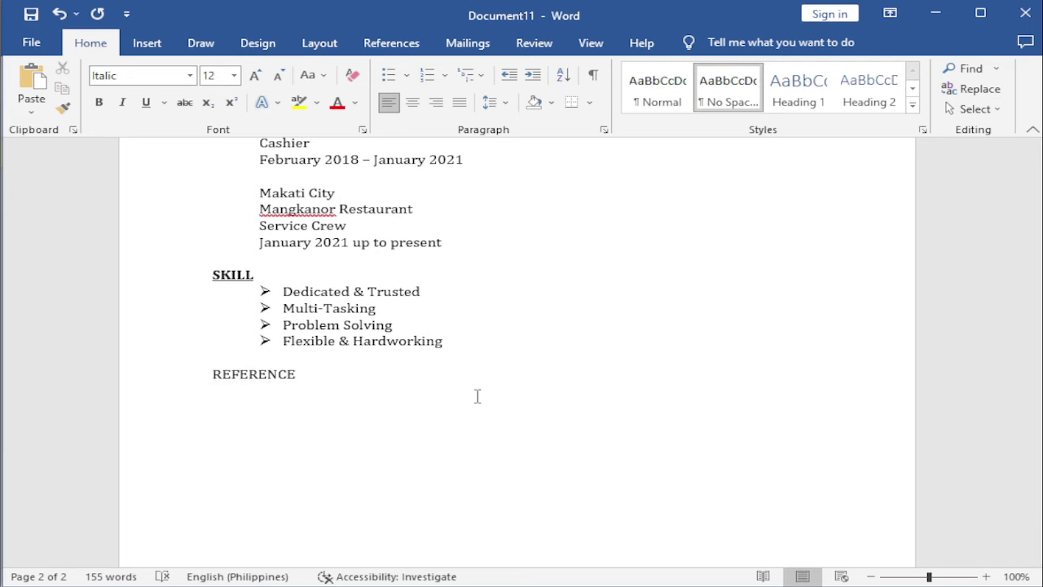
click(212, 374)
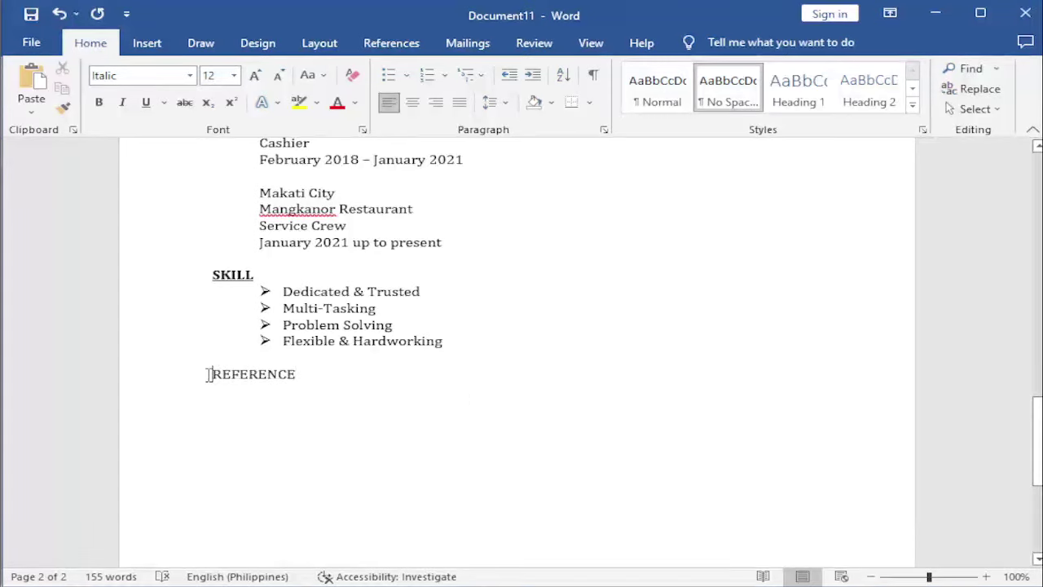
text(CHJA)
key(BackSpace)
key(BackSpace)
text(AR)
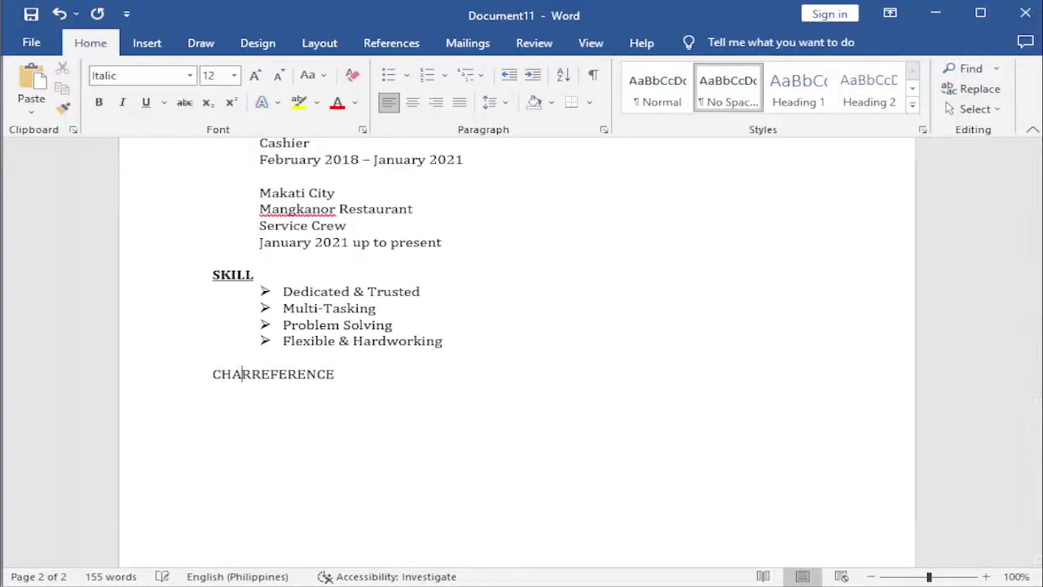
text(CAT)
key(BackSpace)
key(BackSpace)
key(BackSpace)
text(ACT)
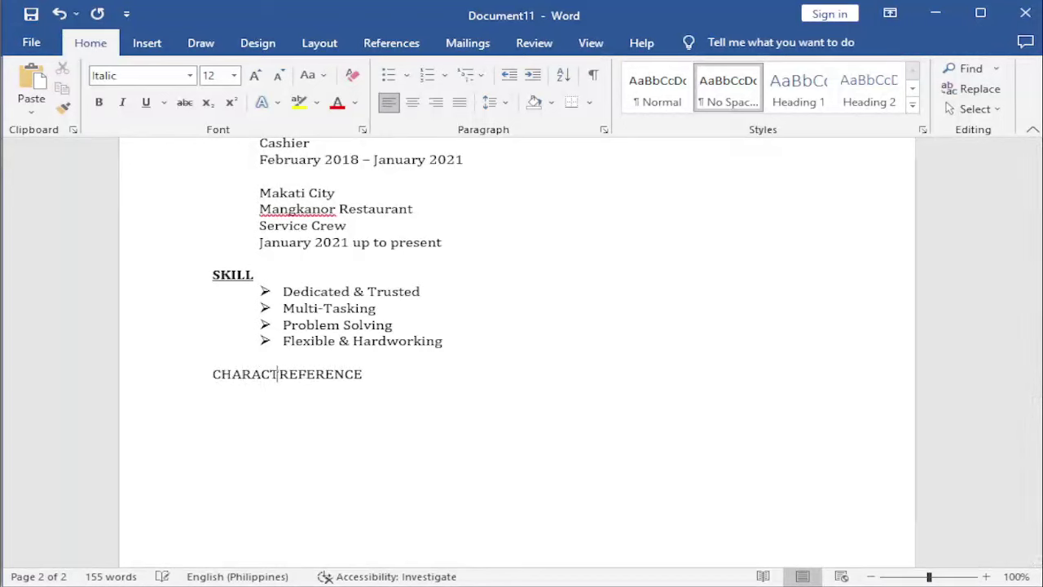
text(ER)
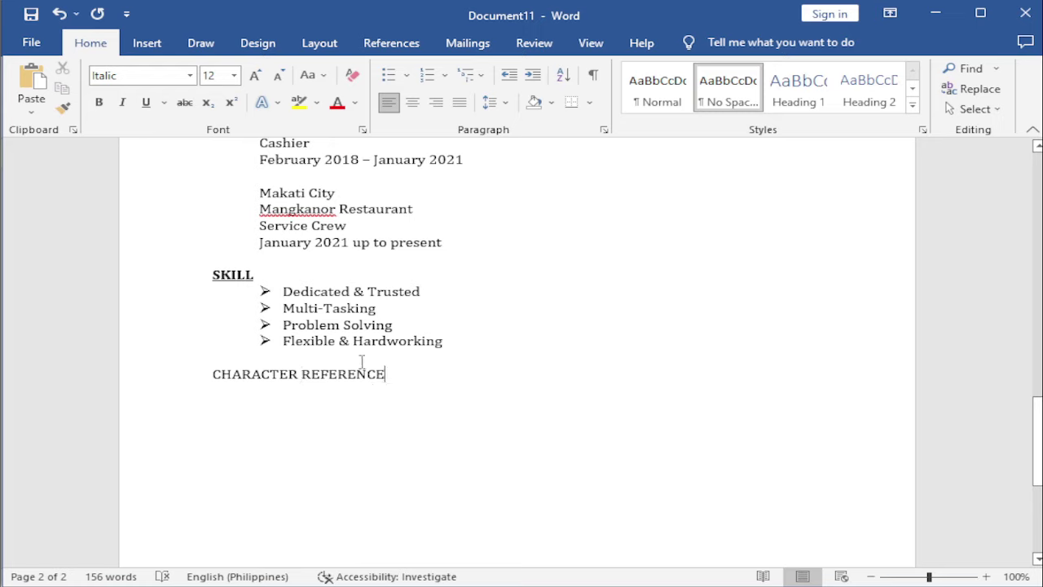
Step: Make the CHARACTER REFERENCE heading bold and underlined
mouse_move(385, 374)
mouse_down()
mouse_move(207, 359)
mouse_move(198, 373)
mouse_up()
key(ctrl+b)
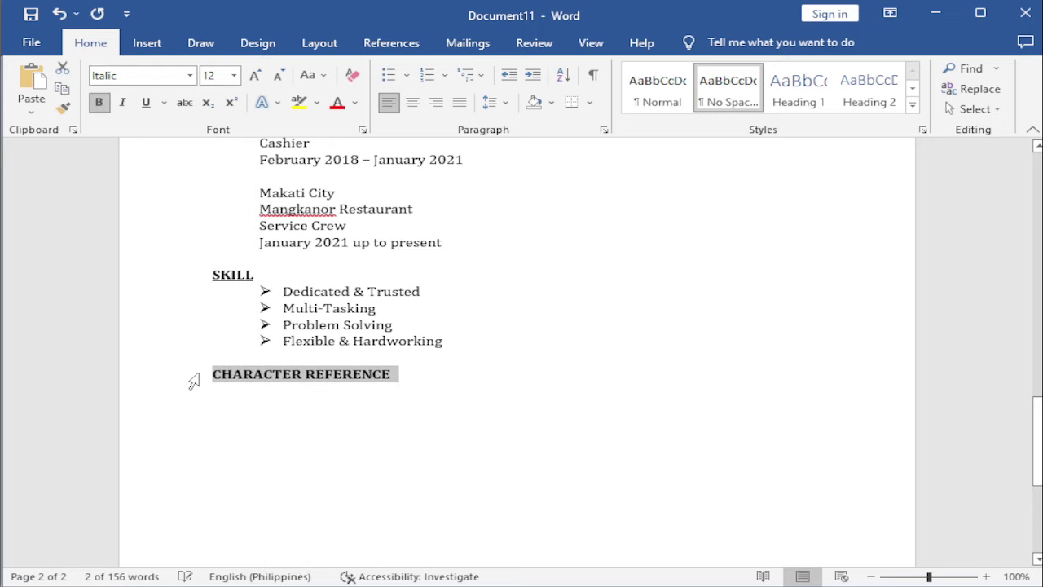
key(ctrl+u)
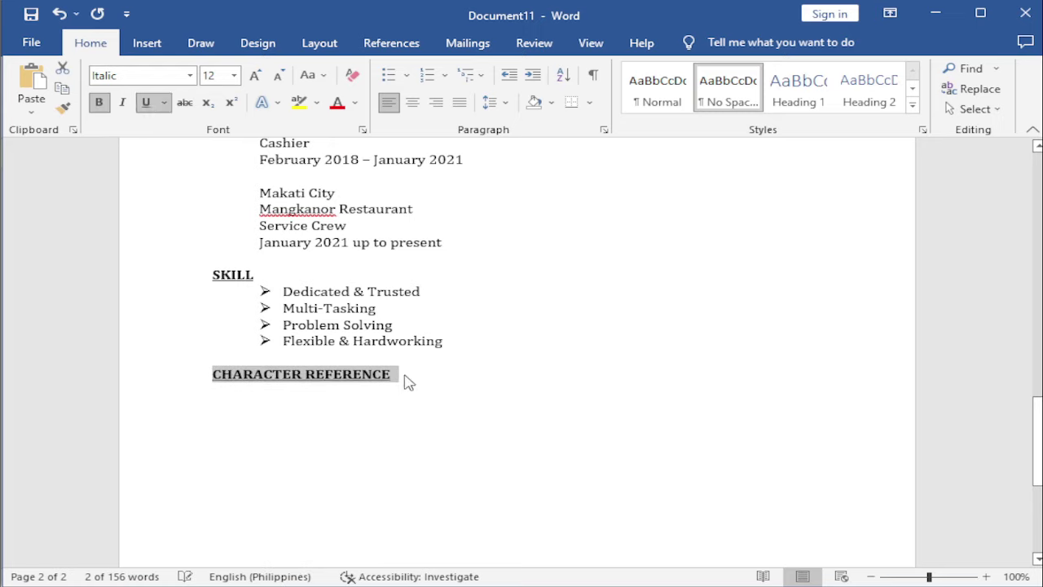
click(418, 386)
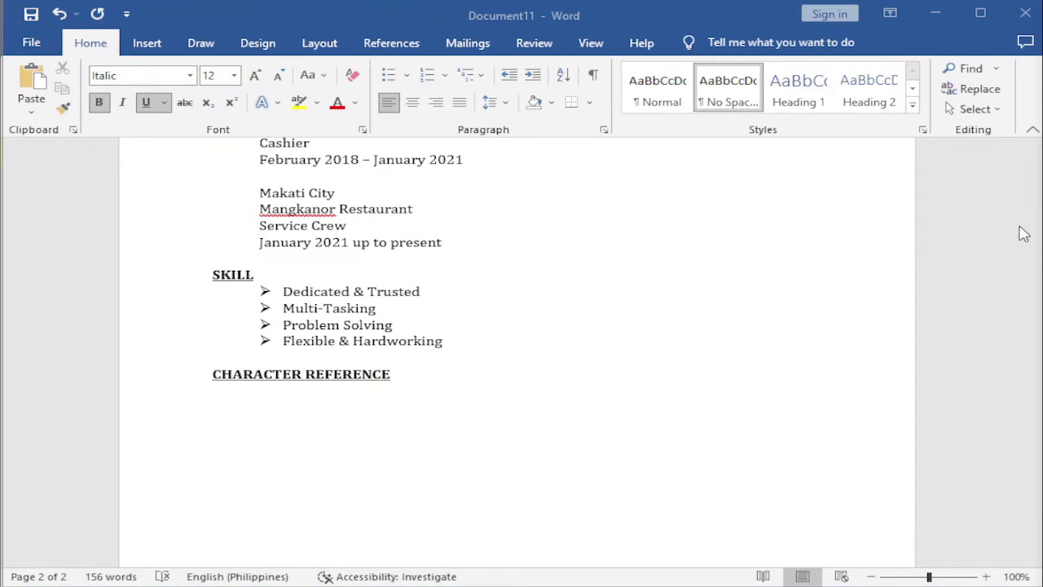
click(361, 402)
double_click(260, 391)
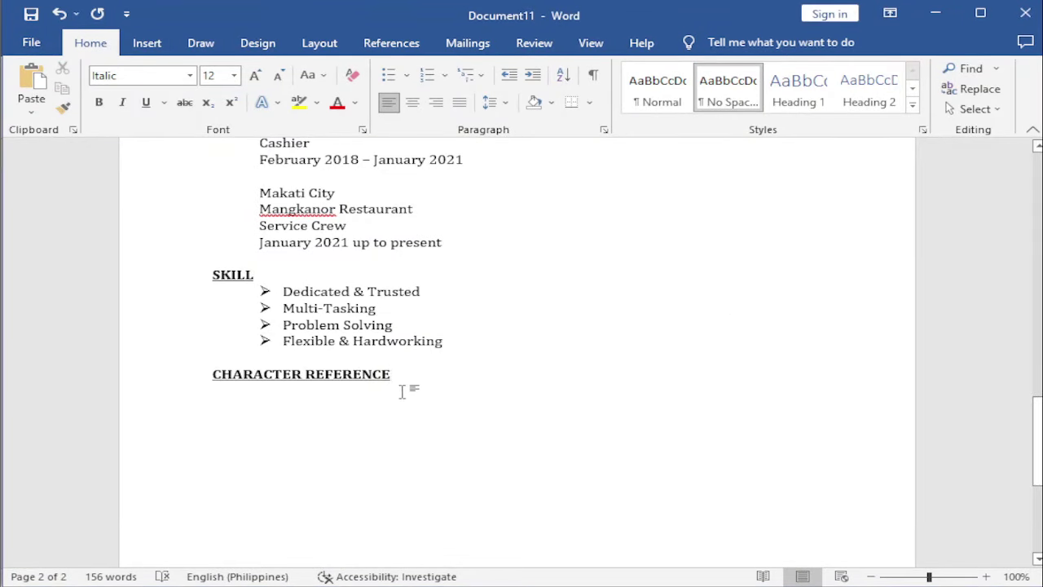
Step: Paste the four references, each with name, position and phone number, below the heading
key(ctrl+v)
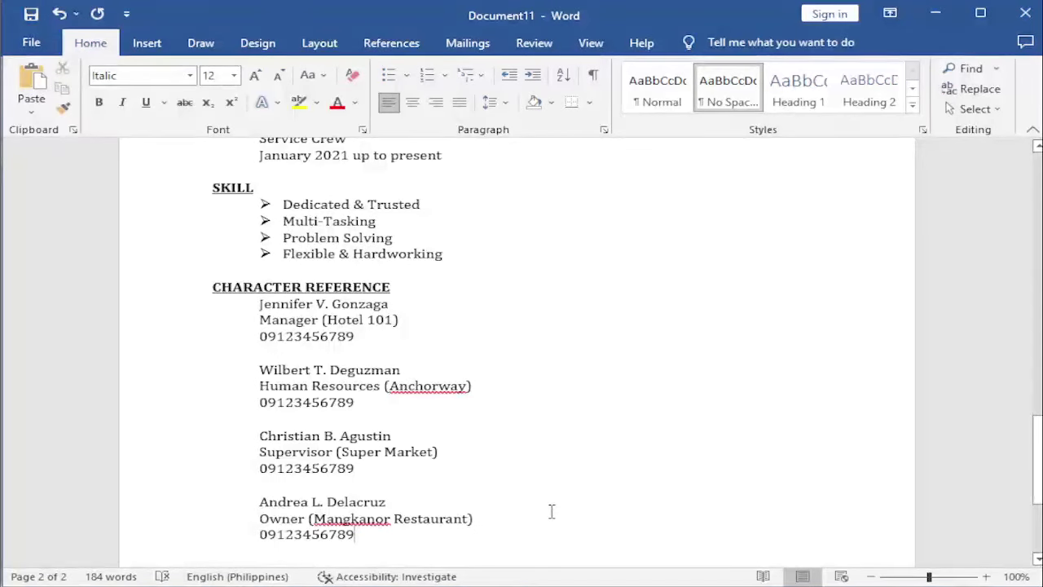
scroll(467, 478, up, 1)
scroll(461, 475, up, 2)
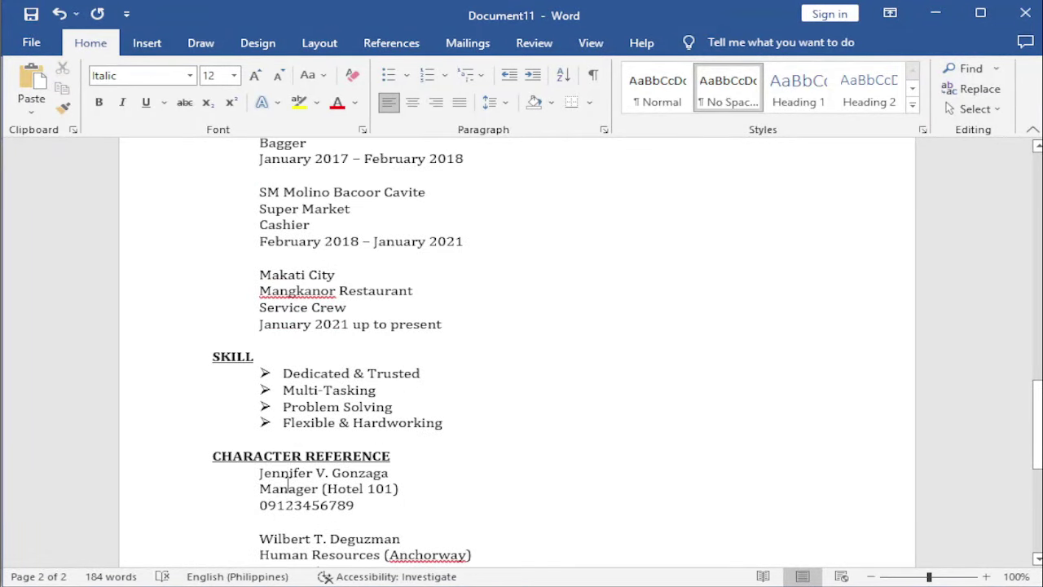
drag(260, 473, 391, 472)
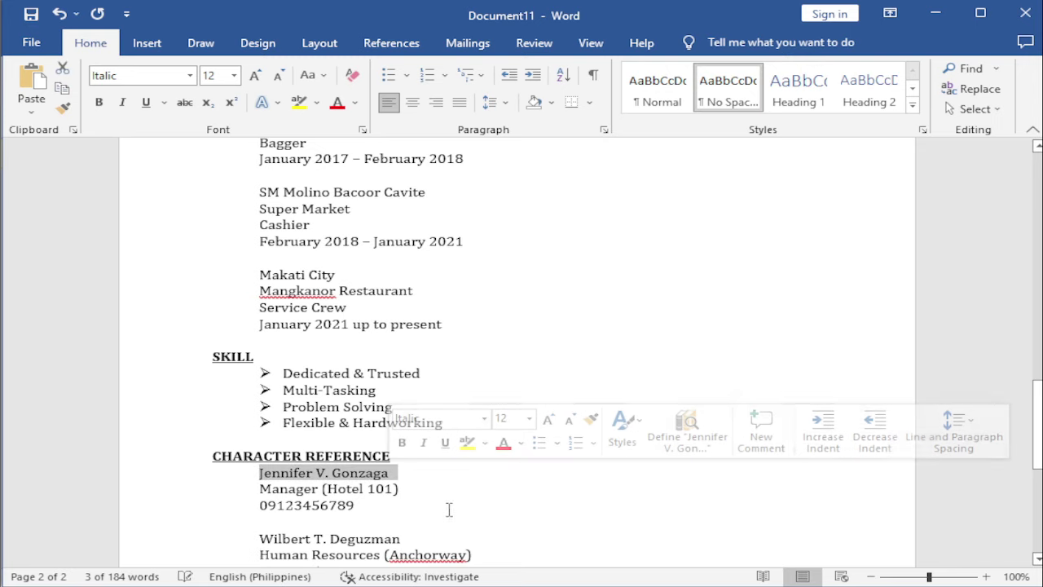
click(484, 526)
scroll(489, 529, up, 1)
scroll(500, 537, up, 1)
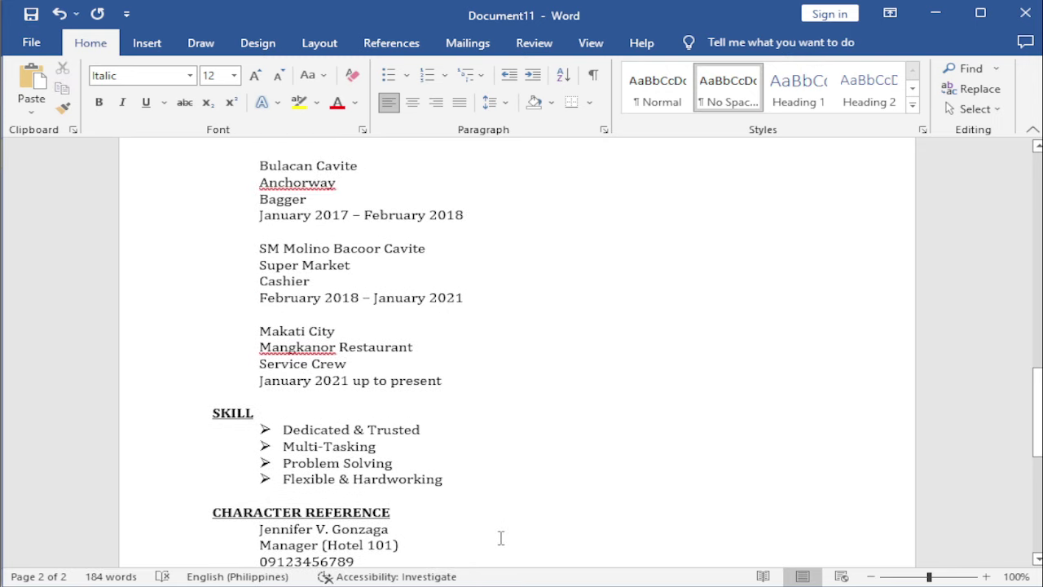
scroll(500, 537, down, 2)
scroll(500, 538, down, 1)
scroll(500, 538, down, 1)
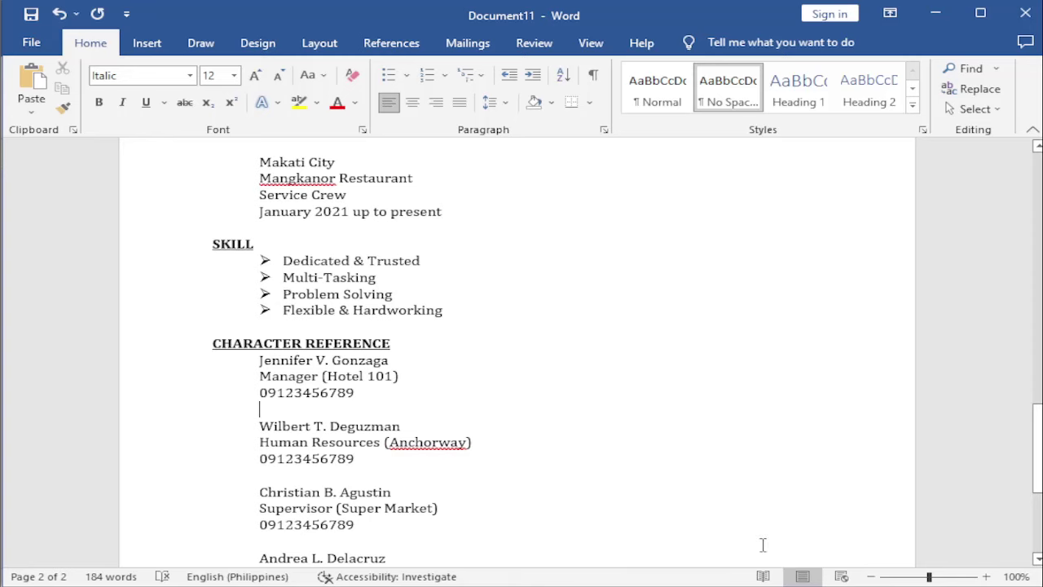
scroll(815, 479, up, 3)
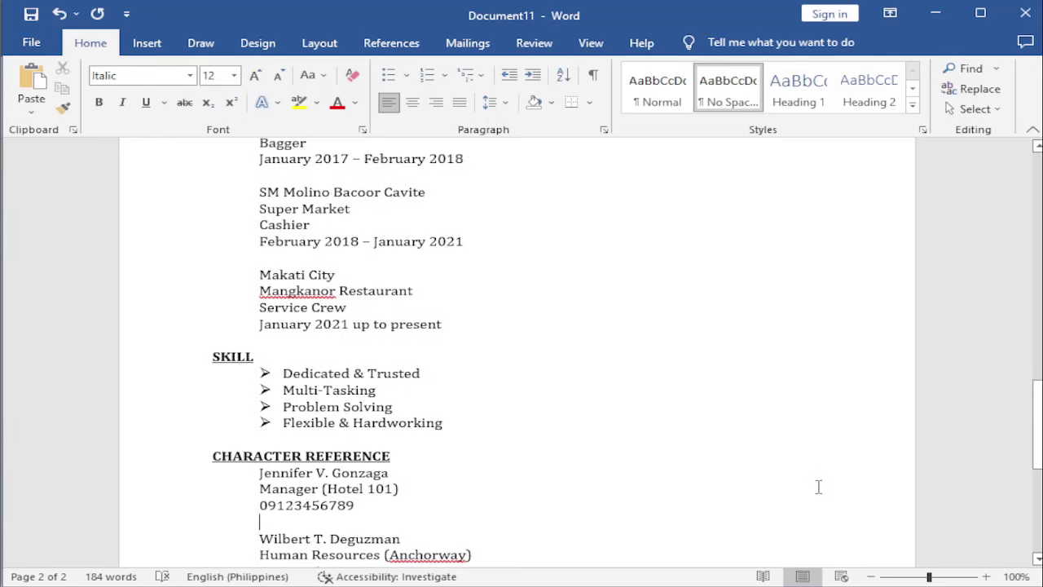
scroll(791, 474, down, 4)
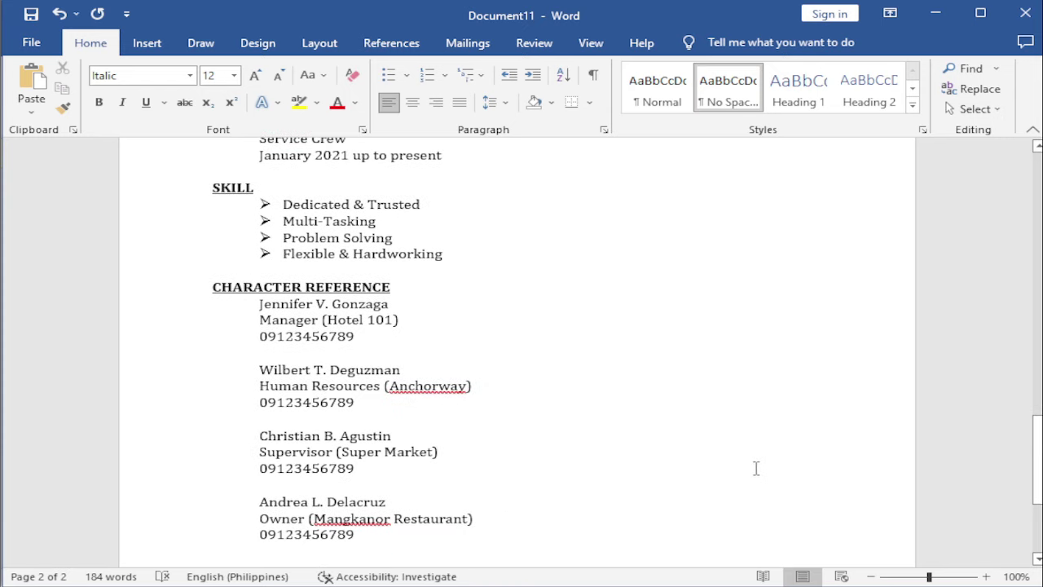
scroll(757, 468, down, 1)
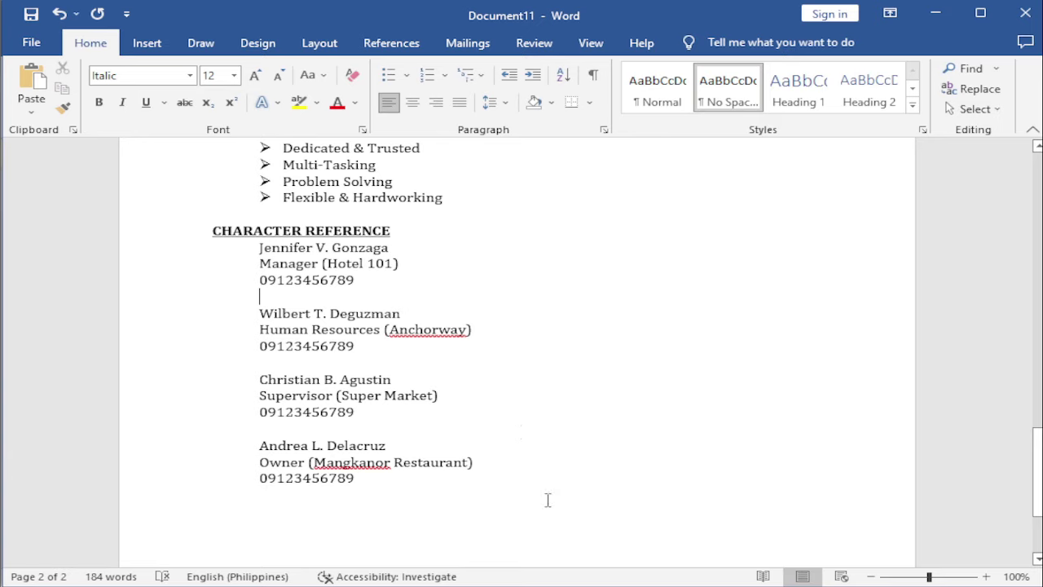
scroll(533, 497, up, 2)
scroll(530, 496, up, 3)
scroll(526, 495, up, 3)
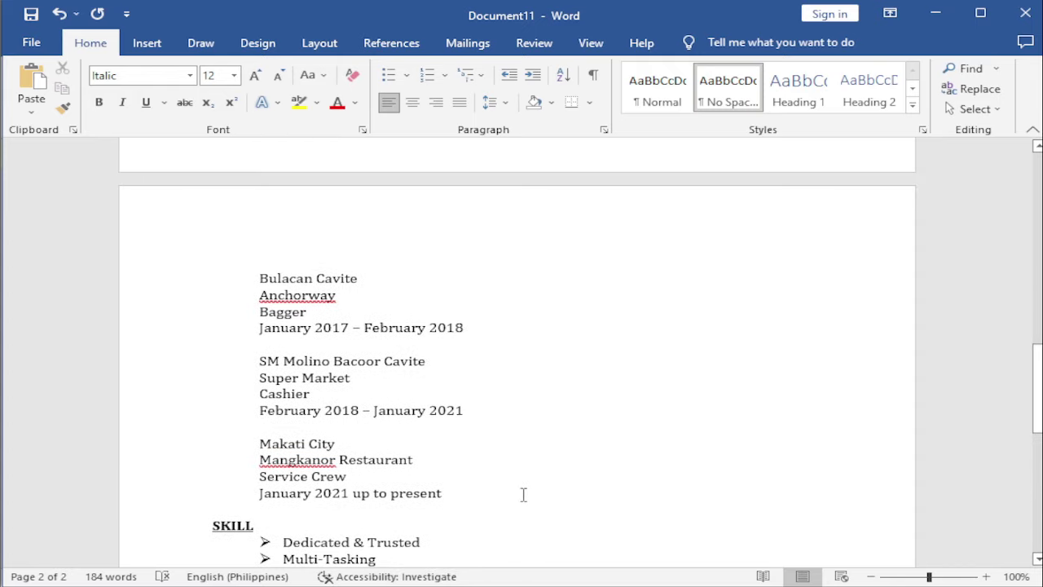
scroll(489, 460, down, 4)
scroll(461, 429, down, 5)
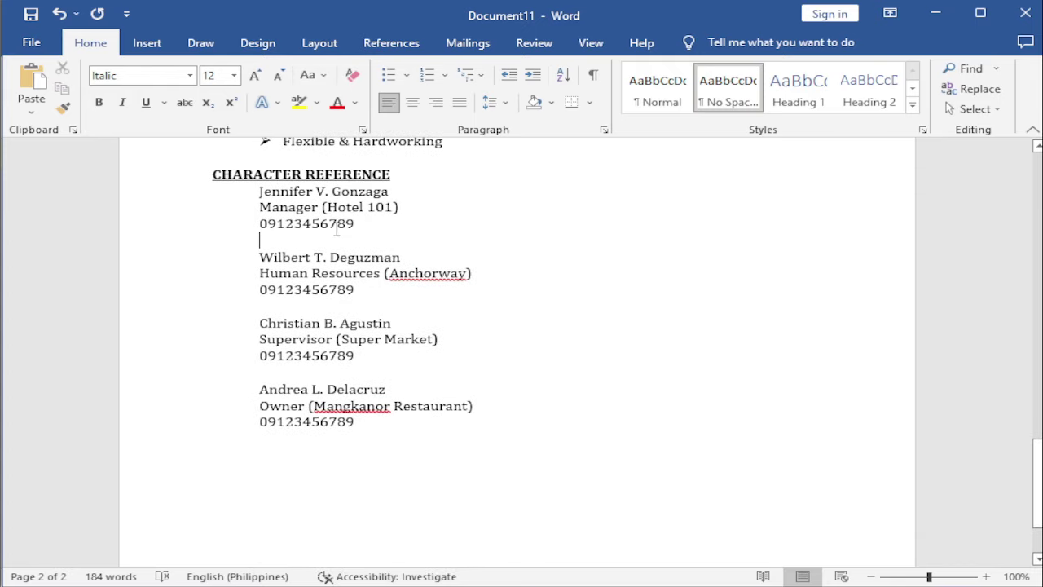
double_click(298, 208)
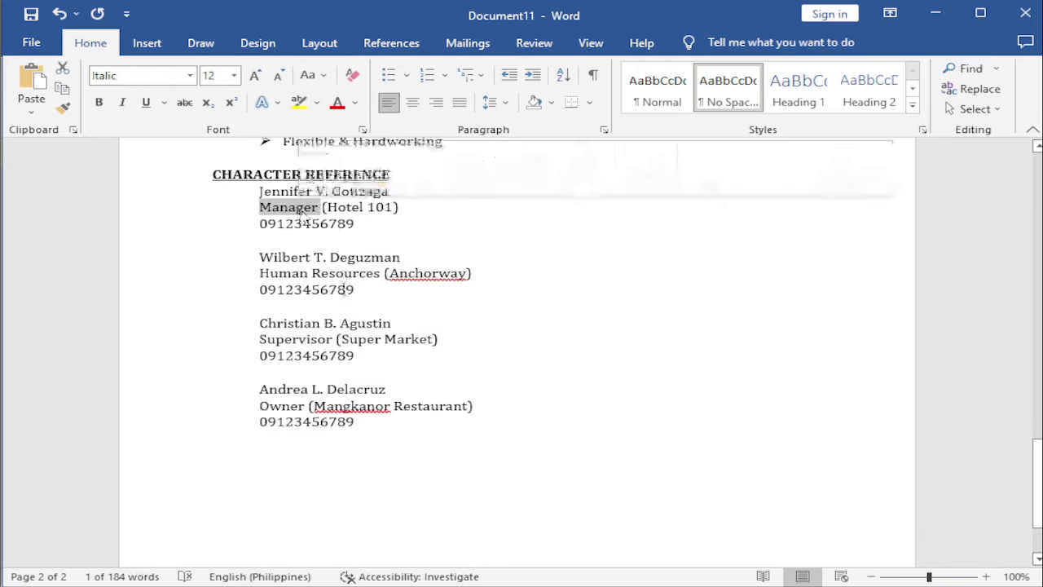
click(335, 274)
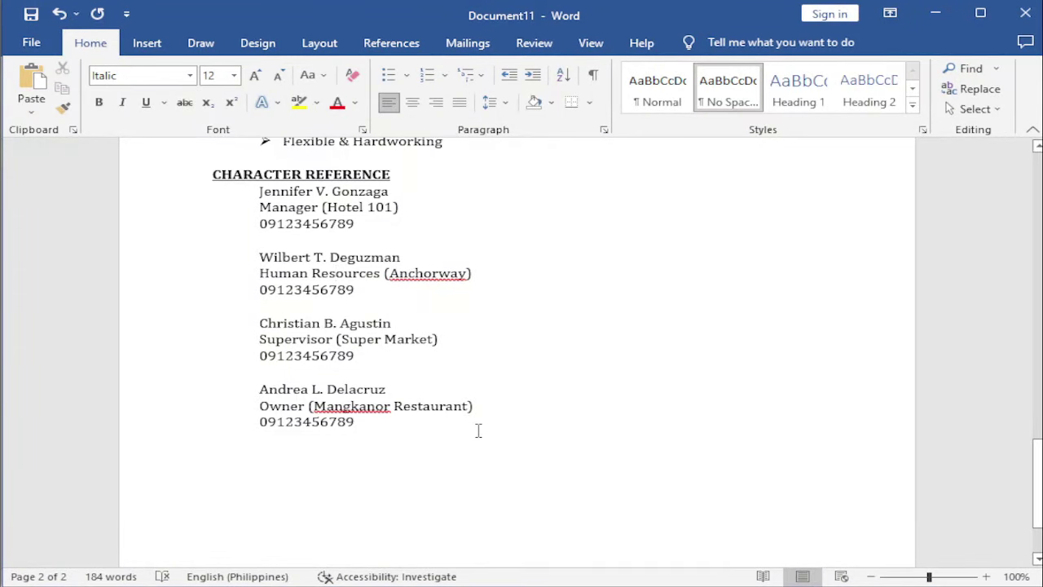
Step: Review the character references, briefly selecting the reference names and the Human Resources title
scroll(479, 431, up, 1)
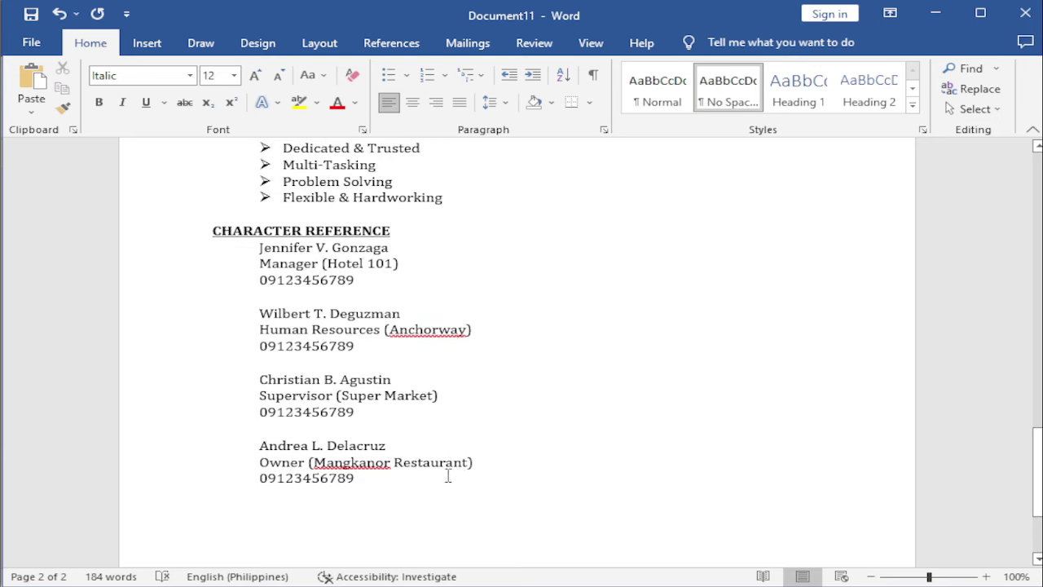
scroll(447, 476, up, 2)
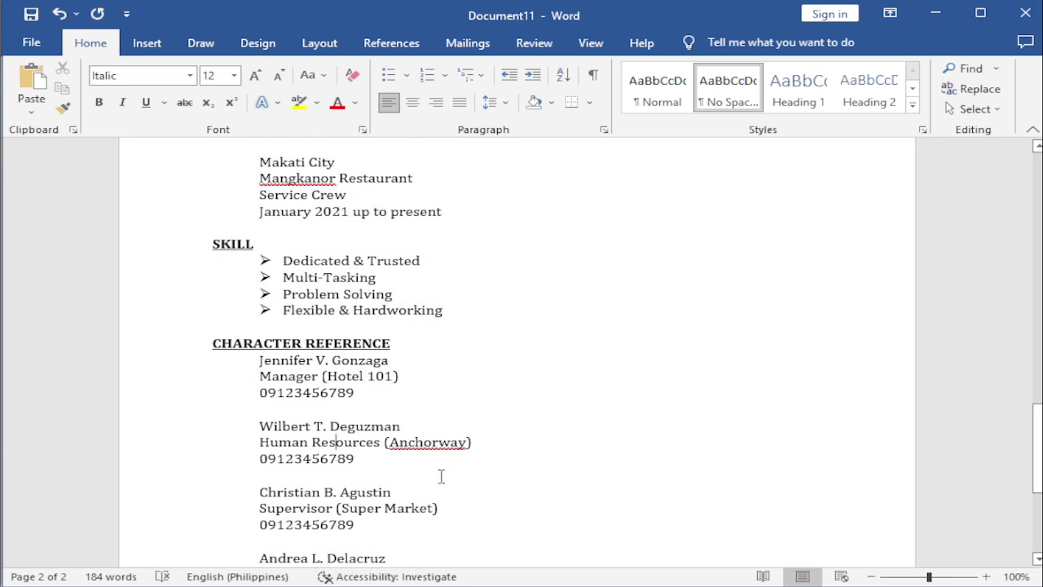
scroll(441, 476, down, 1)
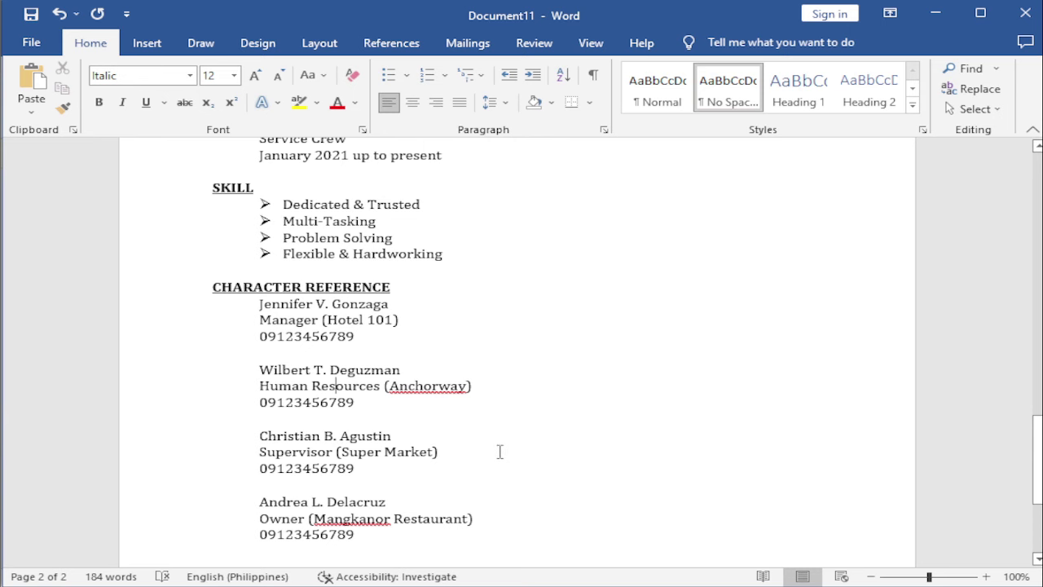
scroll(500, 451, down, 1)
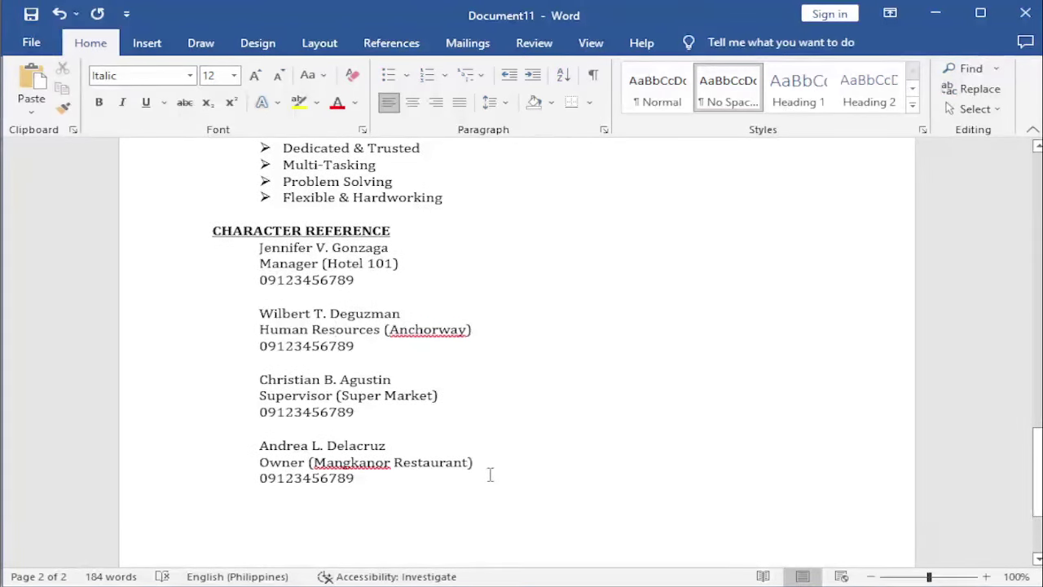
scroll(490, 474, down, 3)
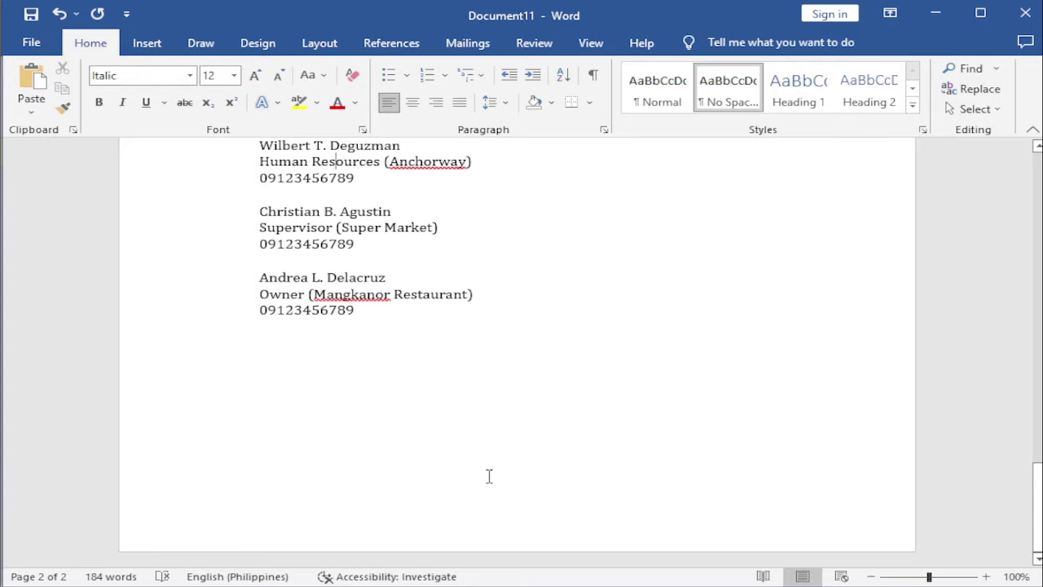
scroll(489, 476, up, 2)
scroll(488, 475, up, 2)
scroll(486, 475, up, 3)
scroll(486, 473, up, 1)
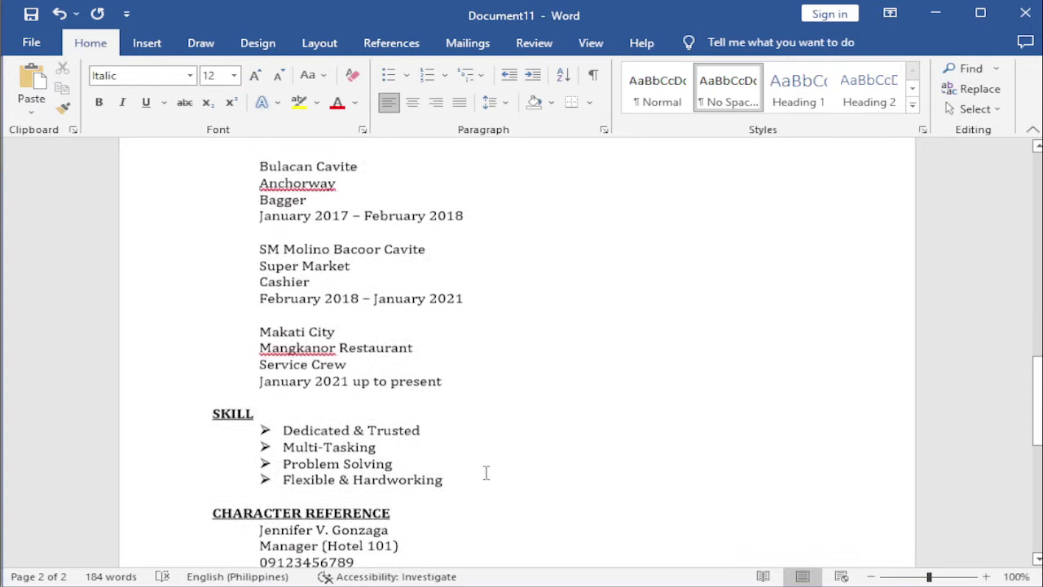
scroll(485, 473, up, 4)
scroll(484, 472, up, 10)
scroll(484, 473, up, 5)
scroll(483, 470, up, 3)
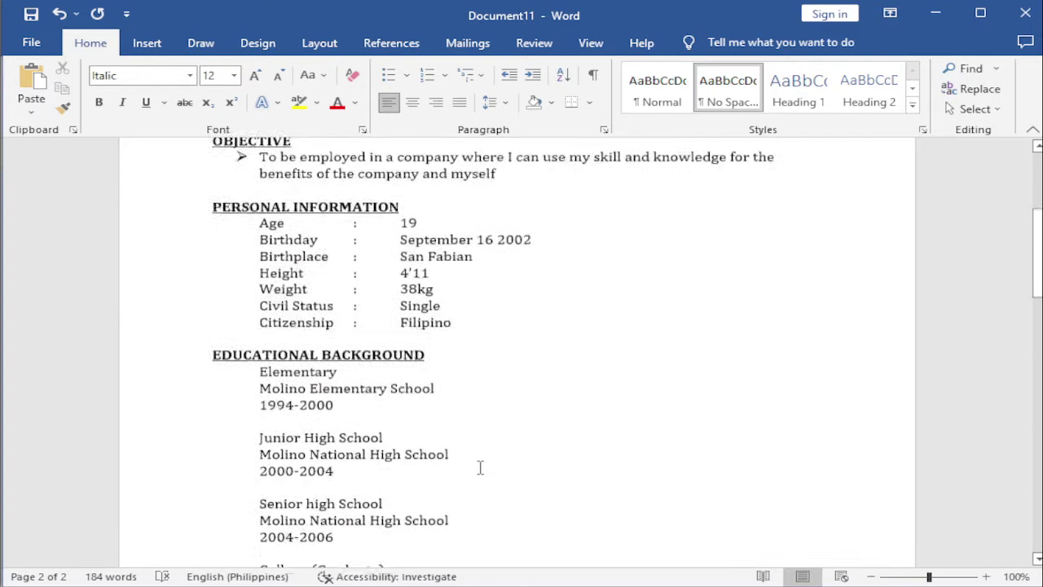
scroll(469, 440, down, 6)
scroll(457, 415, down, 5)
scroll(449, 419, down, 1)
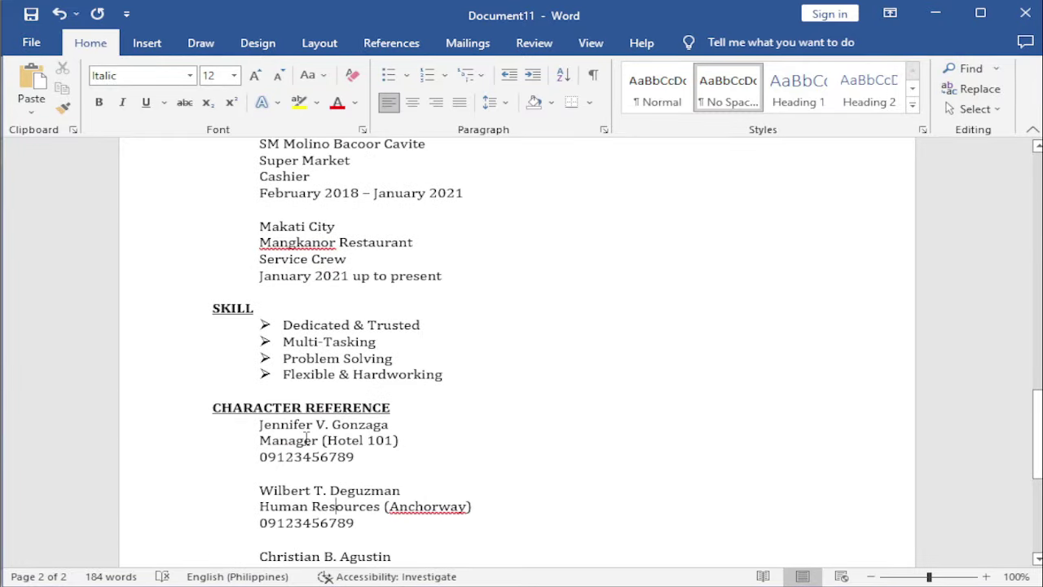
drag(244, 430, 397, 426)
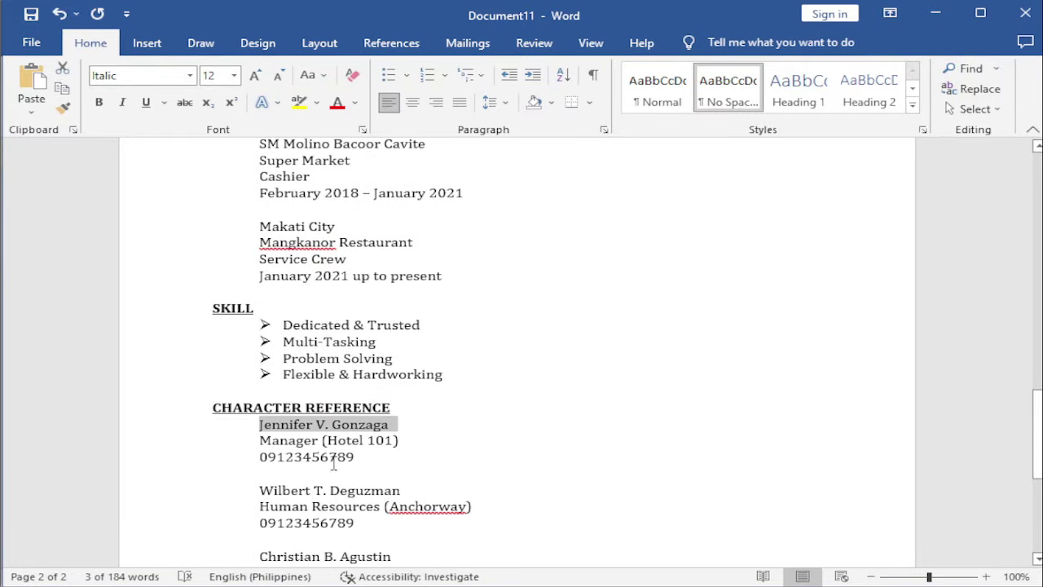
click(284, 444)
scroll(361, 400, up, 3)
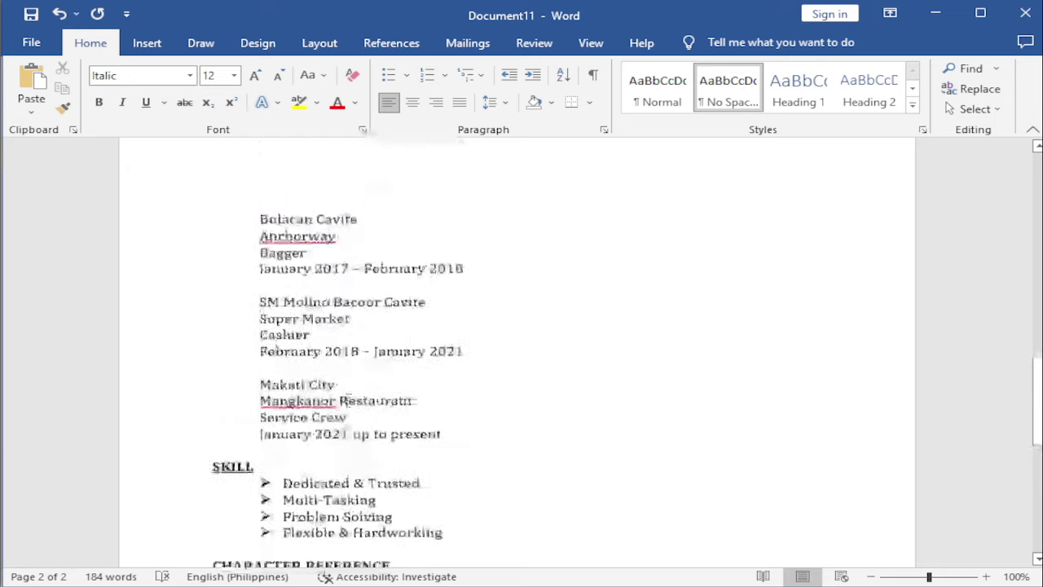
scroll(361, 401, up, 4)
scroll(361, 402, up, 3)
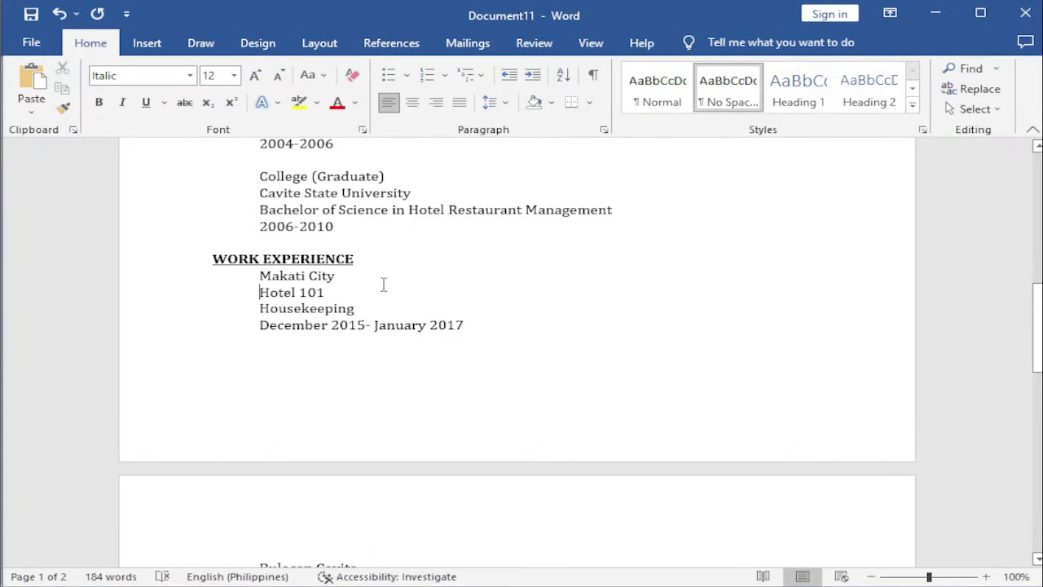
drag(335, 293, 285, 293)
scroll(350, 331, down, 1)
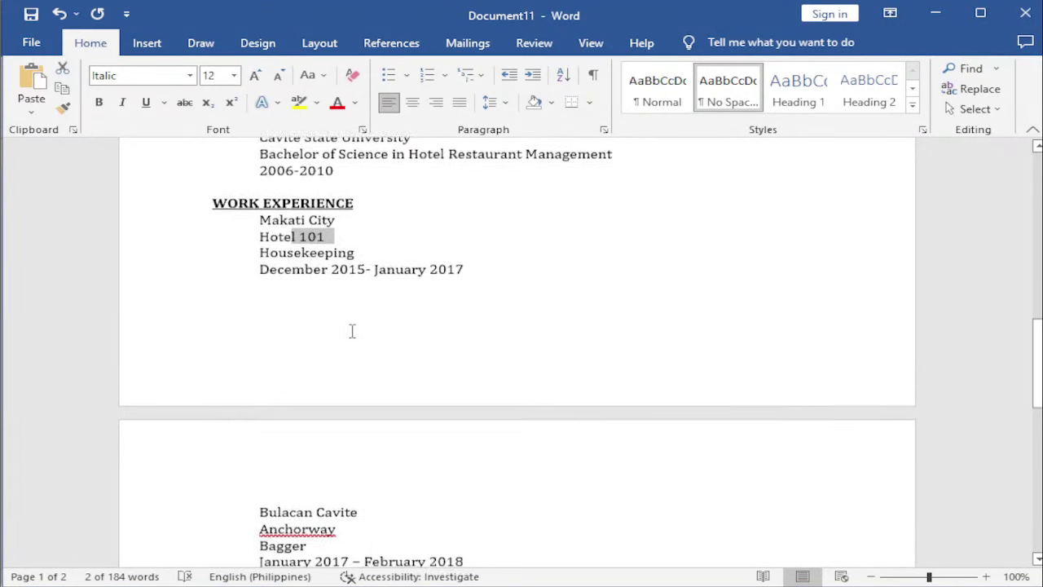
scroll(351, 399, down, 6)
scroll(350, 401, down, 4)
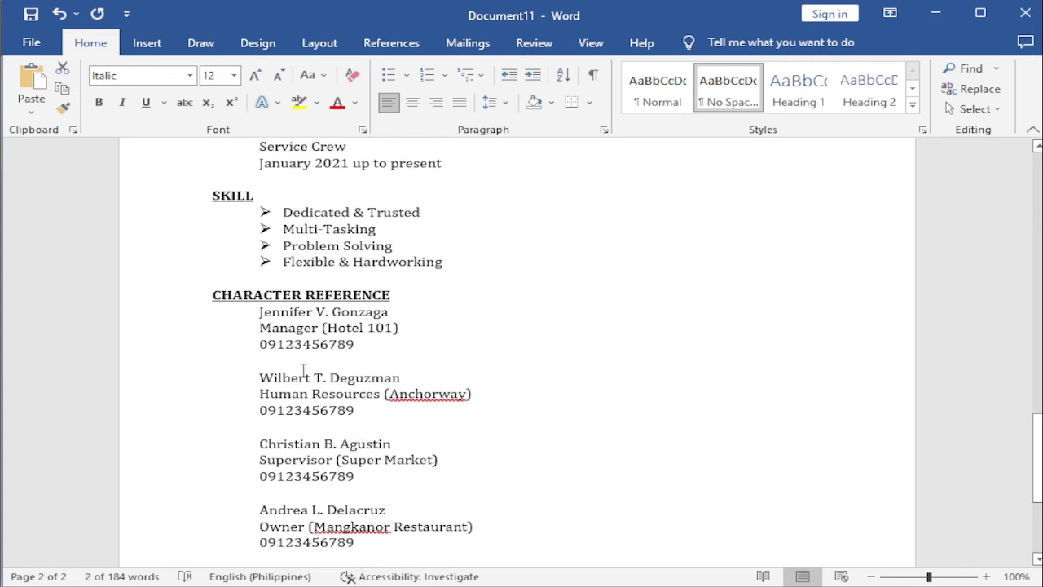
shift+click(415, 371)
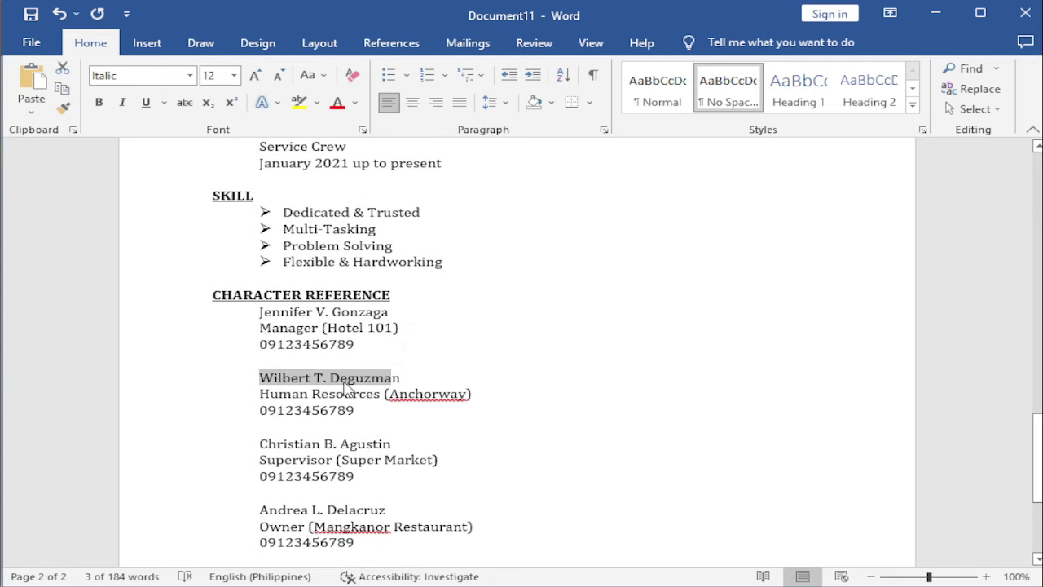
drag(289, 394, 376, 394)
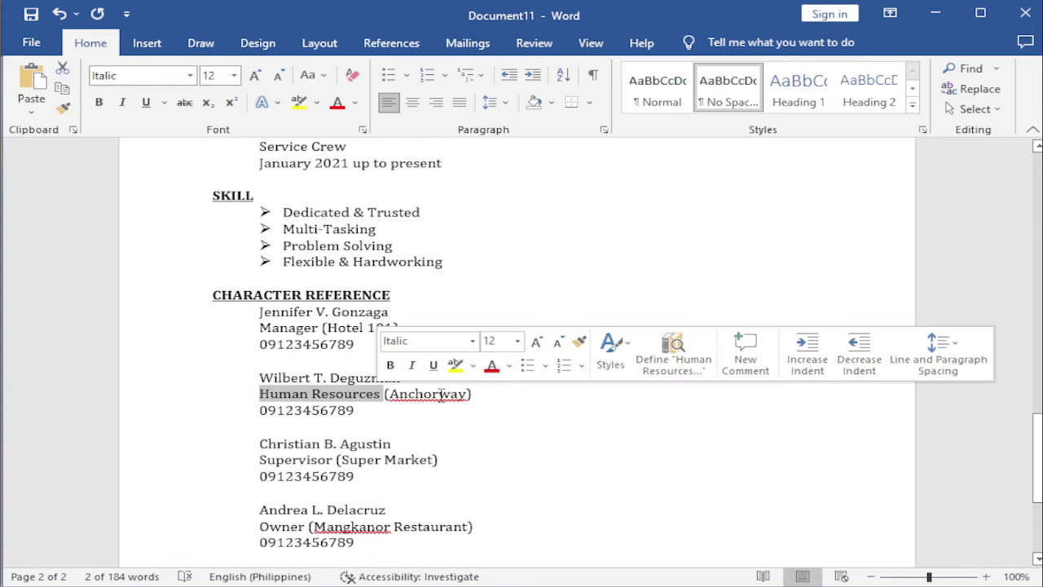
scroll(407, 402, up, 4)
scroll(407, 400, up, 5)
scroll(400, 400, up, 3)
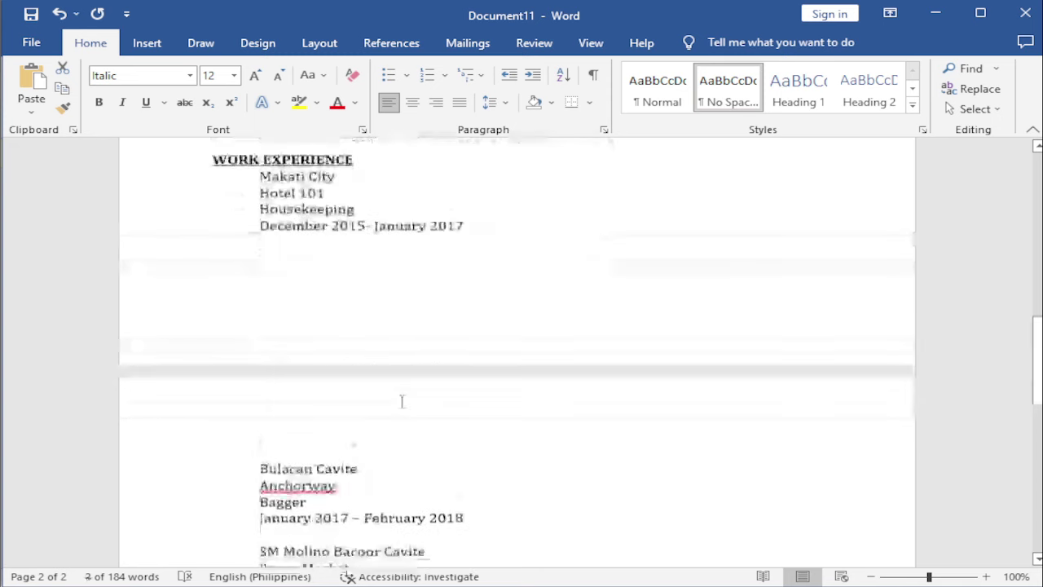
scroll(303, 432, down, 2)
scroll(303, 430, down, 3)
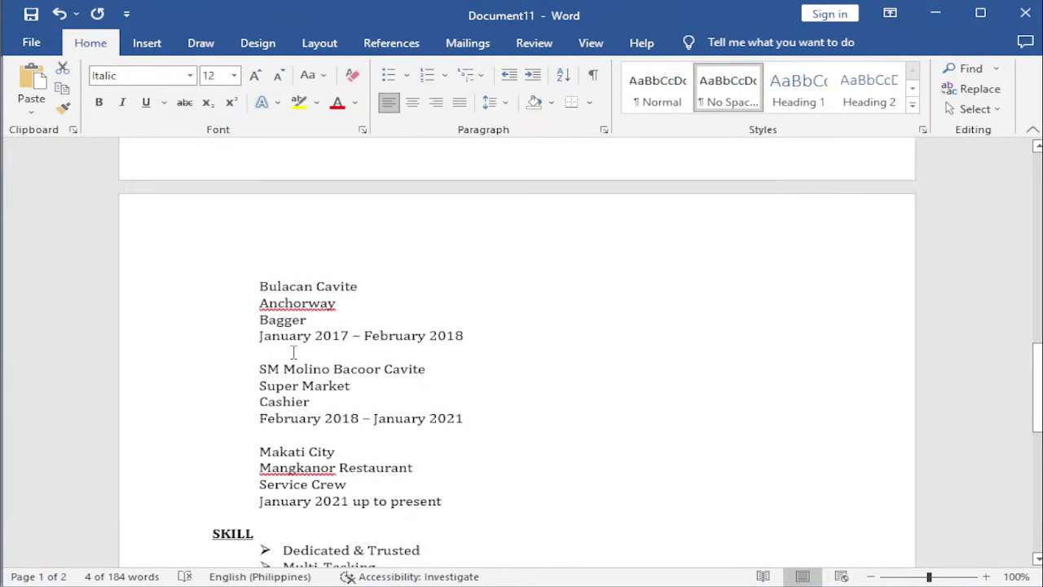
scroll(364, 397, down, 5)
scroll(364, 399, down, 1)
click(311, 458)
Step: Review the work history (SM Molino Bacoor Cavite, Mangkanor Restaurant) and the references below it
scroll(318, 452, up, 1)
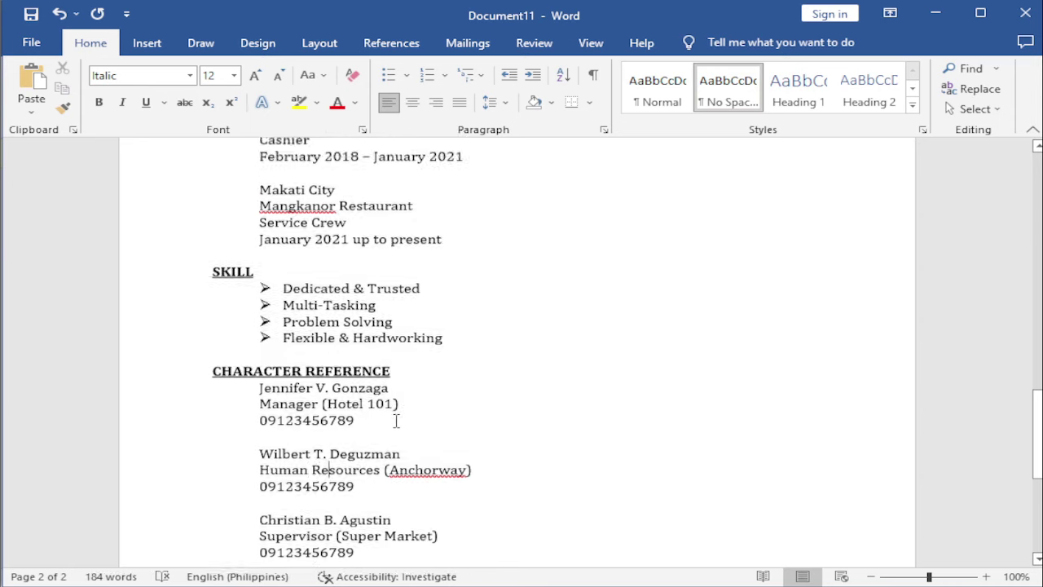
scroll(397, 419, up, 4)
scroll(397, 419, down, 1)
scroll(392, 420, down, 2)
scroll(373, 421, down, 6)
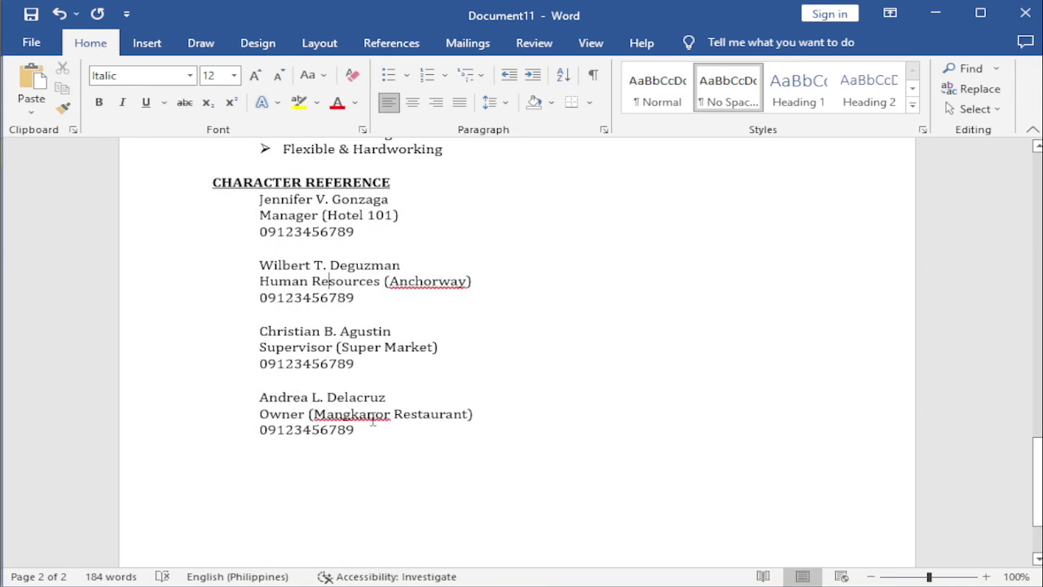
drag(277, 331, 405, 328)
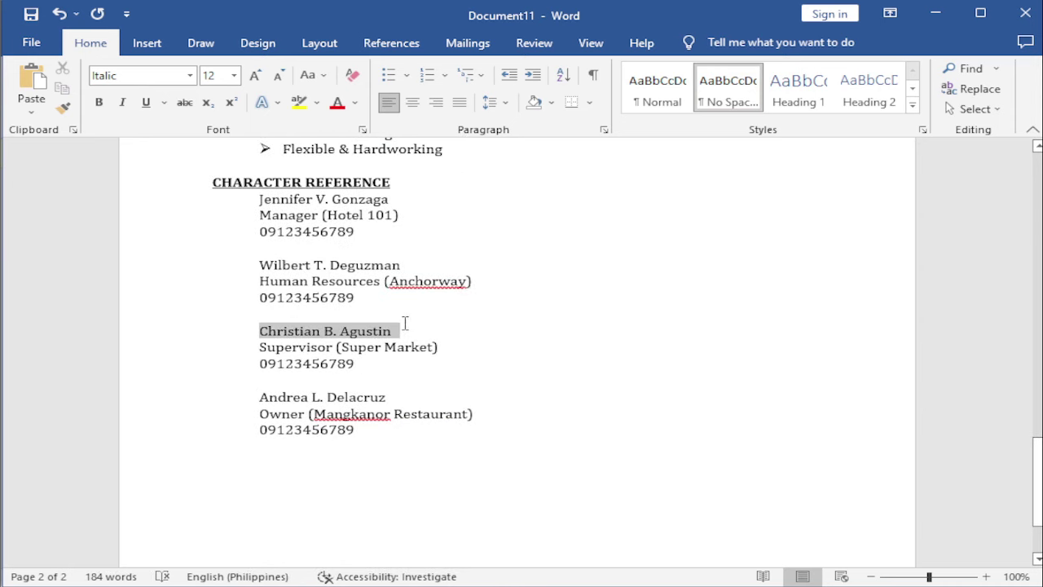
click(305, 363)
scroll(371, 413, up, 1)
scroll(371, 413, up, 3)
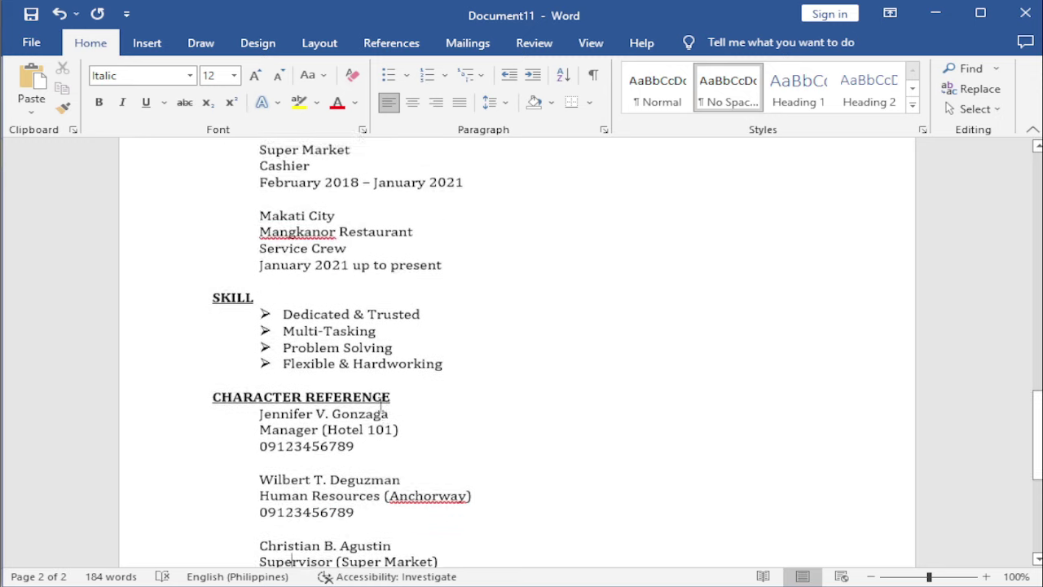
scroll(379, 404, up, 2)
double_click(310, 279)
click(237, 277)
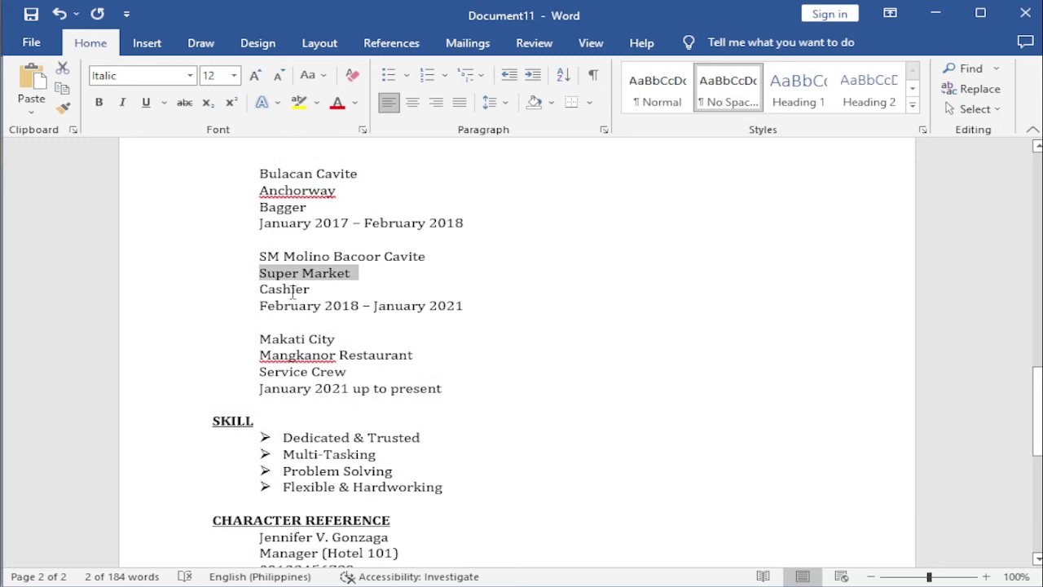
drag(311, 289, 260, 256)
click(333, 257)
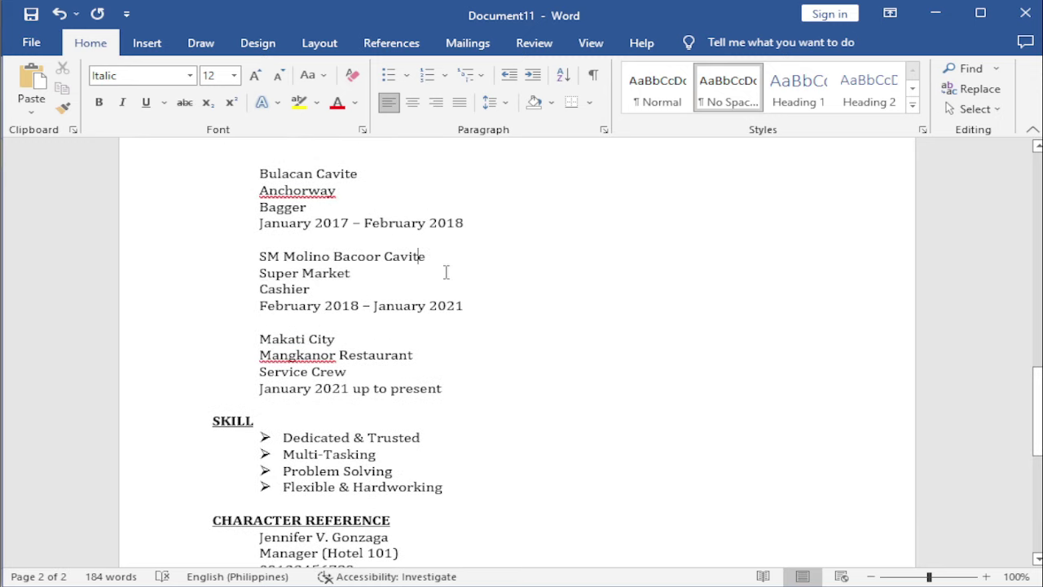
scroll(446, 272, down, 2)
scroll(445, 265, down, 4)
scroll(447, 275, down, 2)
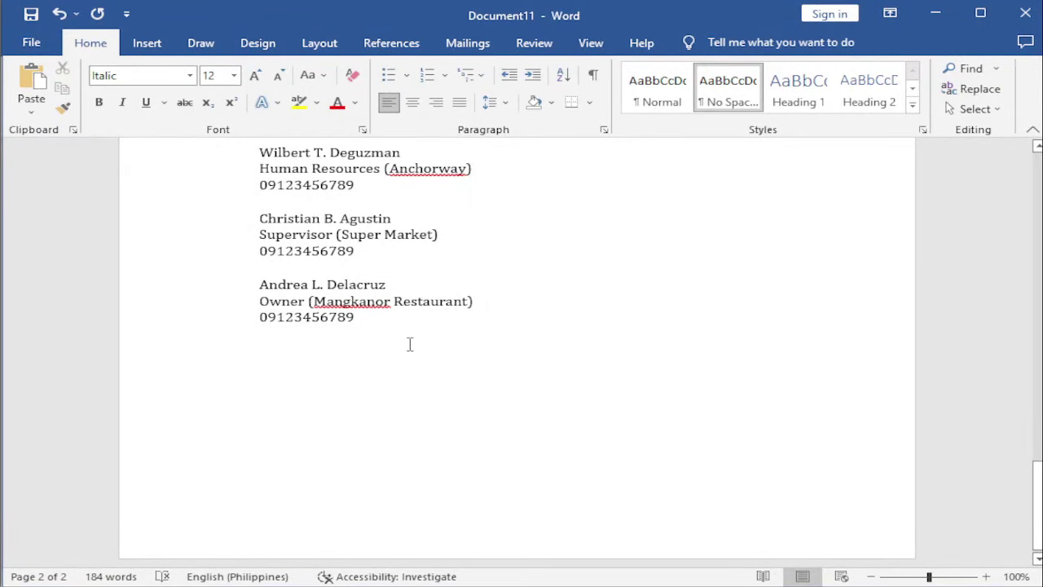
scroll(428, 430, up, 2)
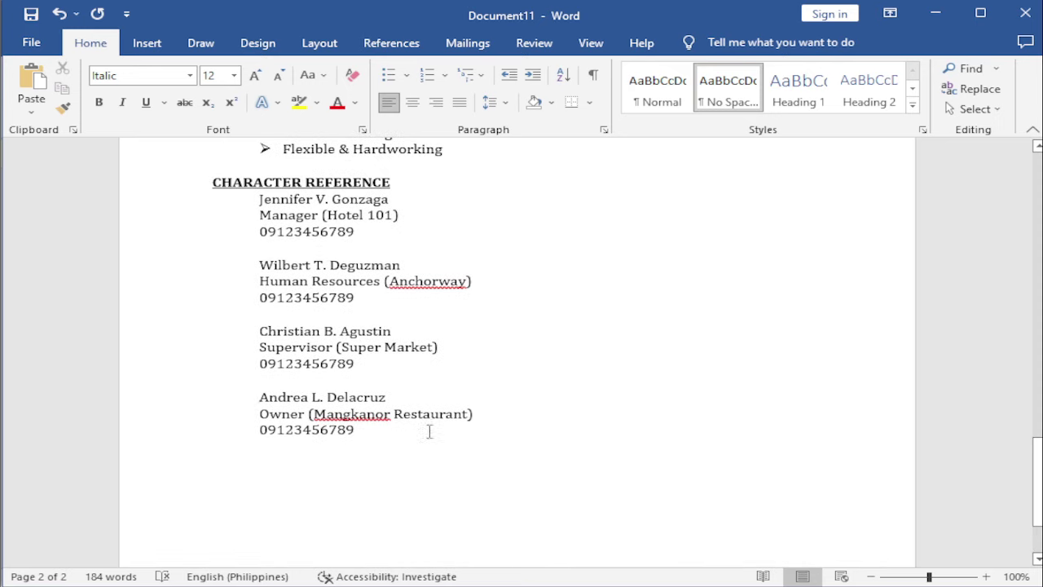
scroll(421, 421, up, 1)
scroll(383, 250, up, 5)
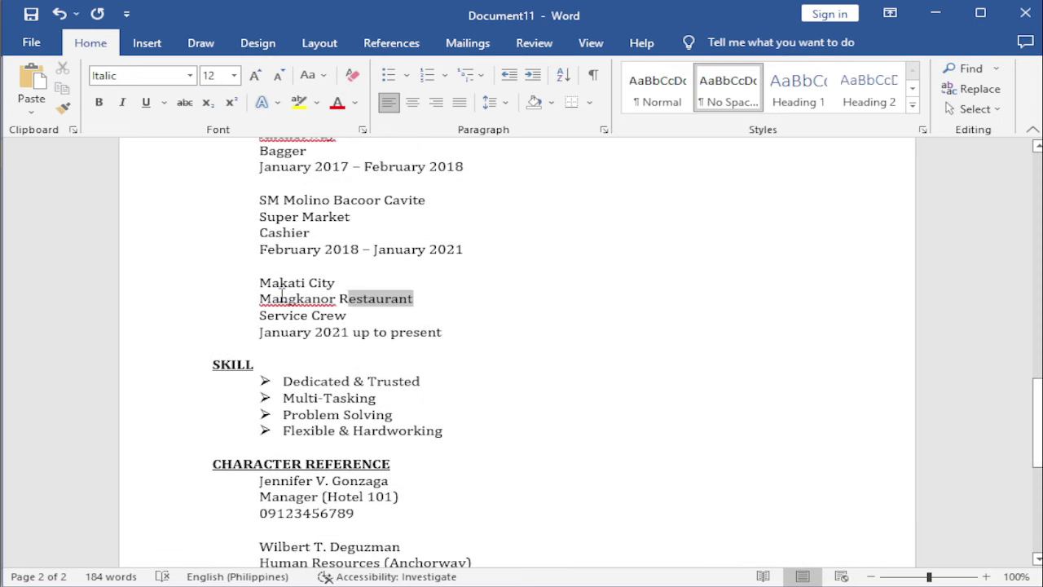
drag(444, 293, 259, 298)
click(361, 313)
scroll(395, 312, down, 1)
scroll(394, 312, down, 6)
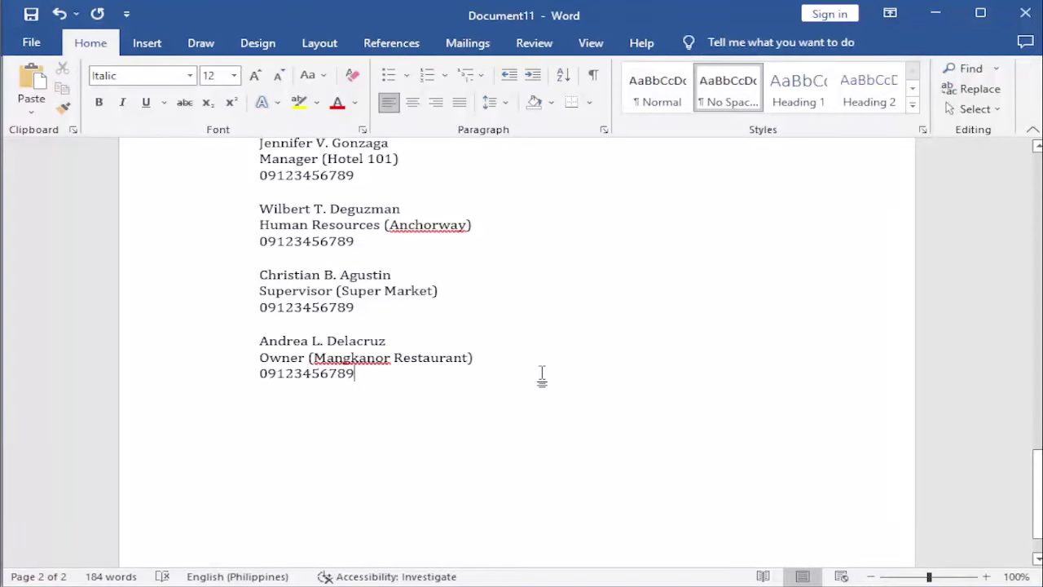
scroll(552, 438, up, 2)
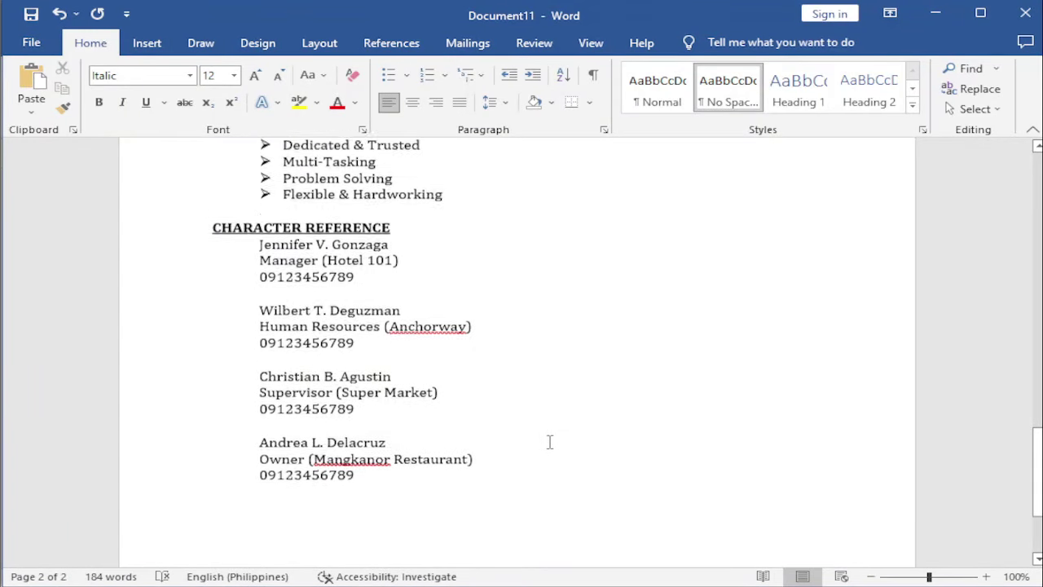
scroll(536, 438, down, 2)
drag(458, 382, 259, 254)
scroll(399, 343, up, 1)
scroll(399, 343, up, 1)
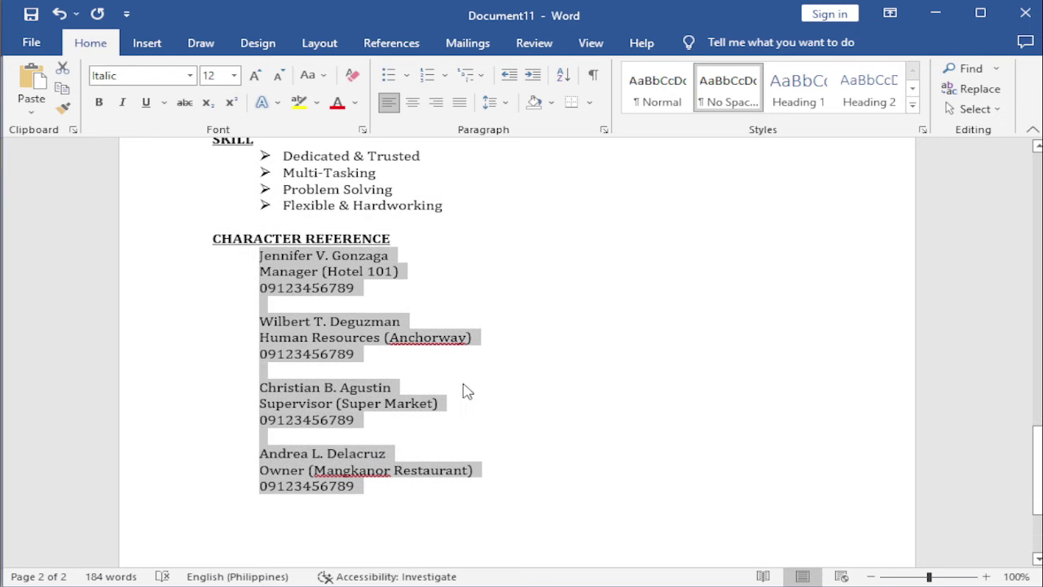
scroll(480, 453, down, 4)
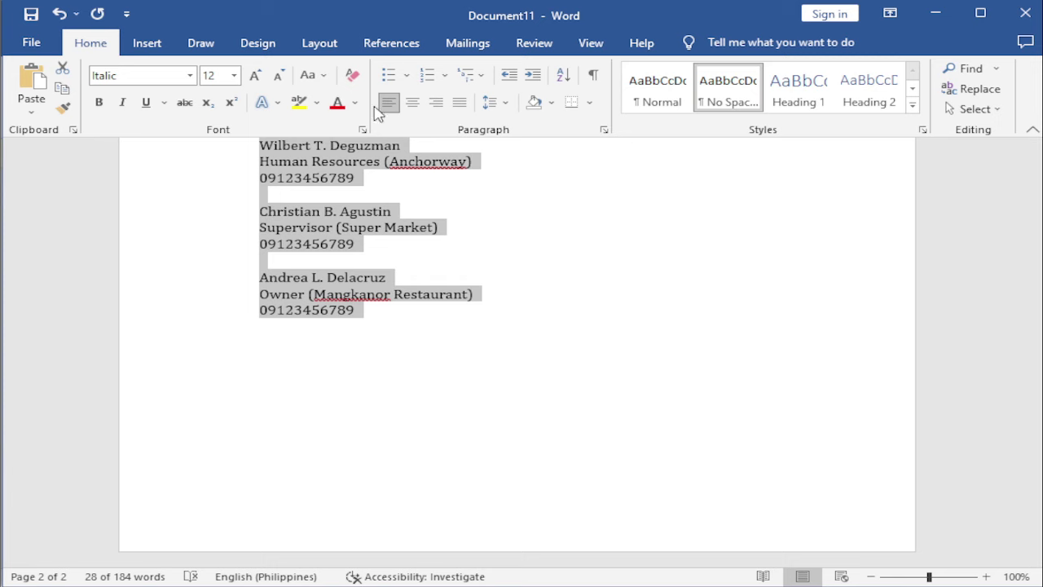
click(509, 351)
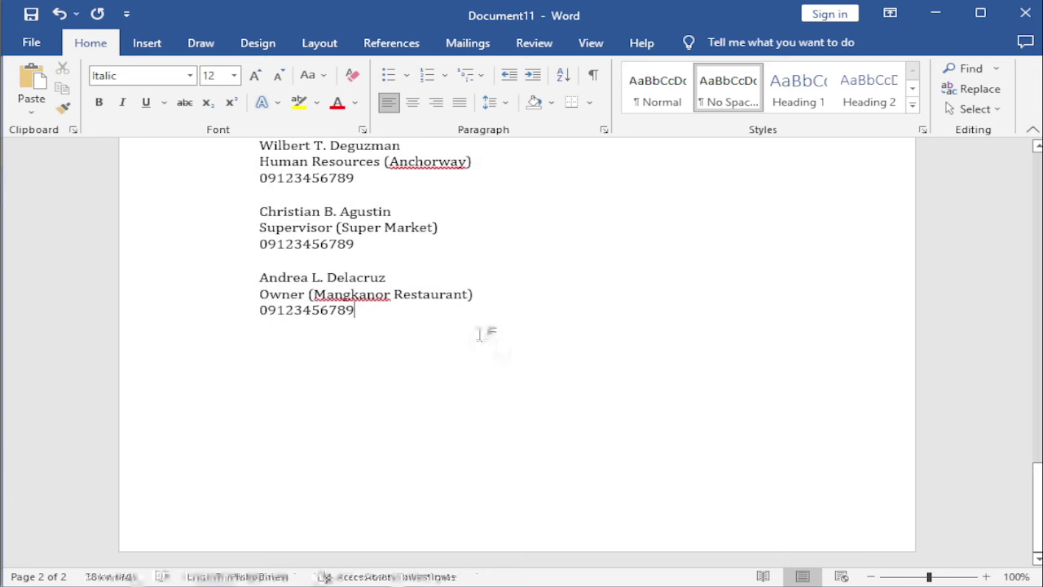
scroll(447, 347, up, 2)
scroll(429, 407, down, 2)
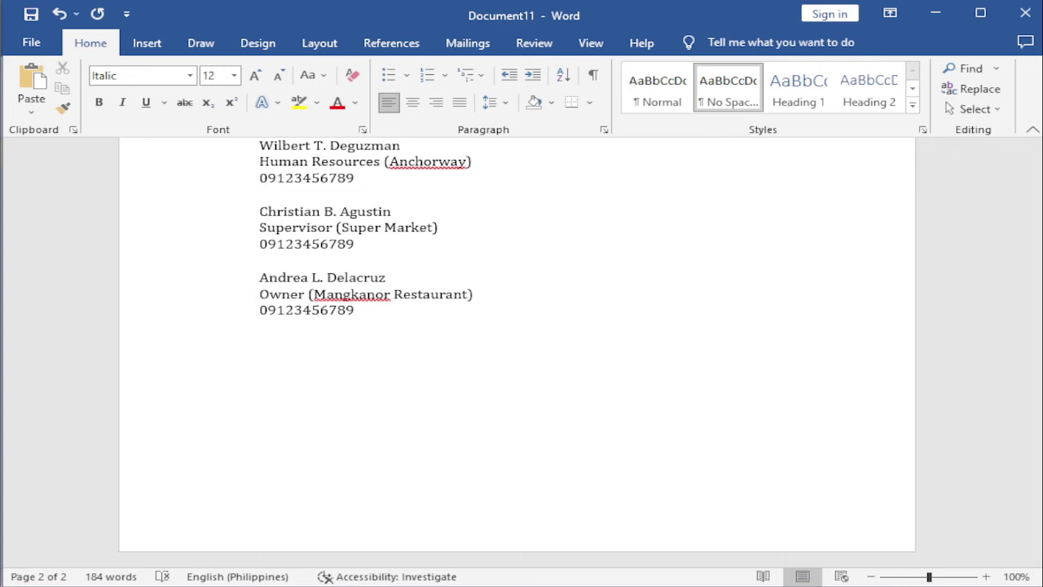
Step: Type the certification sentence below the last phone number, with a blank line above it
key(alt+Tab)
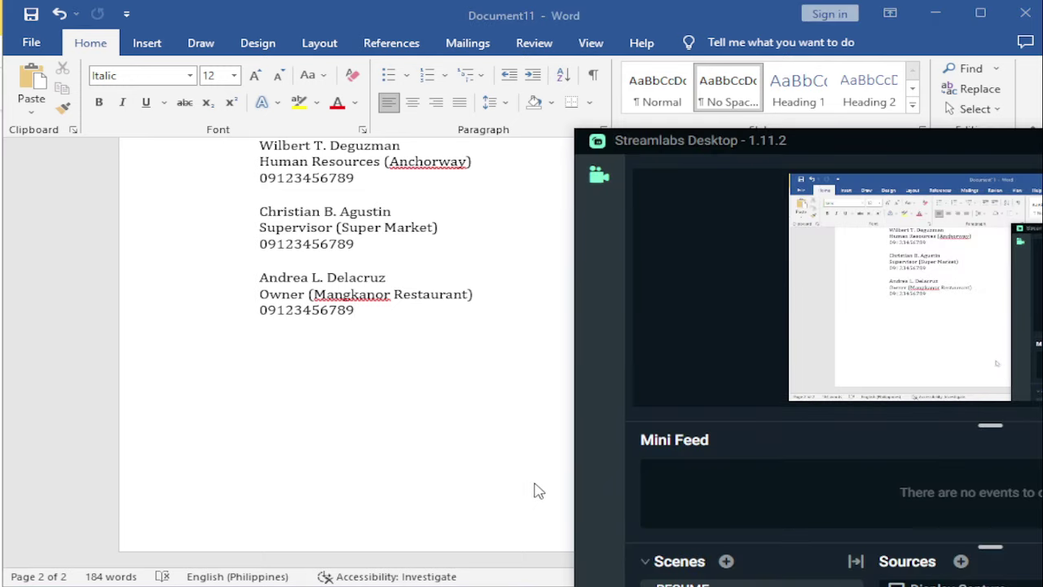
click(523, 482)
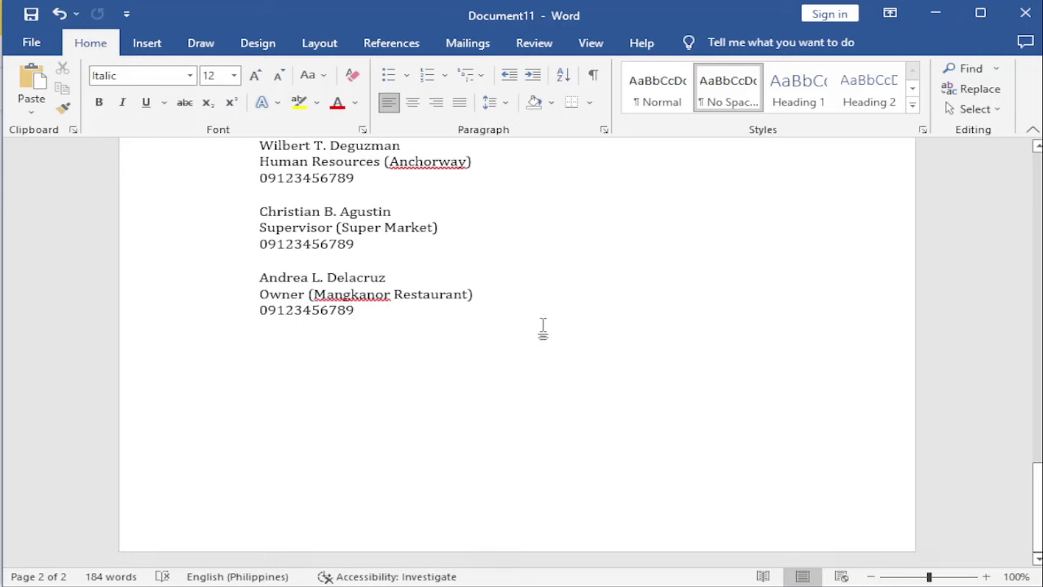
key(Return)
key(Return)
text(I hereby certify that all the above information is true and correct to the best of my knowledge and belief.)
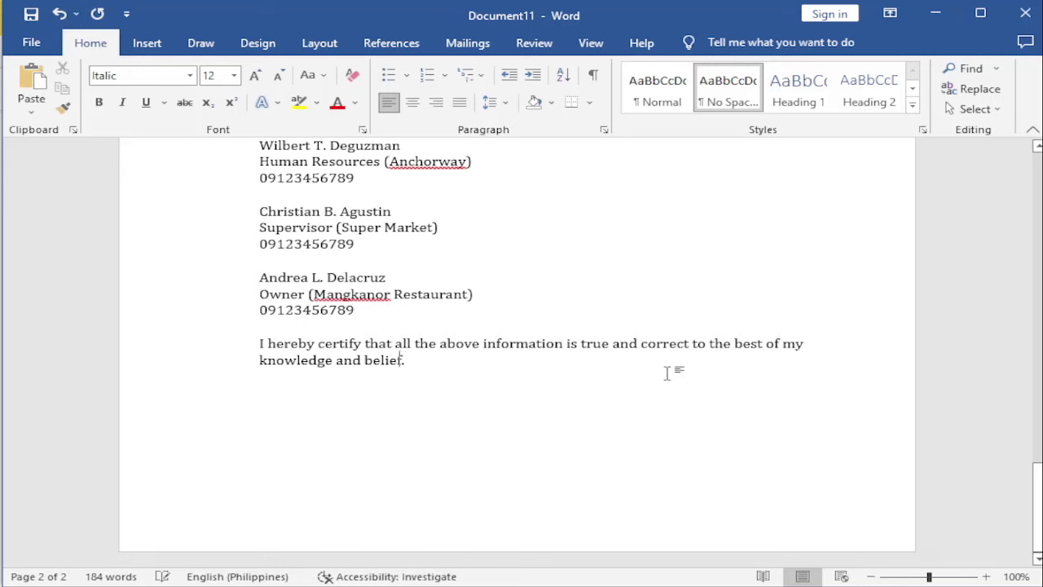
scroll(432, 349, up, 2)
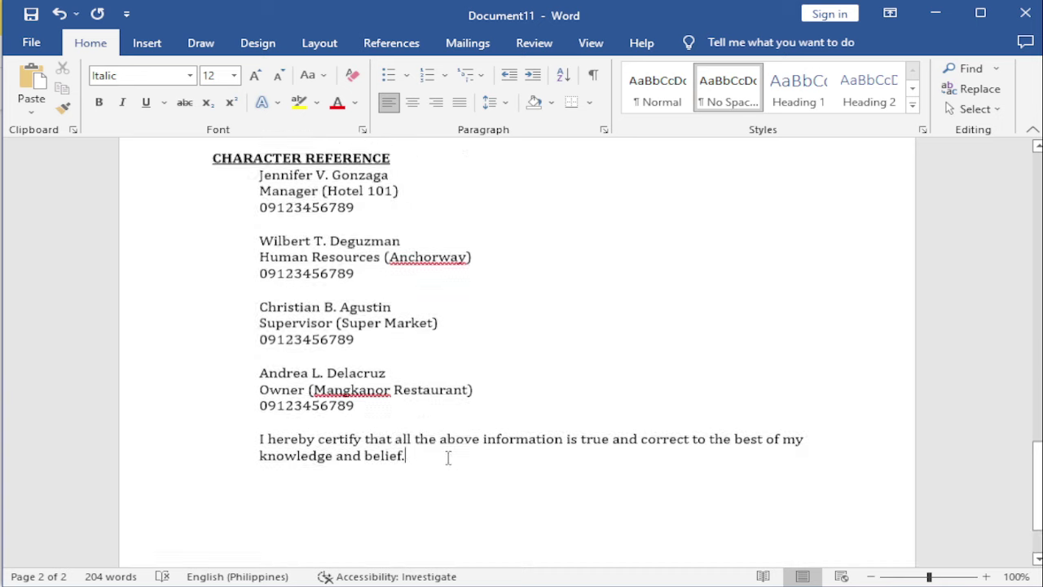
click(386, 436)
key(Return)
scroll(387, 430, down, 1)
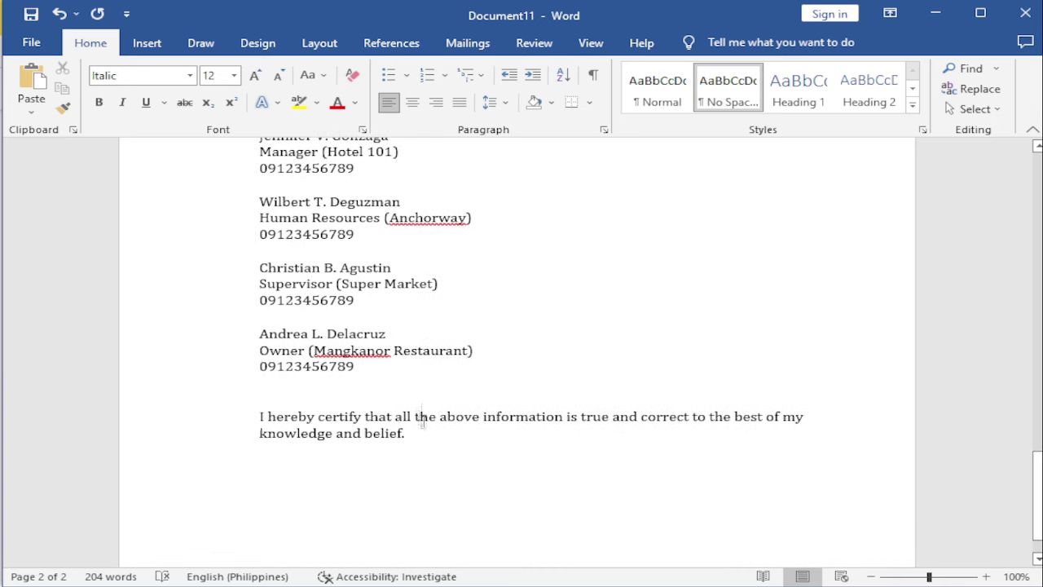
key(Down)
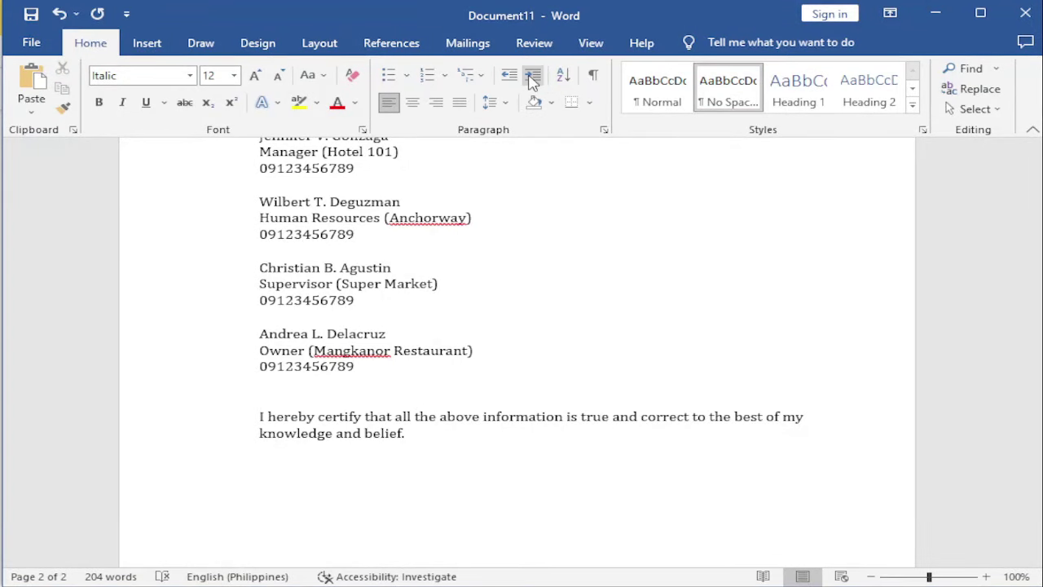
Step: Indent only the certification's first line and make the whole paragraph italic
click(532, 76)
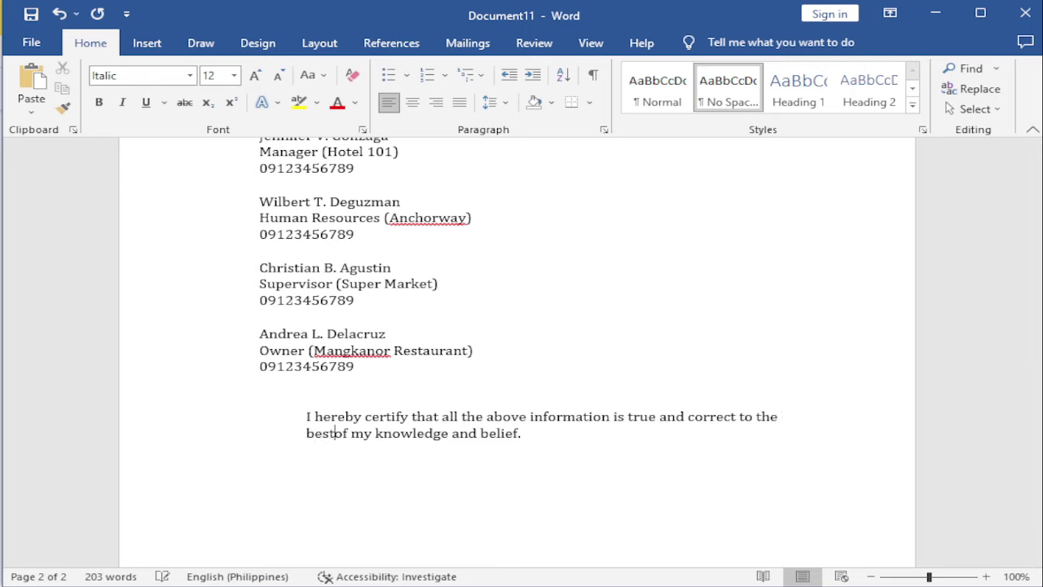
click(508, 74)
click(507, 431)
drag(507, 432, 297, 407)
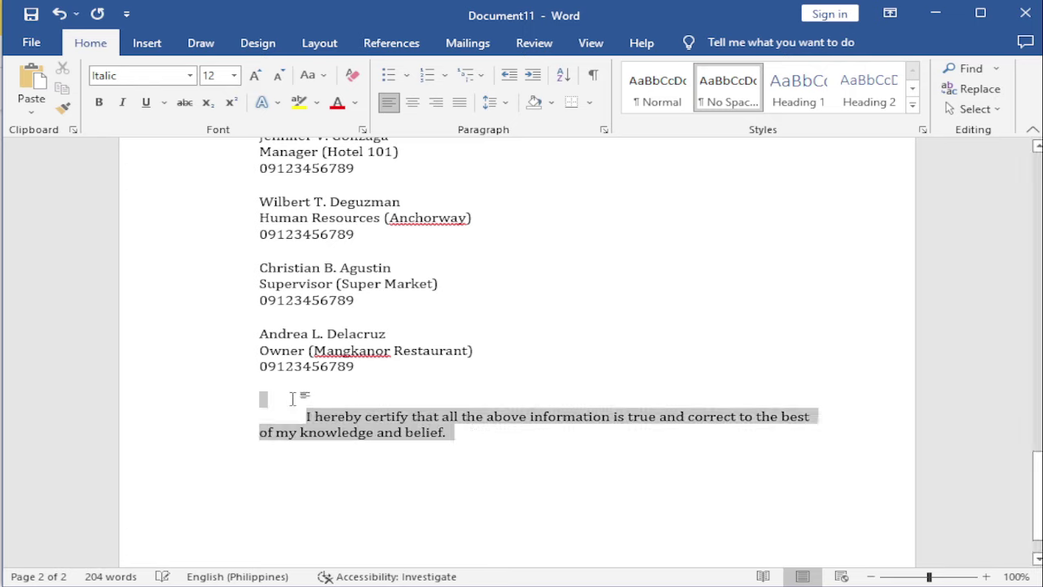
click(124, 103)
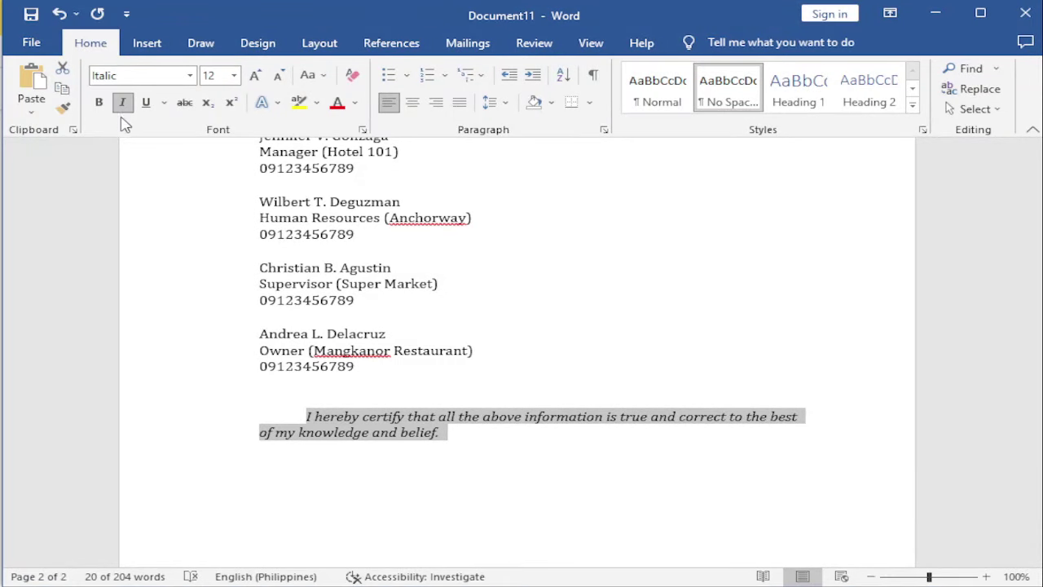
click(124, 104)
click(124, 104)
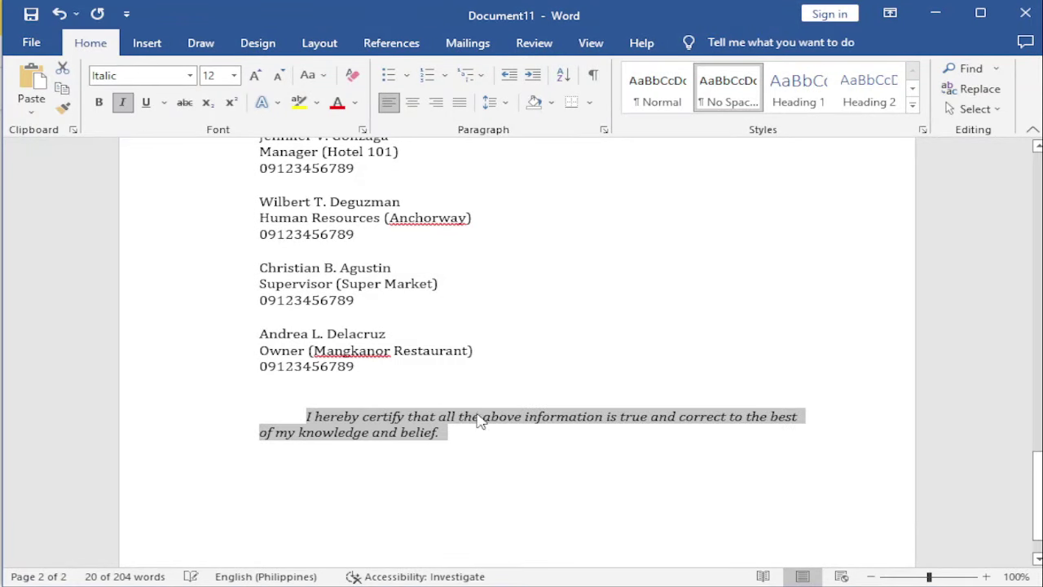
click(479, 430)
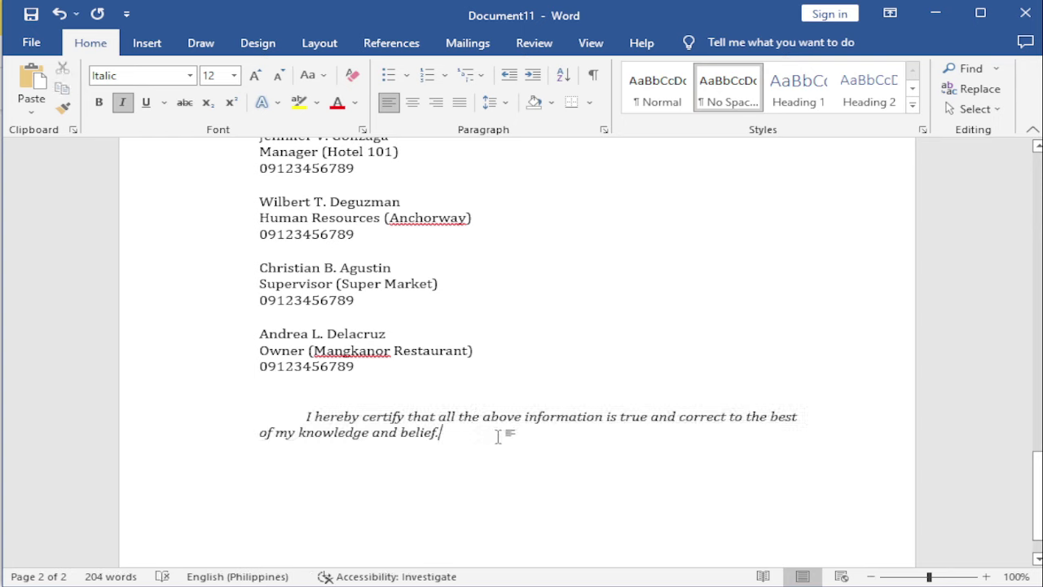
key(Return)
key(Return)
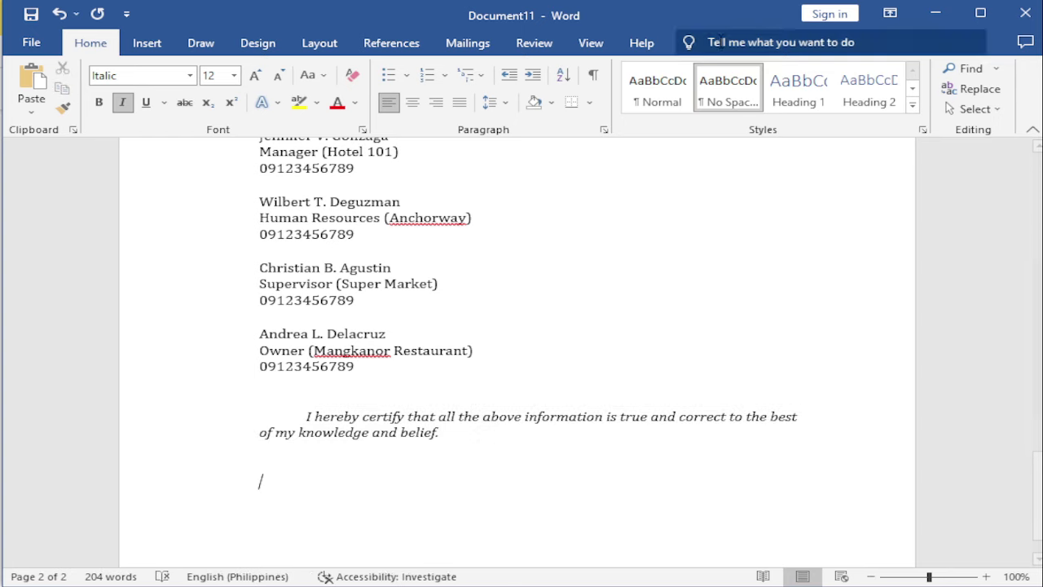
Step: On an indented line, type the applicant's name and make it bold, underlined, non-italic
click(534, 75)
click(534, 75)
click(533, 75)
click(534, 75)
click(533, 75)
click(533, 75)
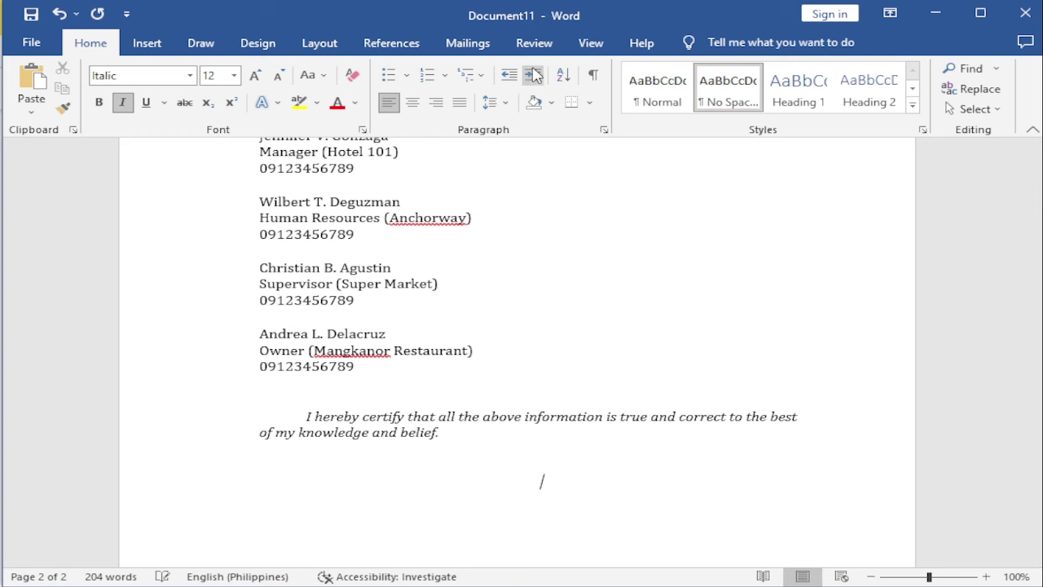
click(534, 75)
click(534, 75)
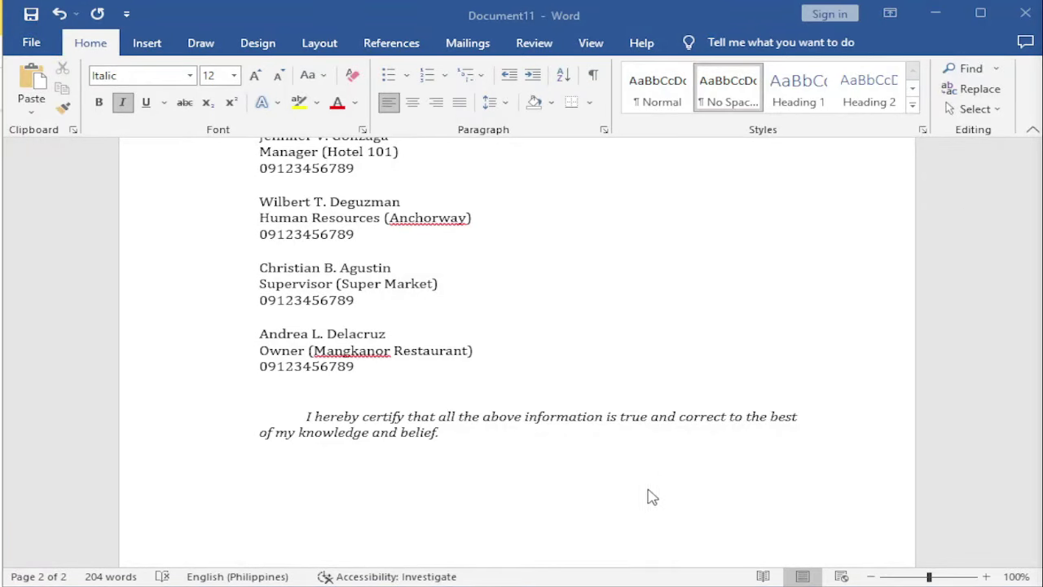
click(699, 478)
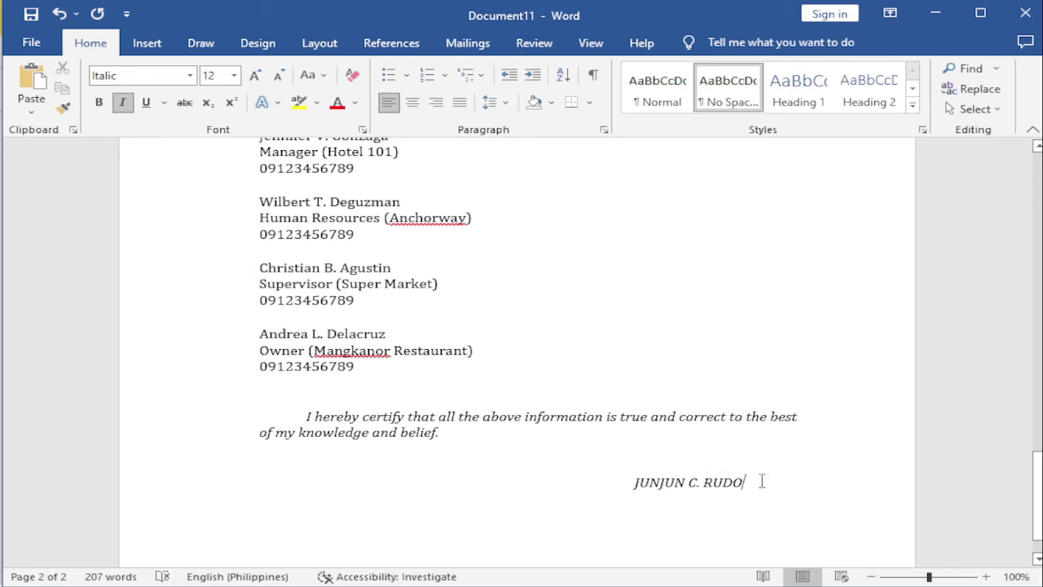
drag(762, 482, 638, 477)
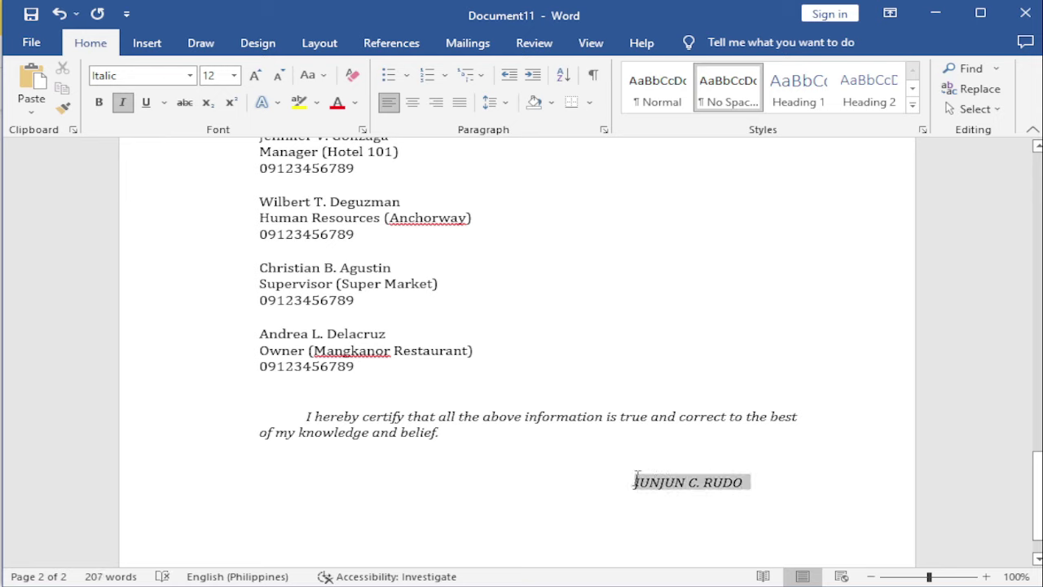
click(123, 104)
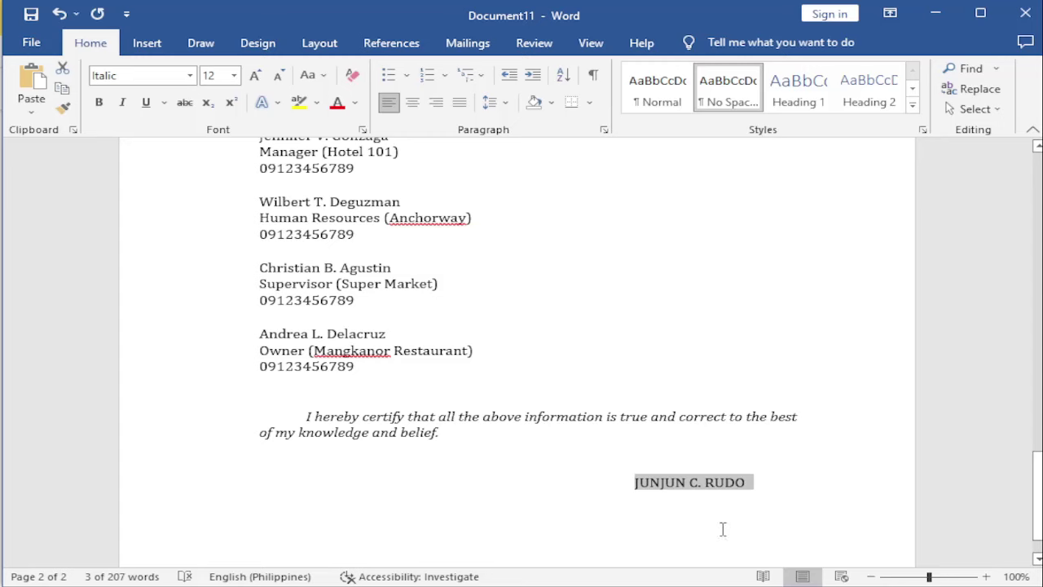
key(ctrl+b)
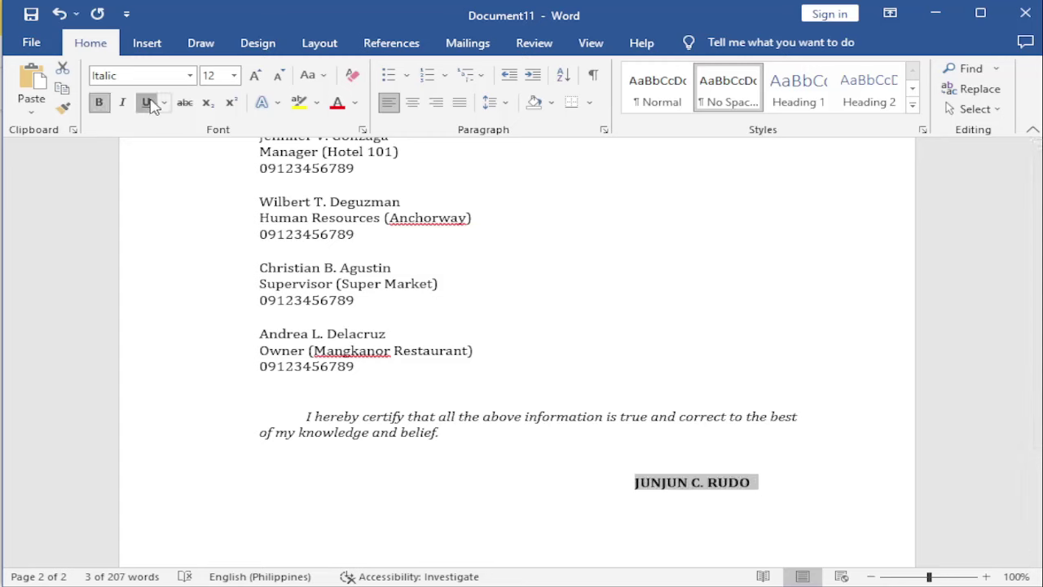
click(146, 102)
click(783, 480)
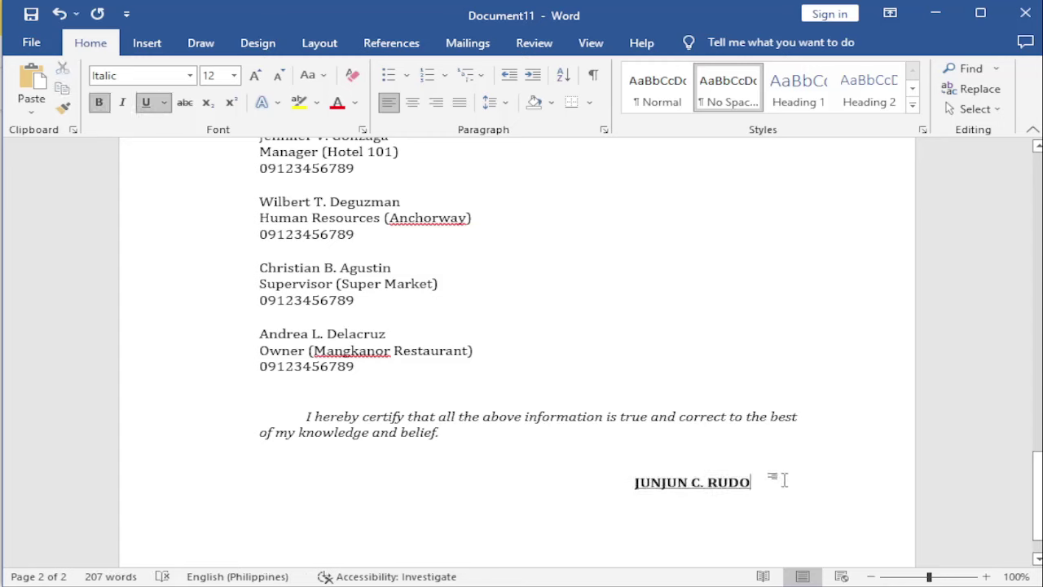
Step: Add the label 'Applicant' beneath the name without bold or underline
key(Return)
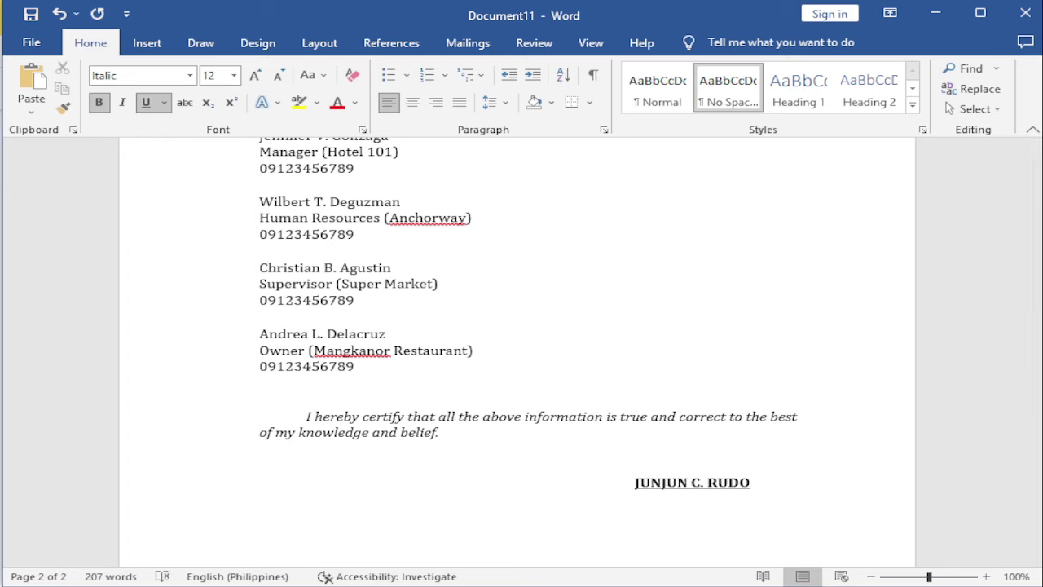
text(Applicant)
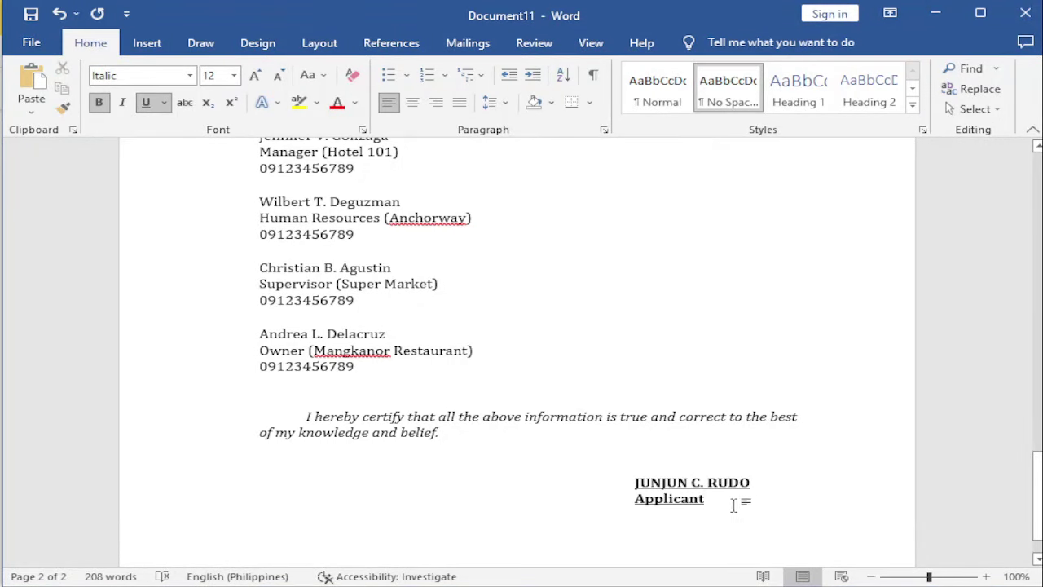
drag(710, 498, 635, 499)
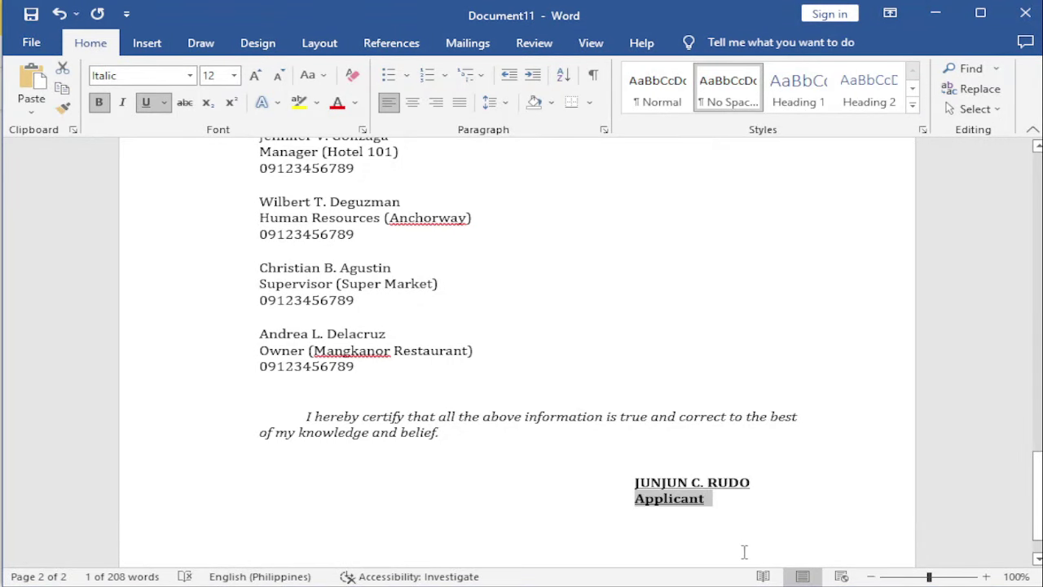
key(ctrl+b)
key(ctrl+u)
click(694, 539)
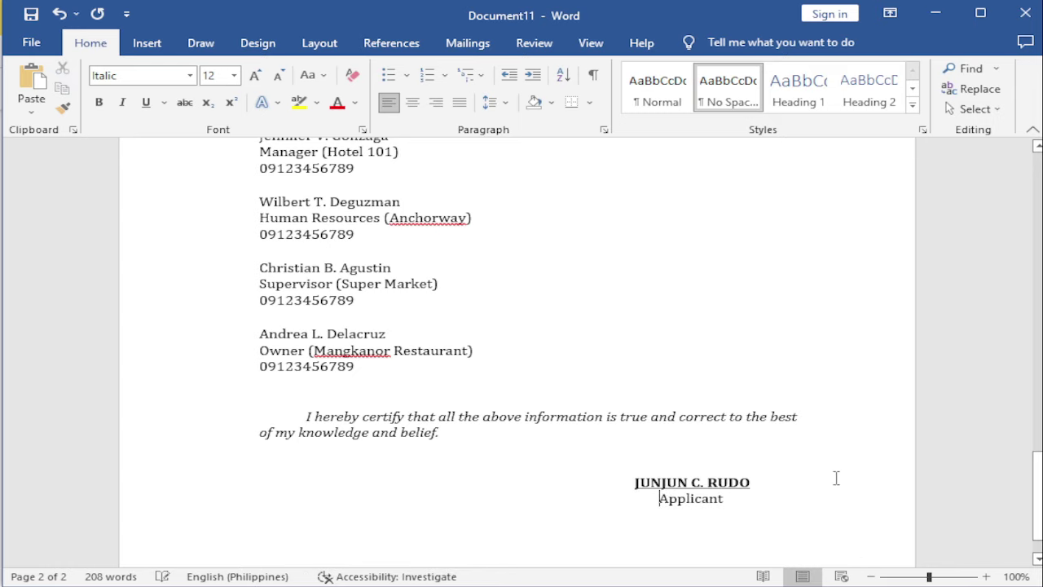
Step: Scroll through the finished résumé to review both pages
scroll(646, 432, up, 1)
scroll(646, 435, up, 7)
scroll(646, 435, up, 5)
scroll(645, 432, up, 14)
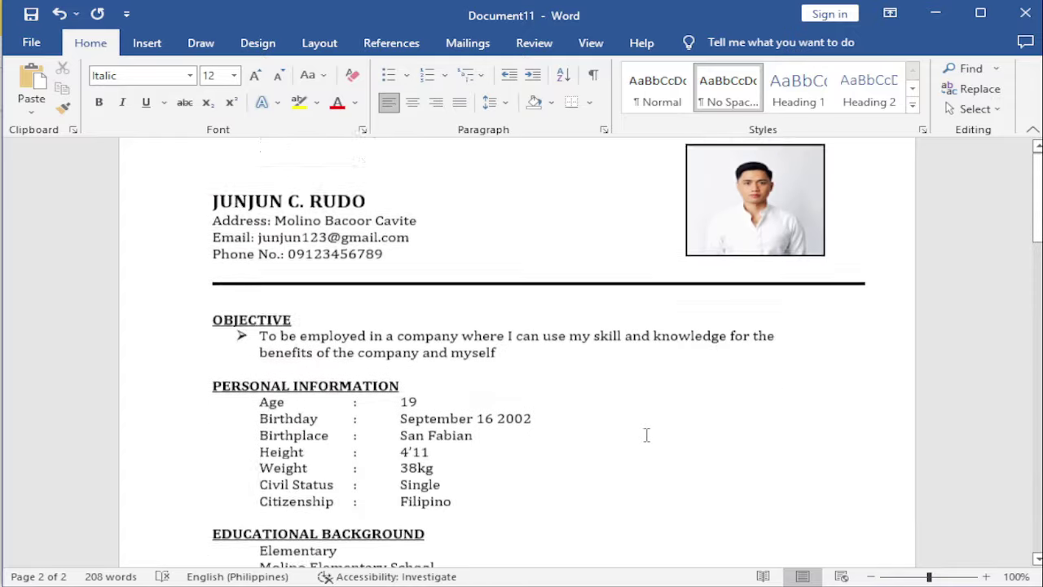
scroll(640, 415, down, 3)
scroll(556, 252, down, 8)
scroll(565, 279, down, 5)
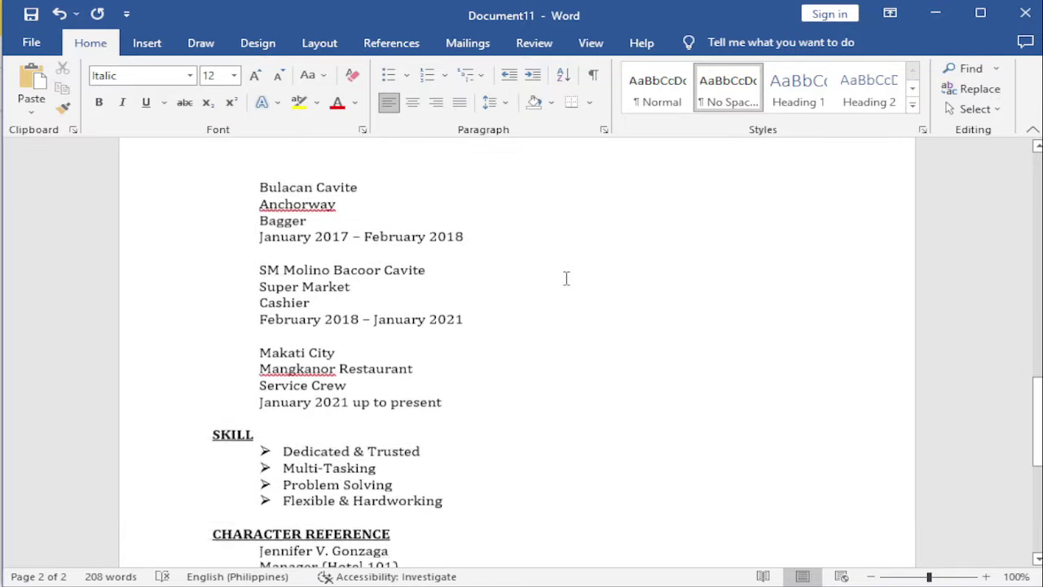
scroll(565, 270, down, 5)
scroll(560, 272, down, 2)
scroll(557, 271, up, 8)
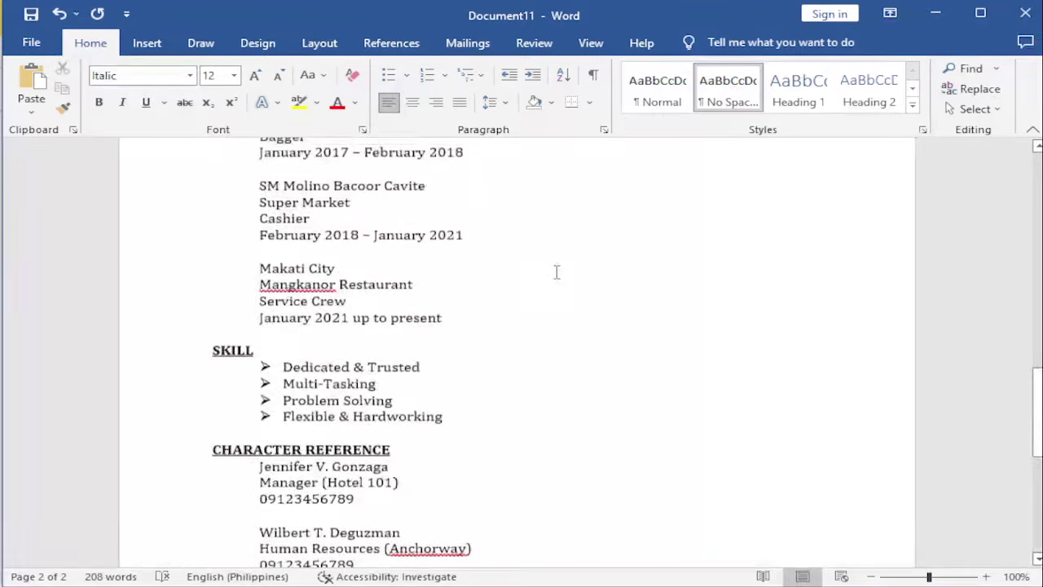
scroll(557, 270, up, 8)
scroll(557, 272, up, 7)
scroll(554, 270, down, 1)
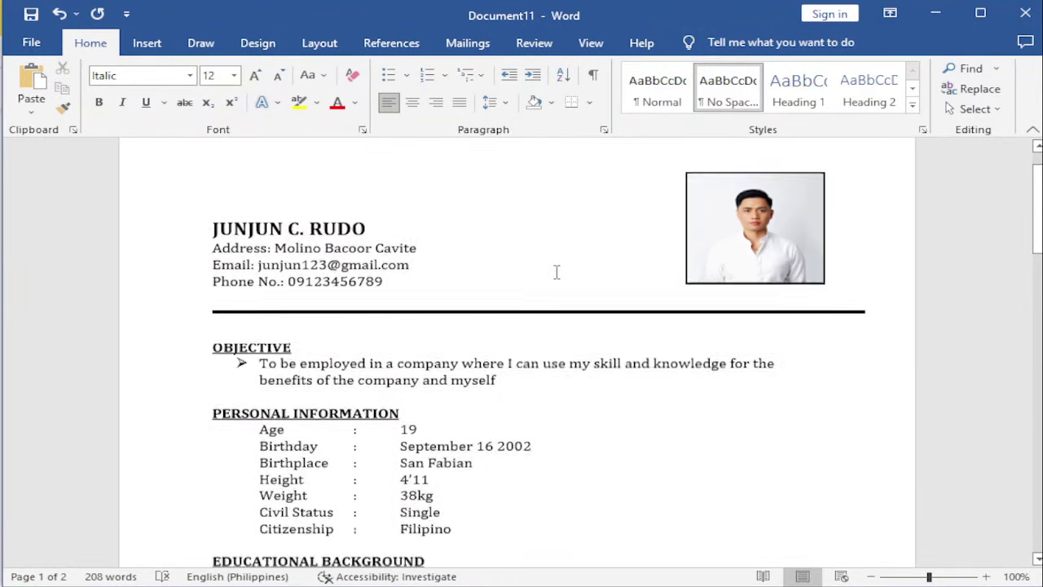
scroll(553, 268, down, 3)
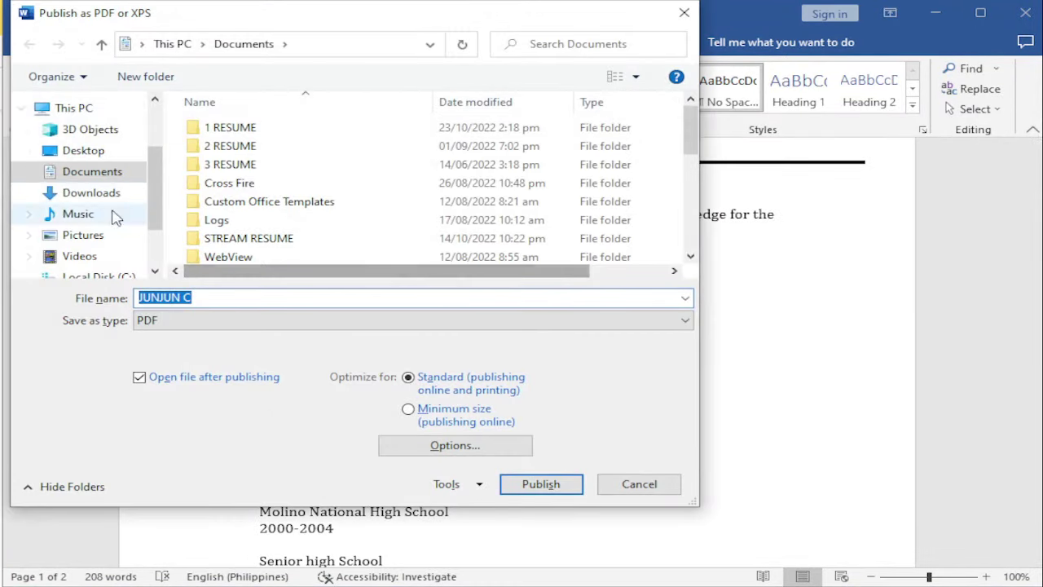
Step: Publish the PDF to Downloads, completing the file name with the applicant's surname
click(81, 193)
click(208, 297)
click(303, 298)
text(. RUDO)
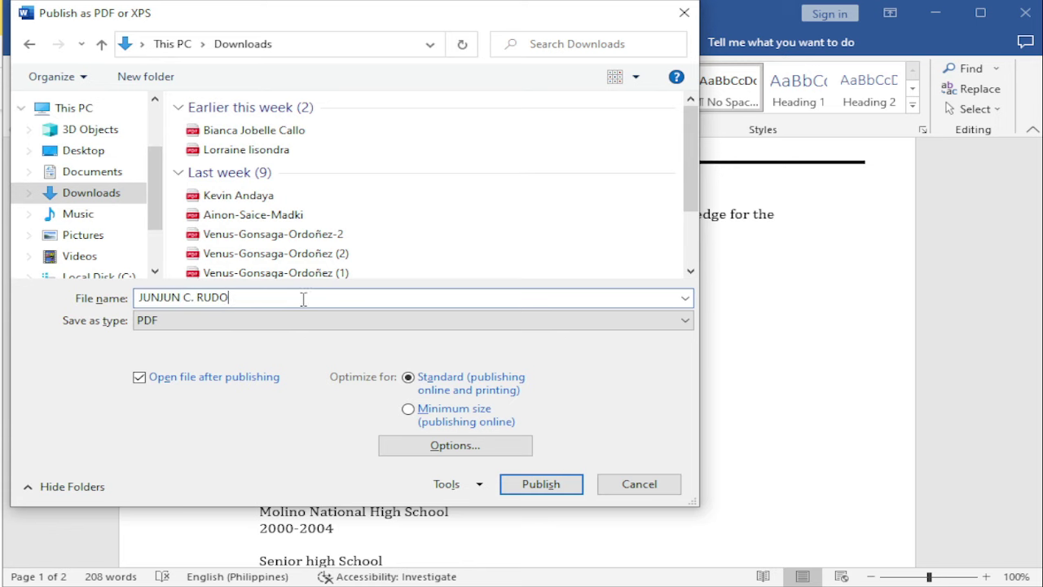
click(561, 486)
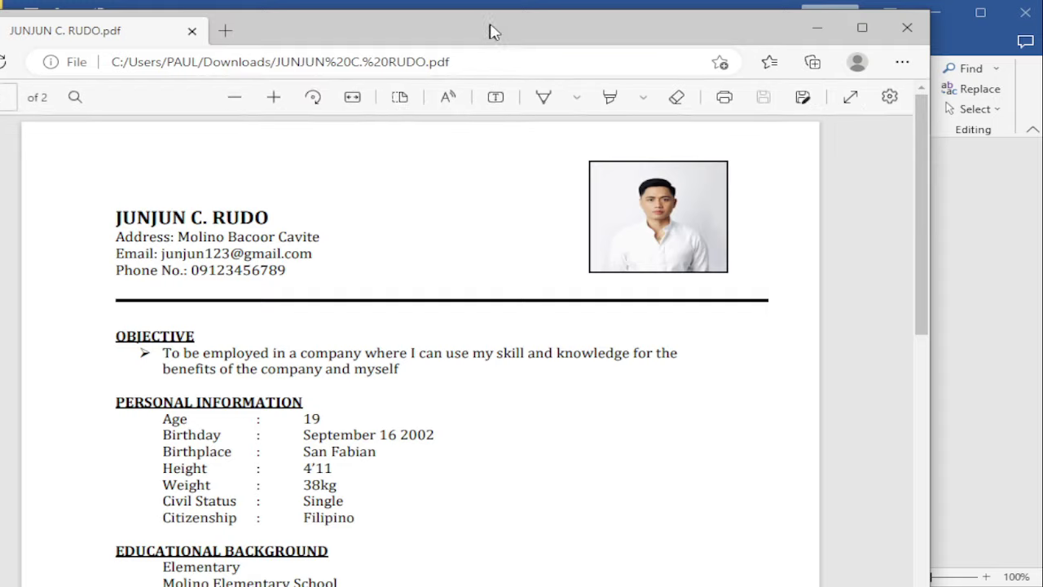
Step: Move and enlarge the Edge window, then scroll through both pages of the résumé PDF
mouse_move(493, 31)
mouse_down()
mouse_move(517, 27)
mouse_move(599, 69)
mouse_move(594, 39)
mouse_up()
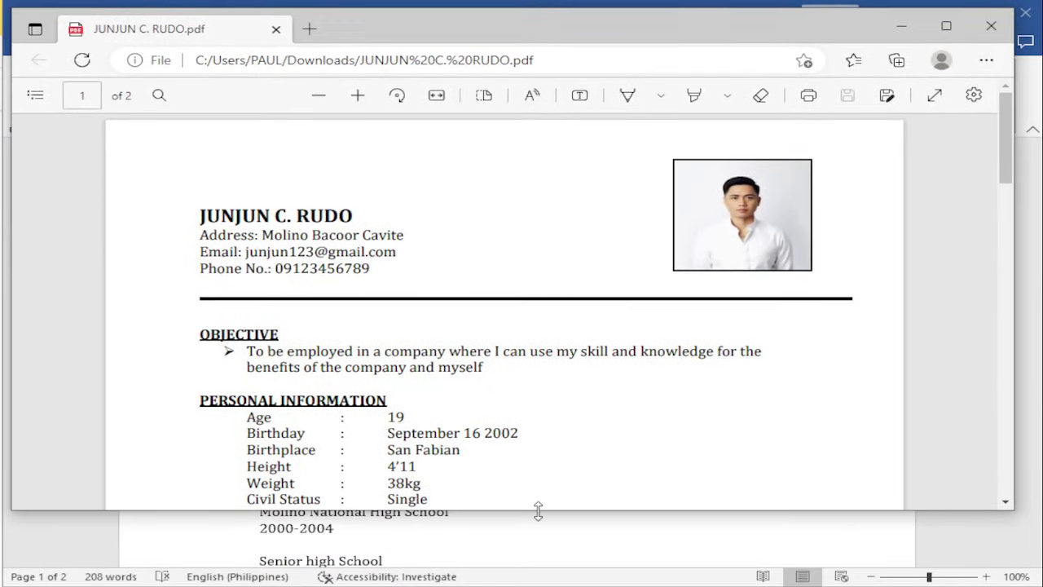
drag(537, 510, 540, 582)
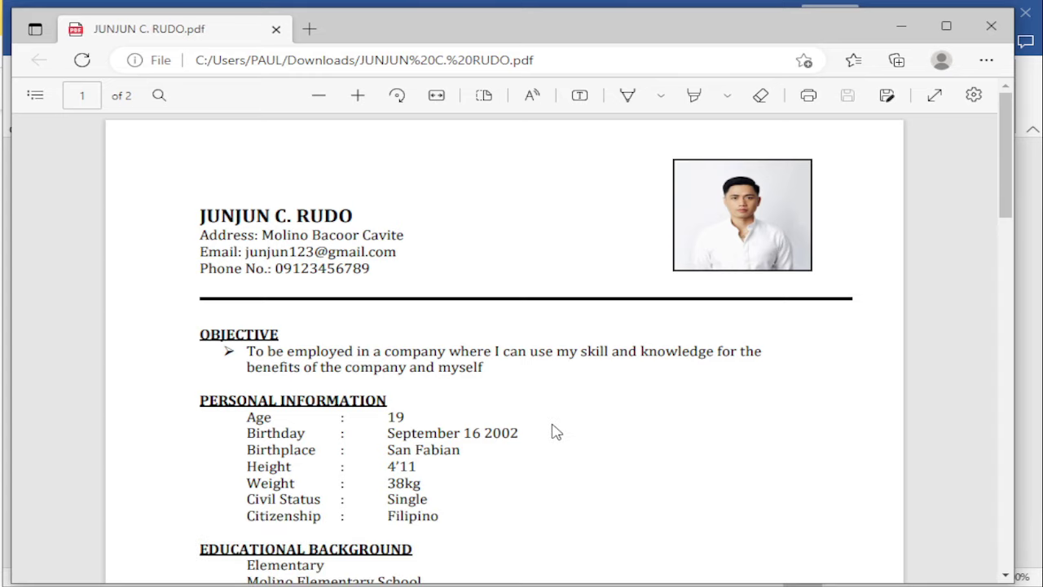
scroll(552, 432, down, 5)
scroll(579, 400, down, 4)
scroll(579, 401, down, 5)
scroll(581, 397, down, 3)
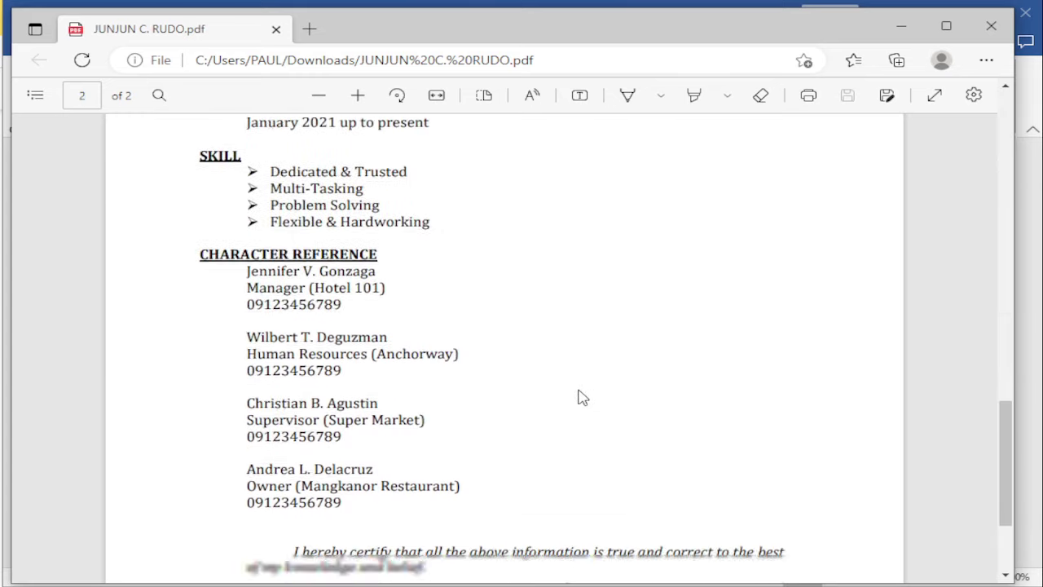
scroll(583, 396, down, 2)
scroll(582, 396, up, 2)
scroll(582, 397, up, 10)
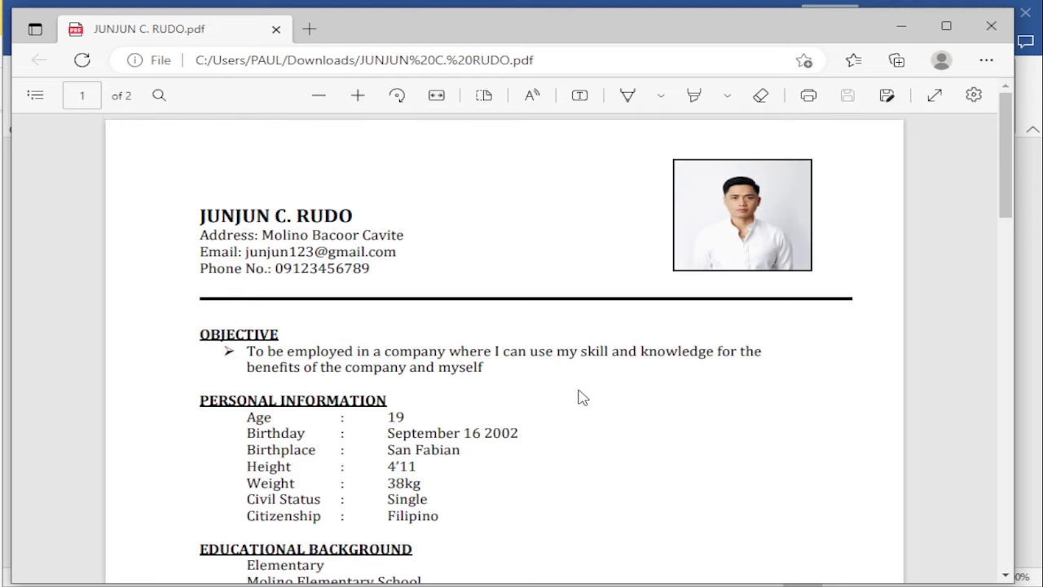
scroll(579, 396, down, 2)
scroll(591, 391, down, 2)
scroll(602, 403, down, 2)
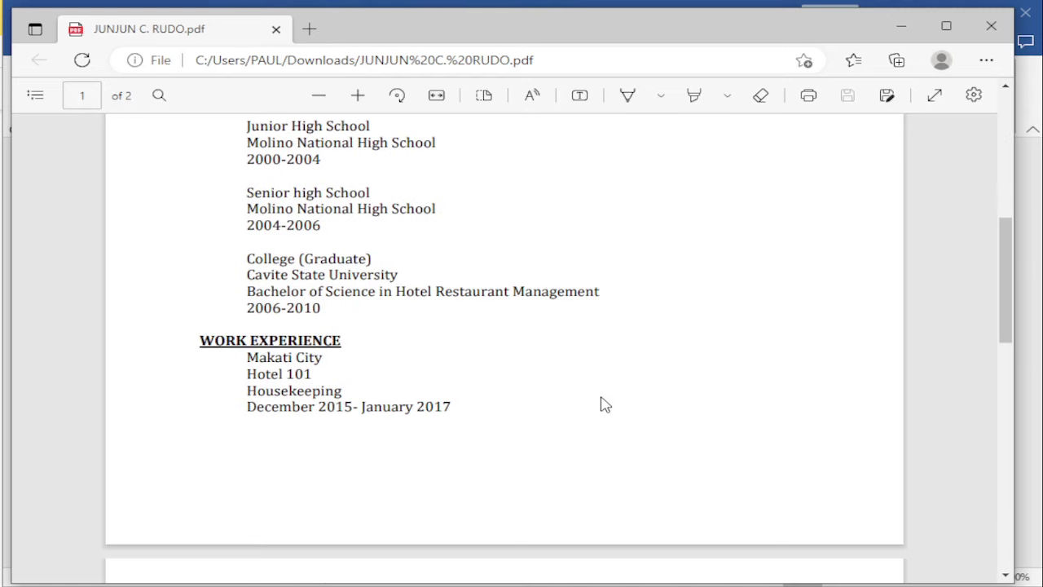